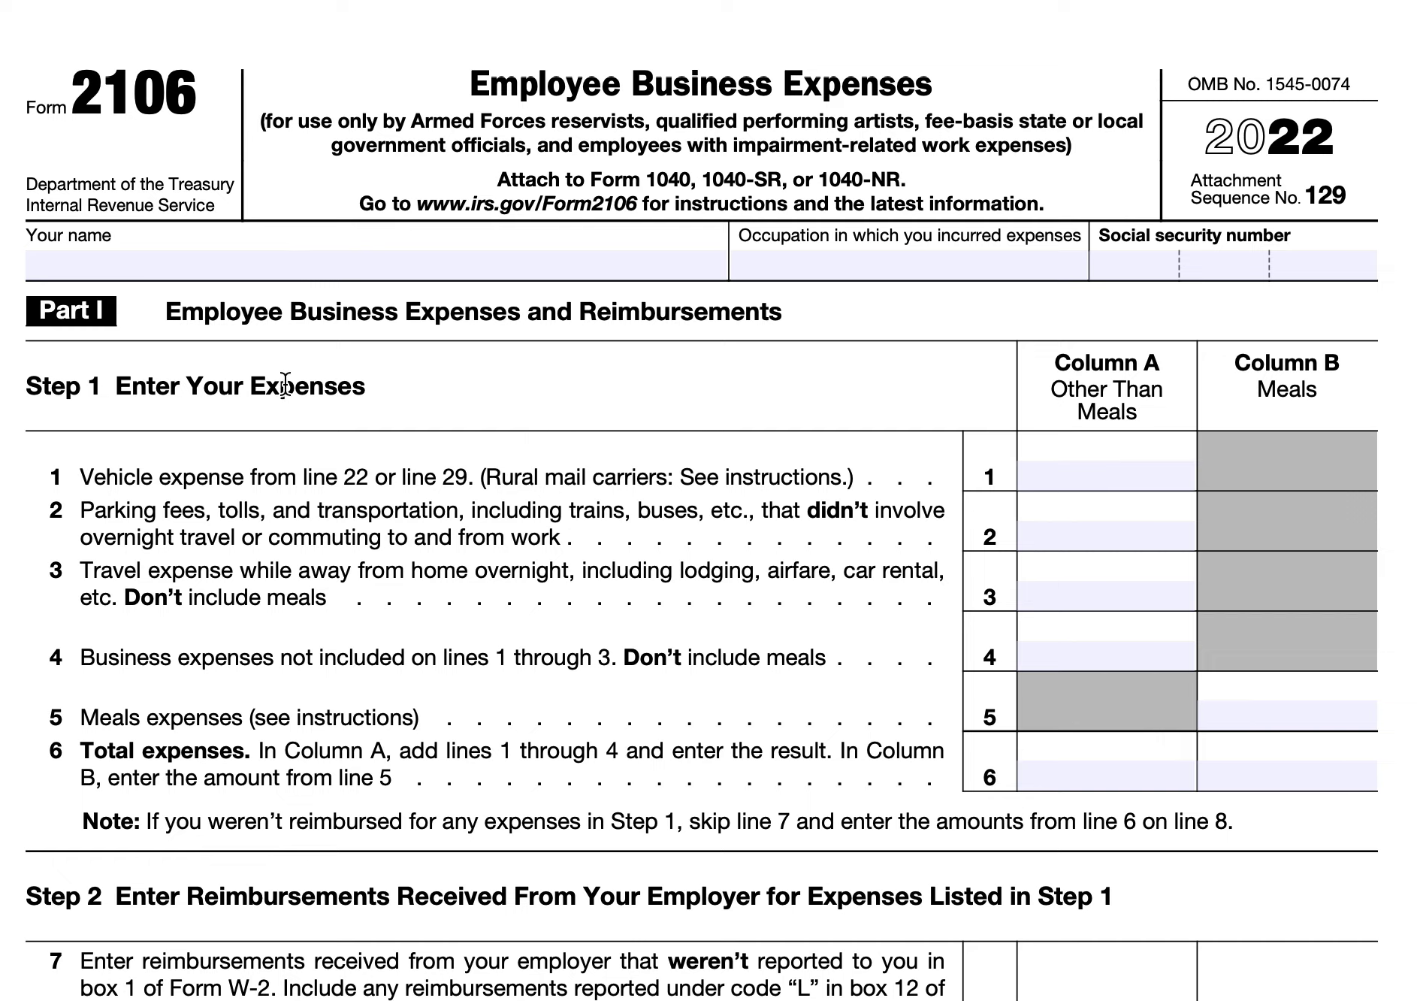
Look through Form 2106 from the Part I expense lines to the Part II vehicle expense sections.
scroll(476, 496, "down", 1)
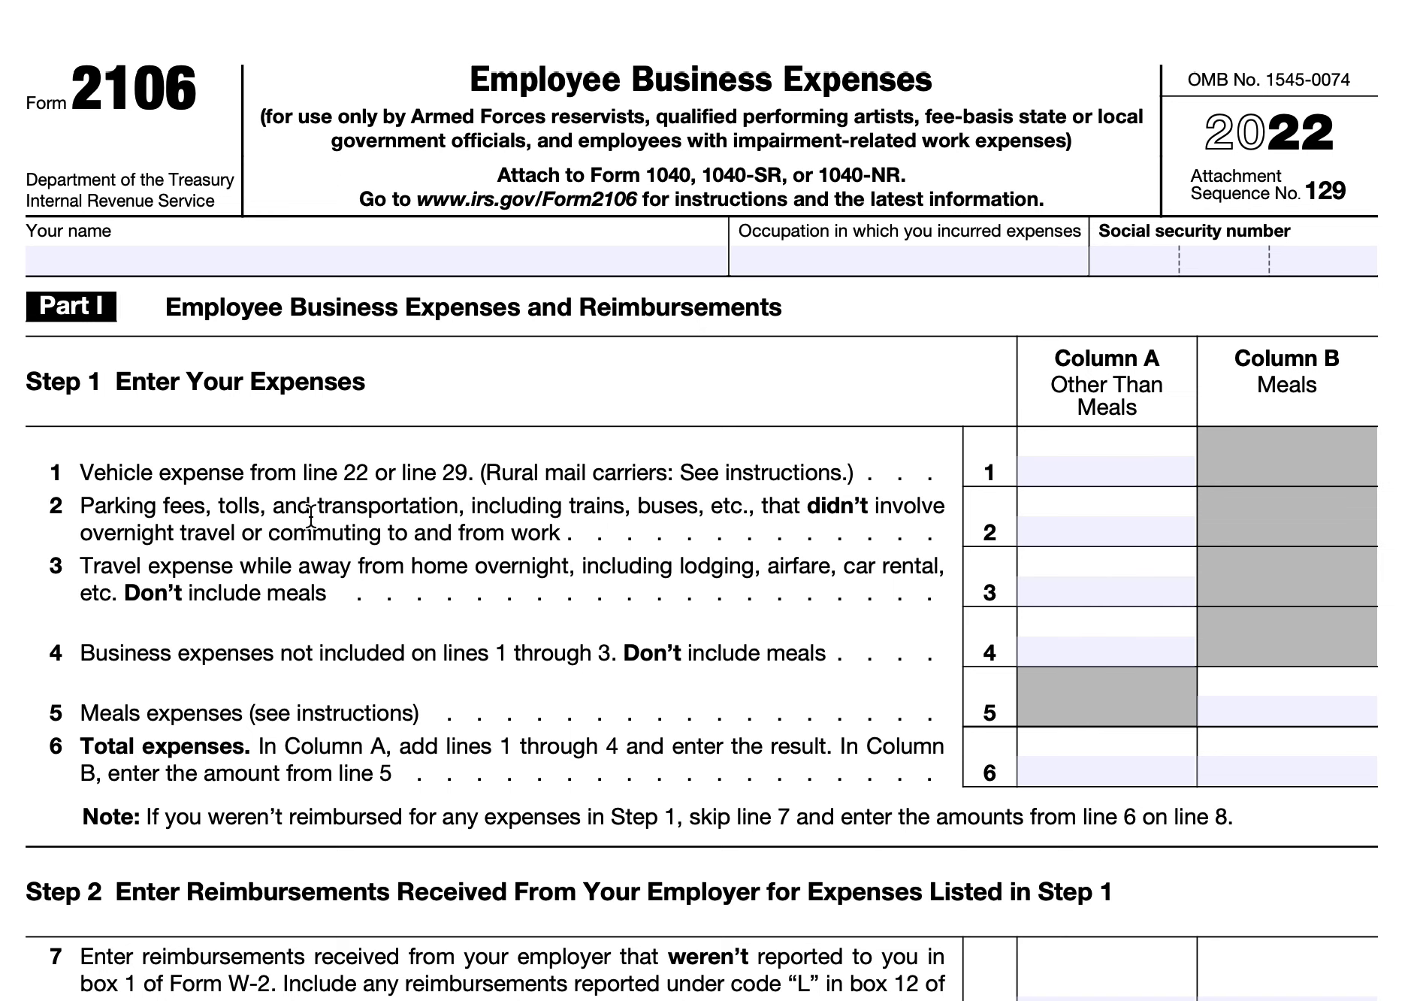
scroll(268, 498, "down", 10)
scroll(311, 516, "down", 20)
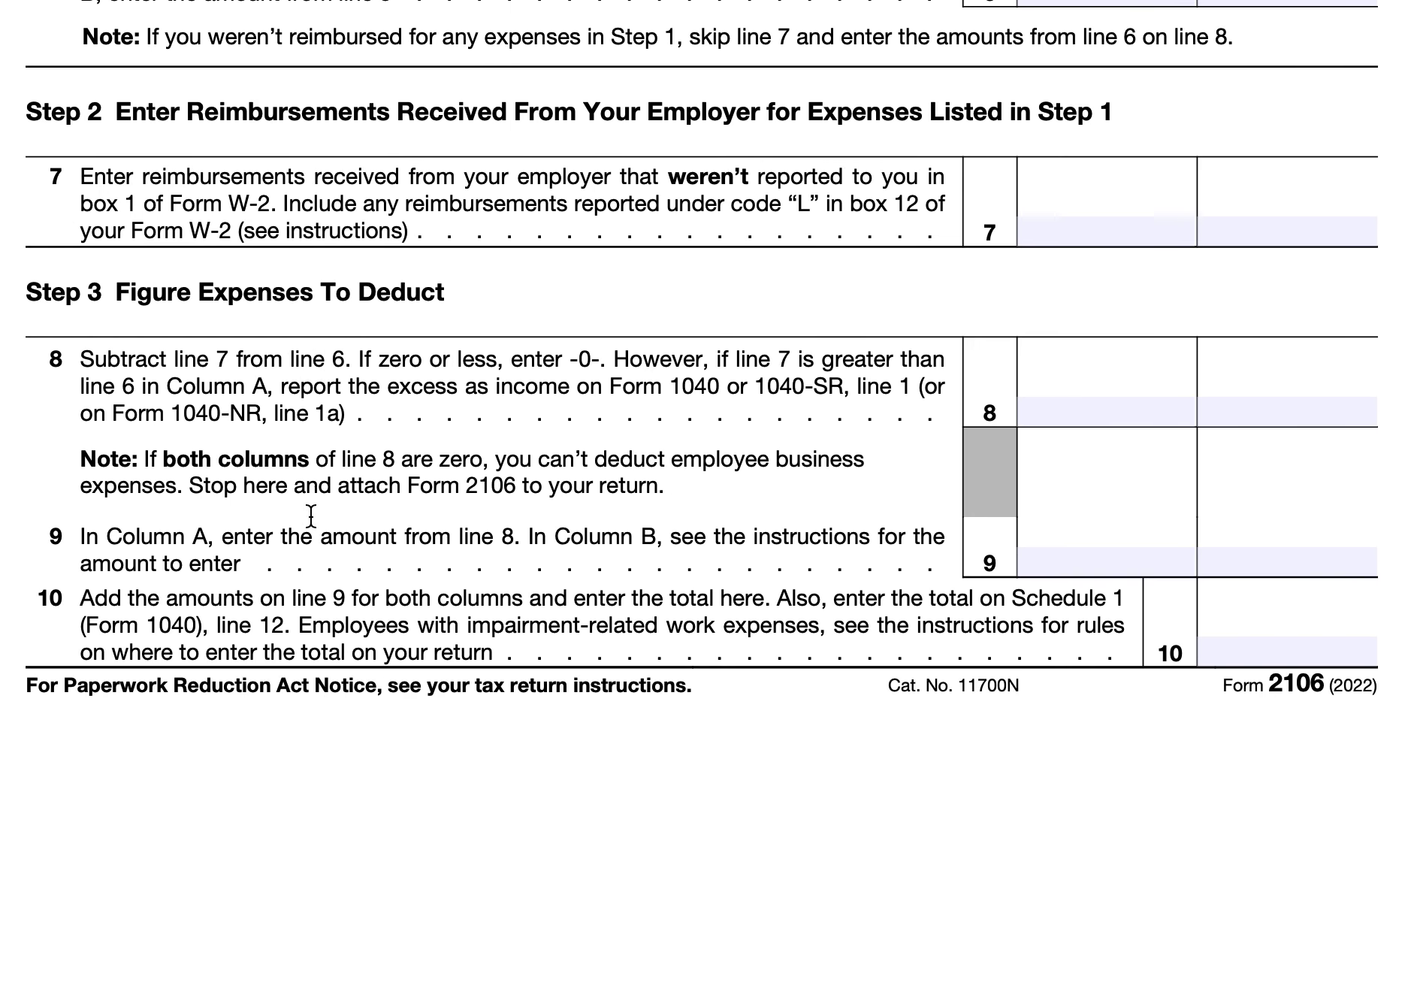
scroll(311, 516, "down", 20)
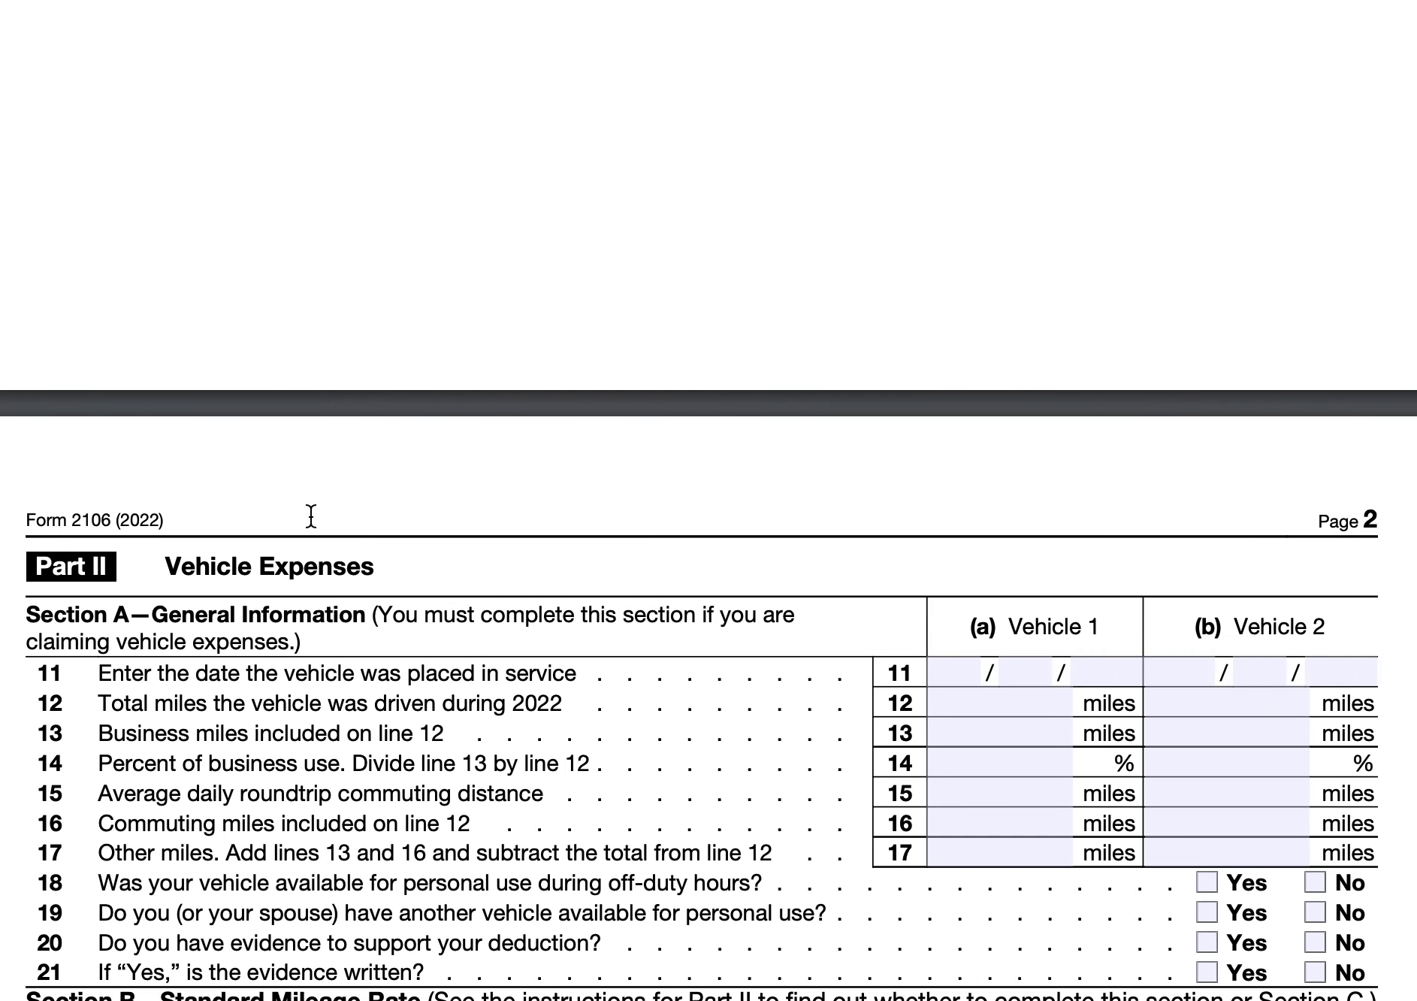
scroll(311, 515, "down", 11)
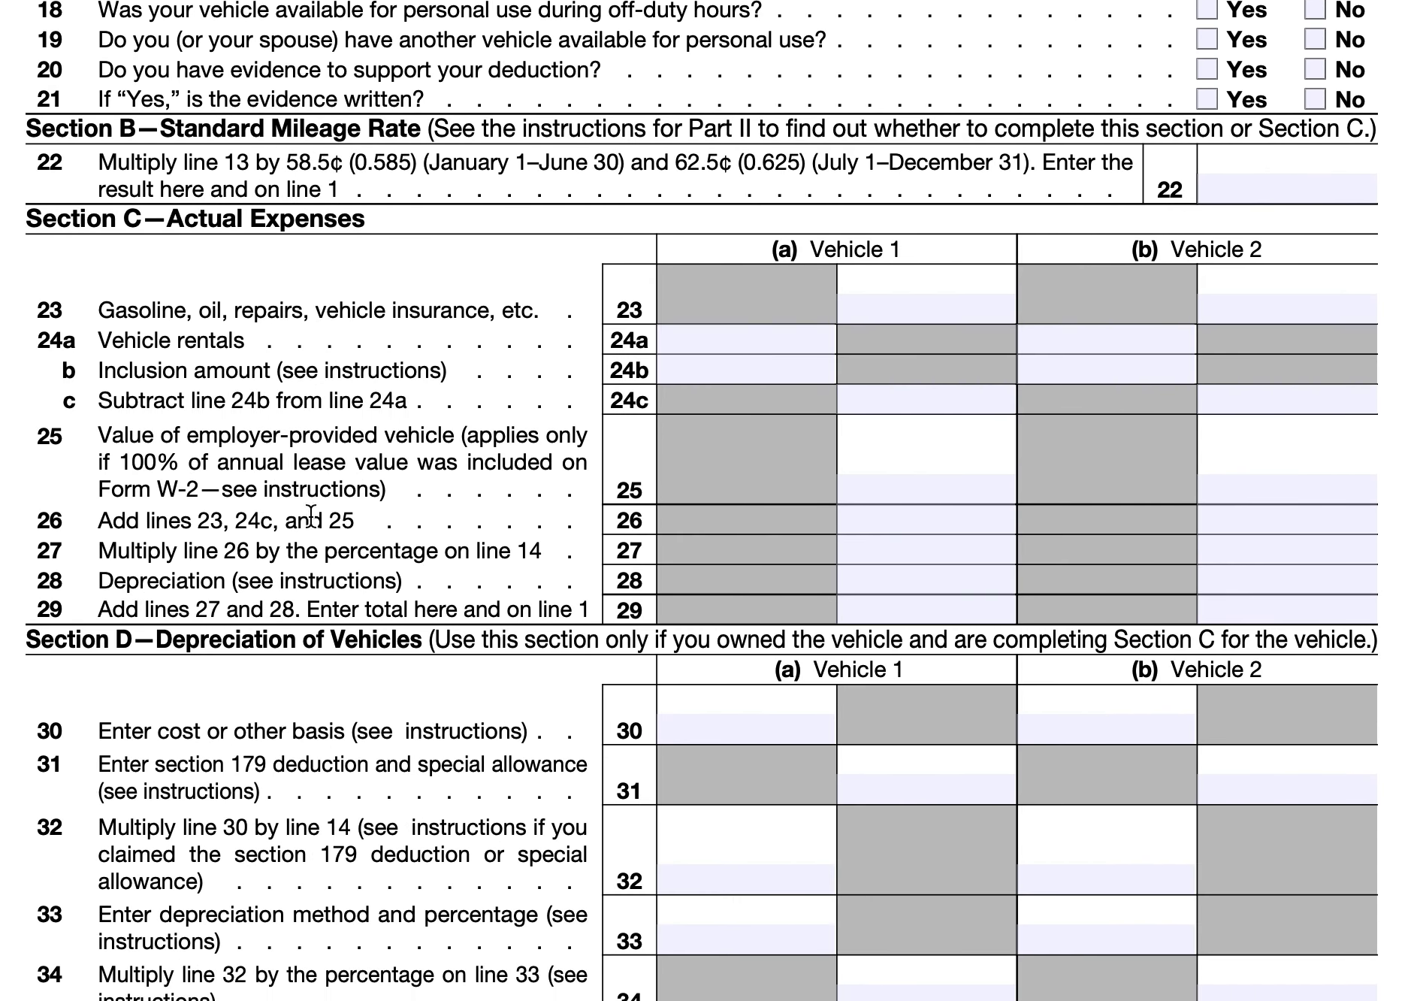
scroll(311, 516, "up", 20)
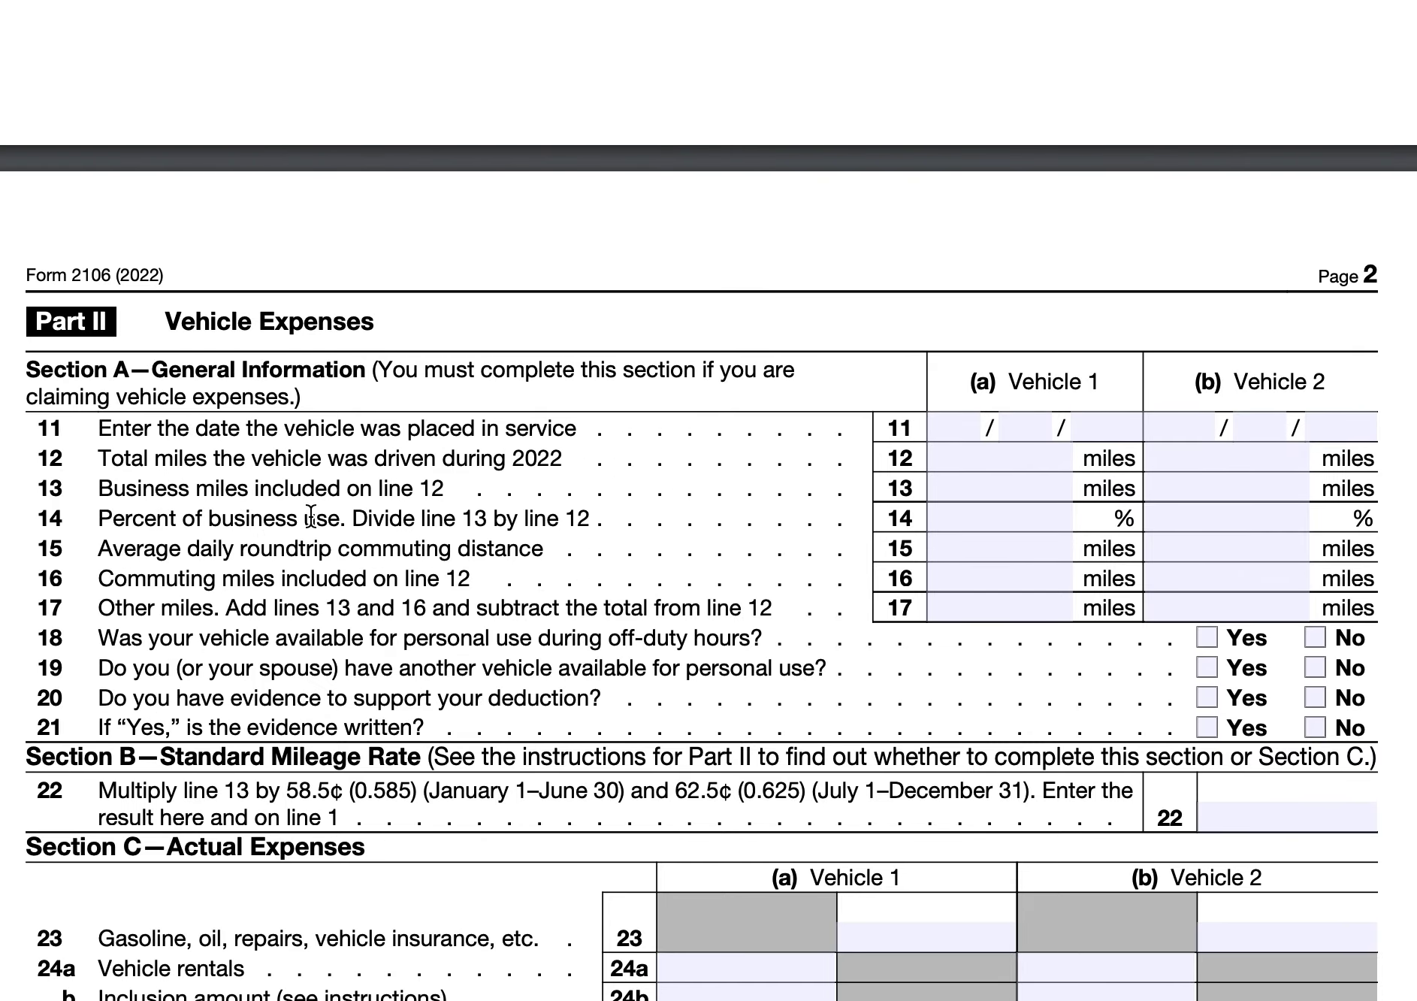
scroll(311, 516, "up", 20)
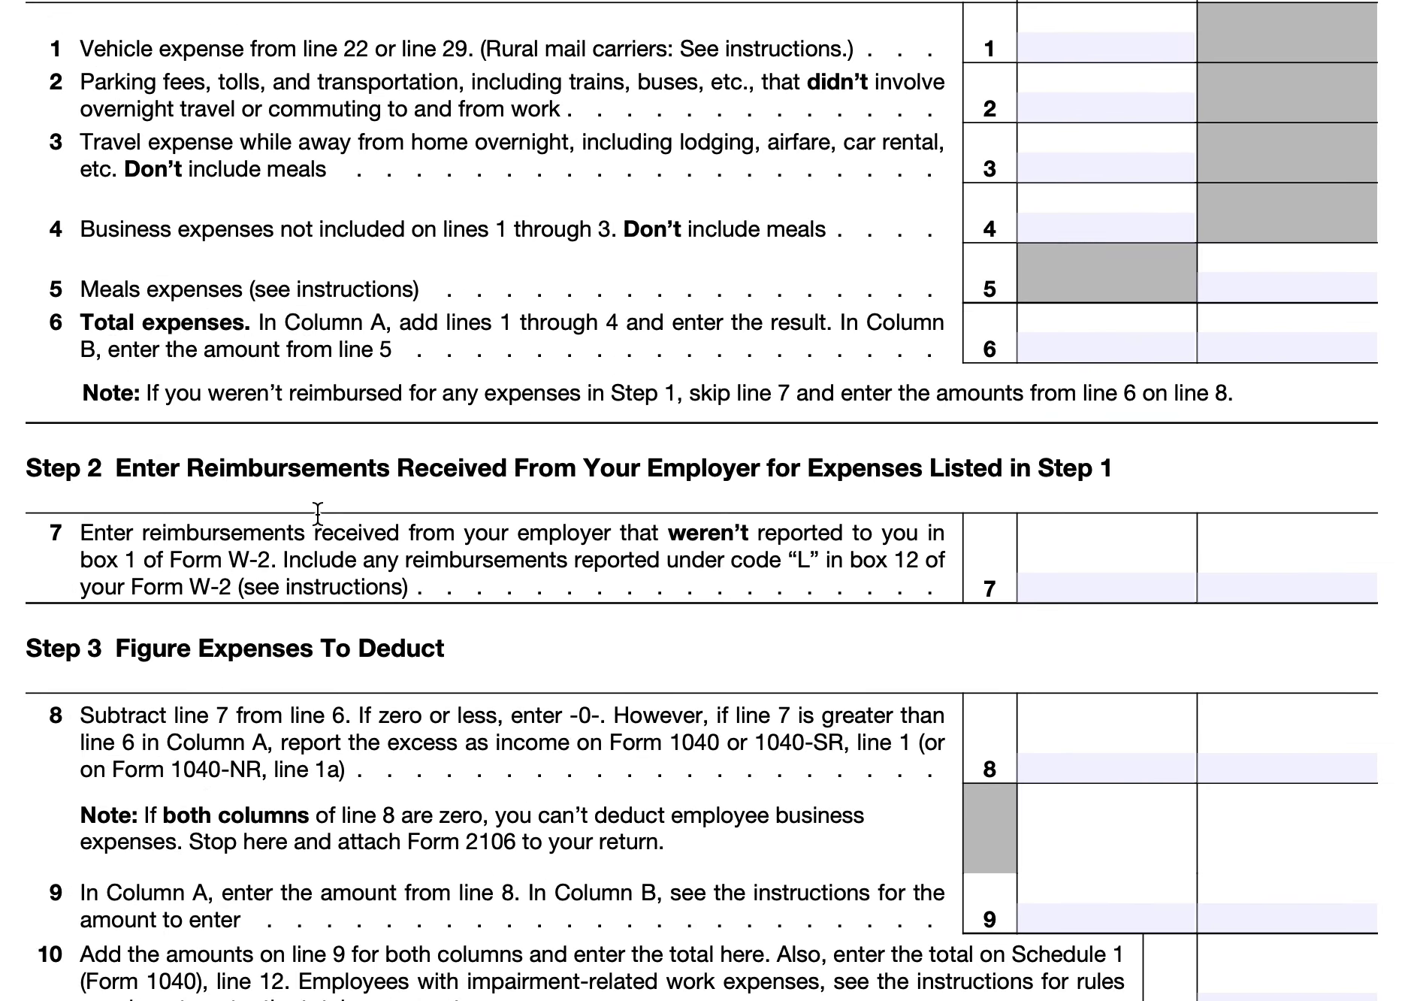
Fill in the taxpayer's name and enter "Performing artist" as the occupation in the form header.
left_click(318, 269)
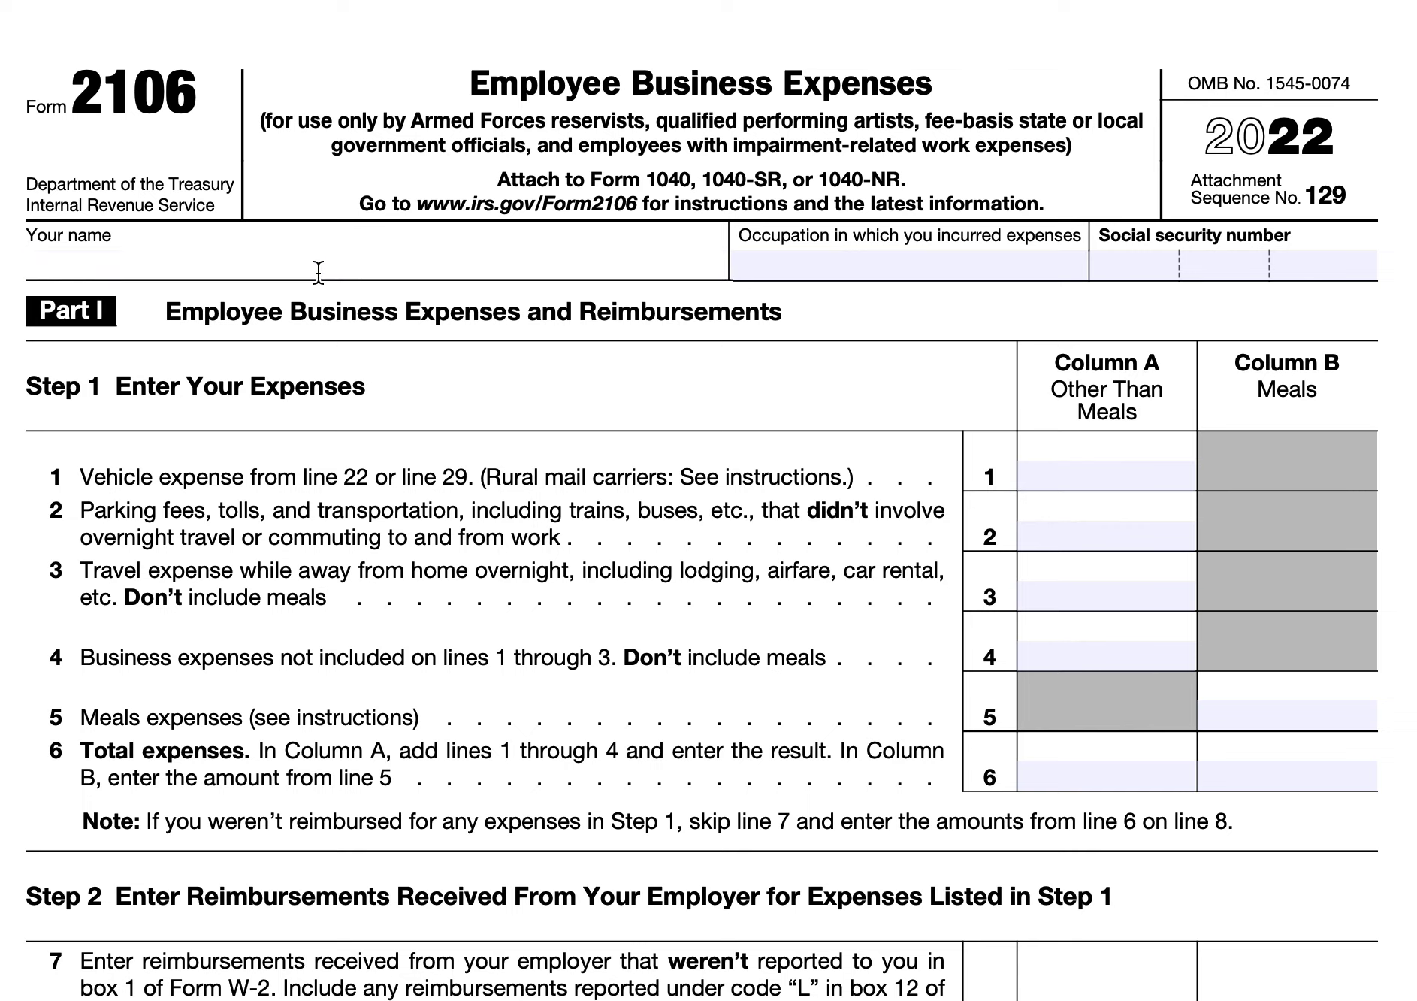
type("Doe, John")
left_click(831, 263)
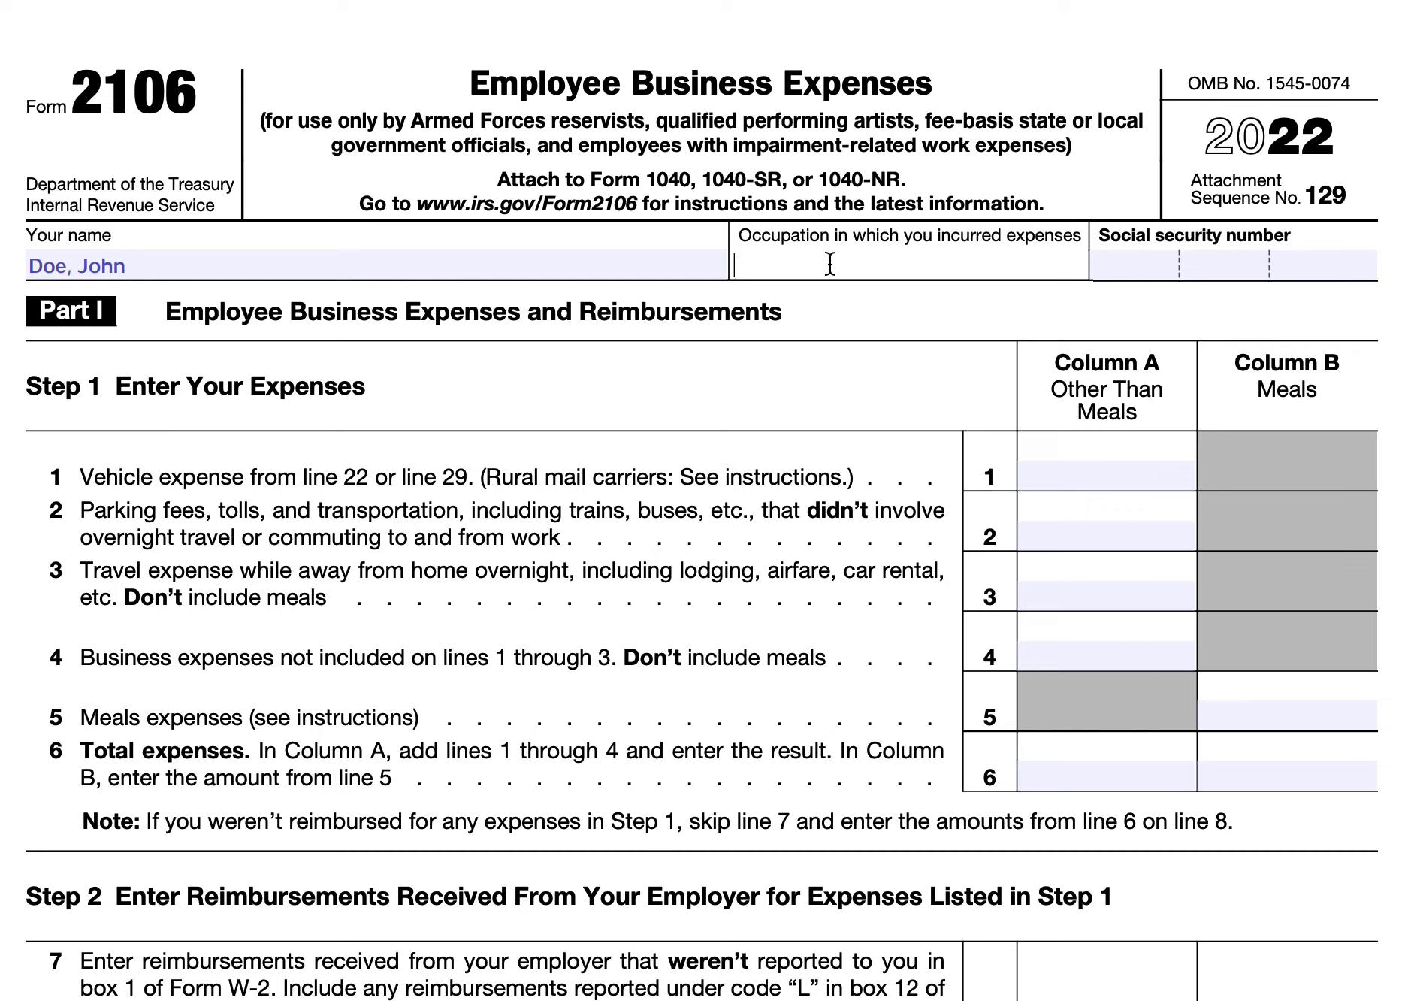
type("Qua")
key("BackSpace")
key("BackSpace")
key("BackSpace")
type("Performing")
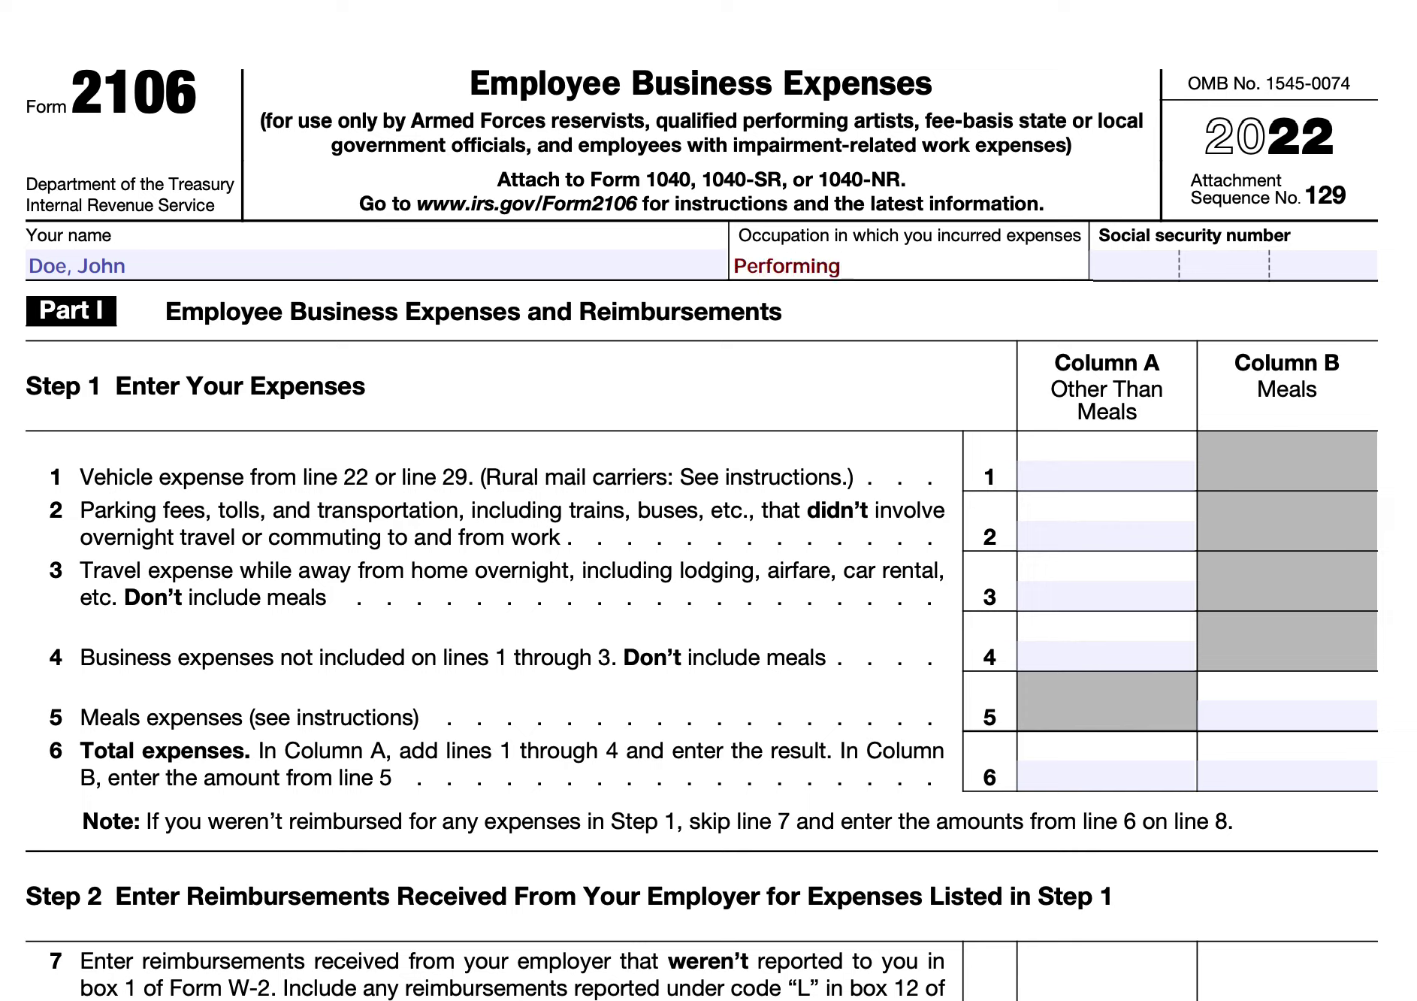
type(" artist")
Enter the taxpayer's social security number in its three parts in the form header.
left_click(1122, 269)
type("123")
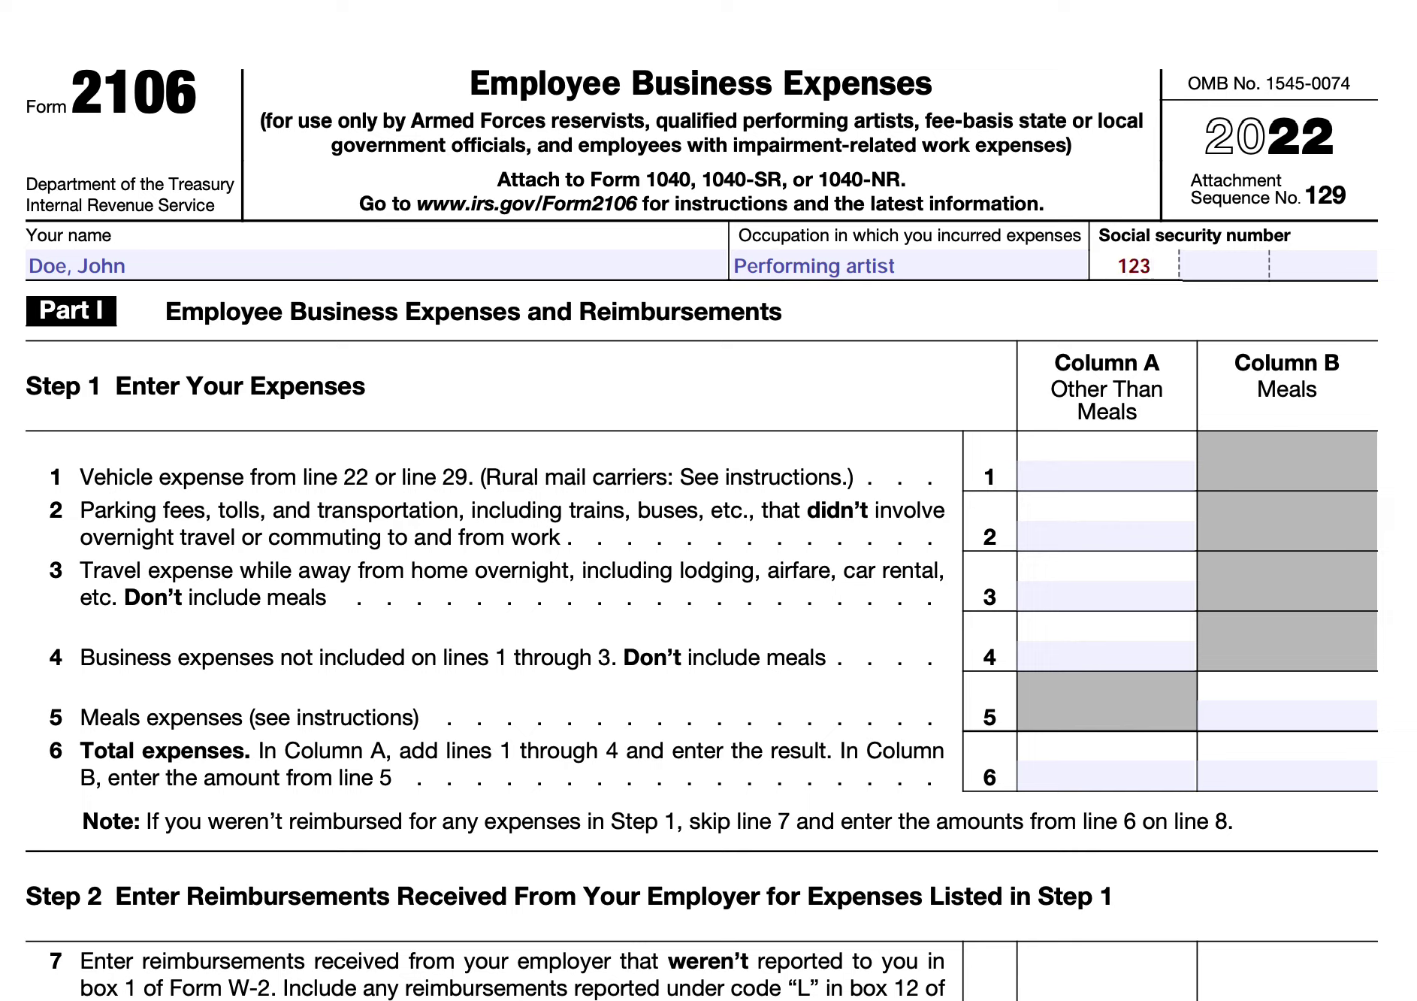
left_click(1225, 263)
type("56")
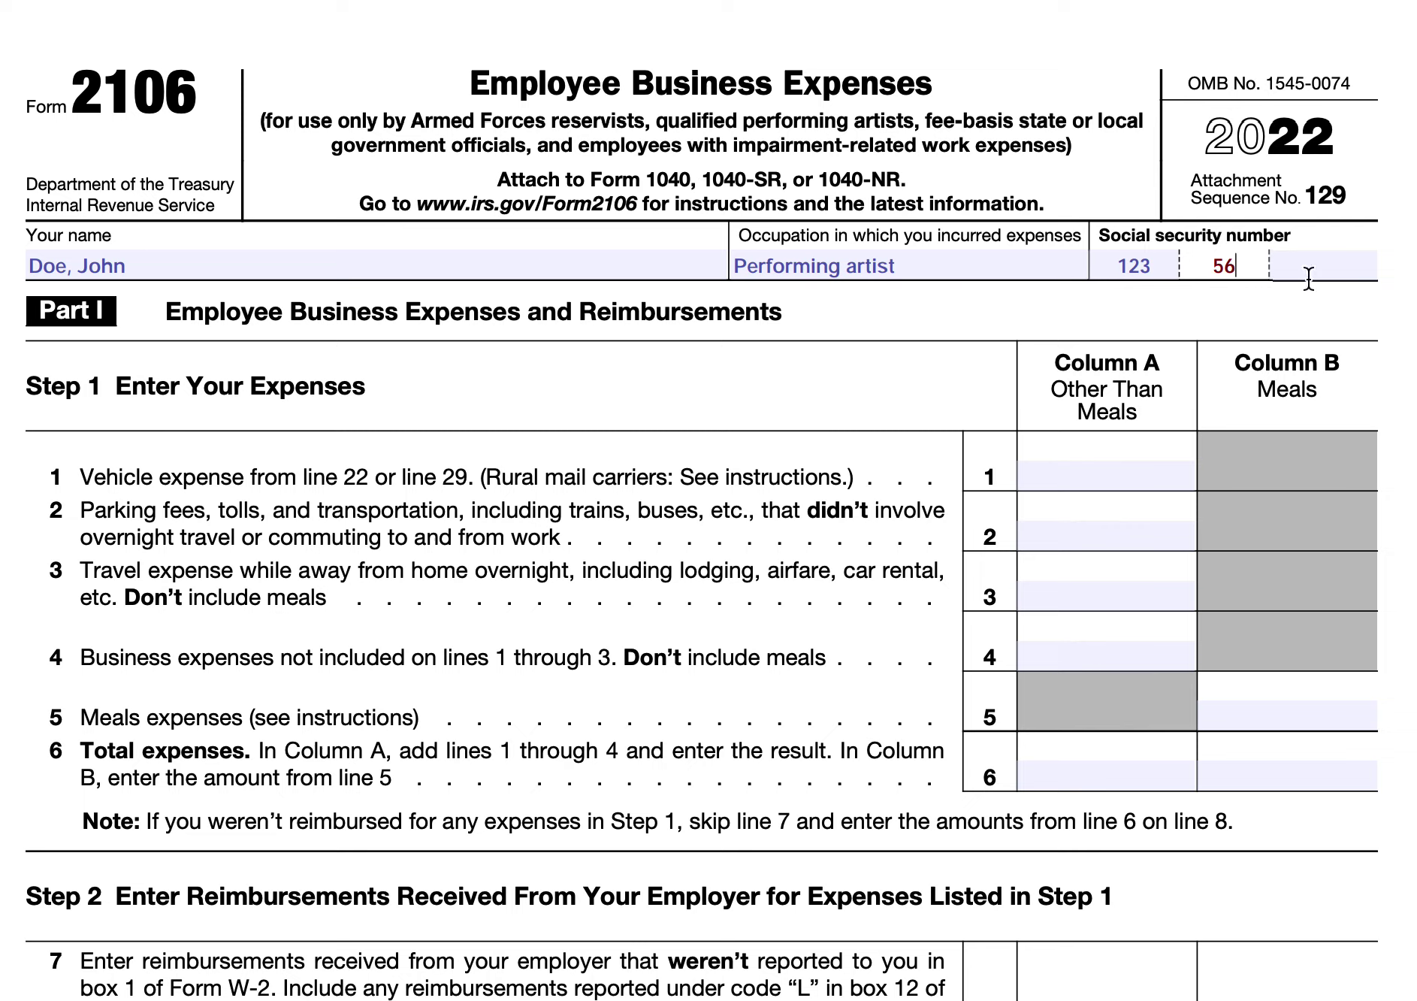
key("BackSpace")
key("BackSpace")
type("45")
key("Tab")
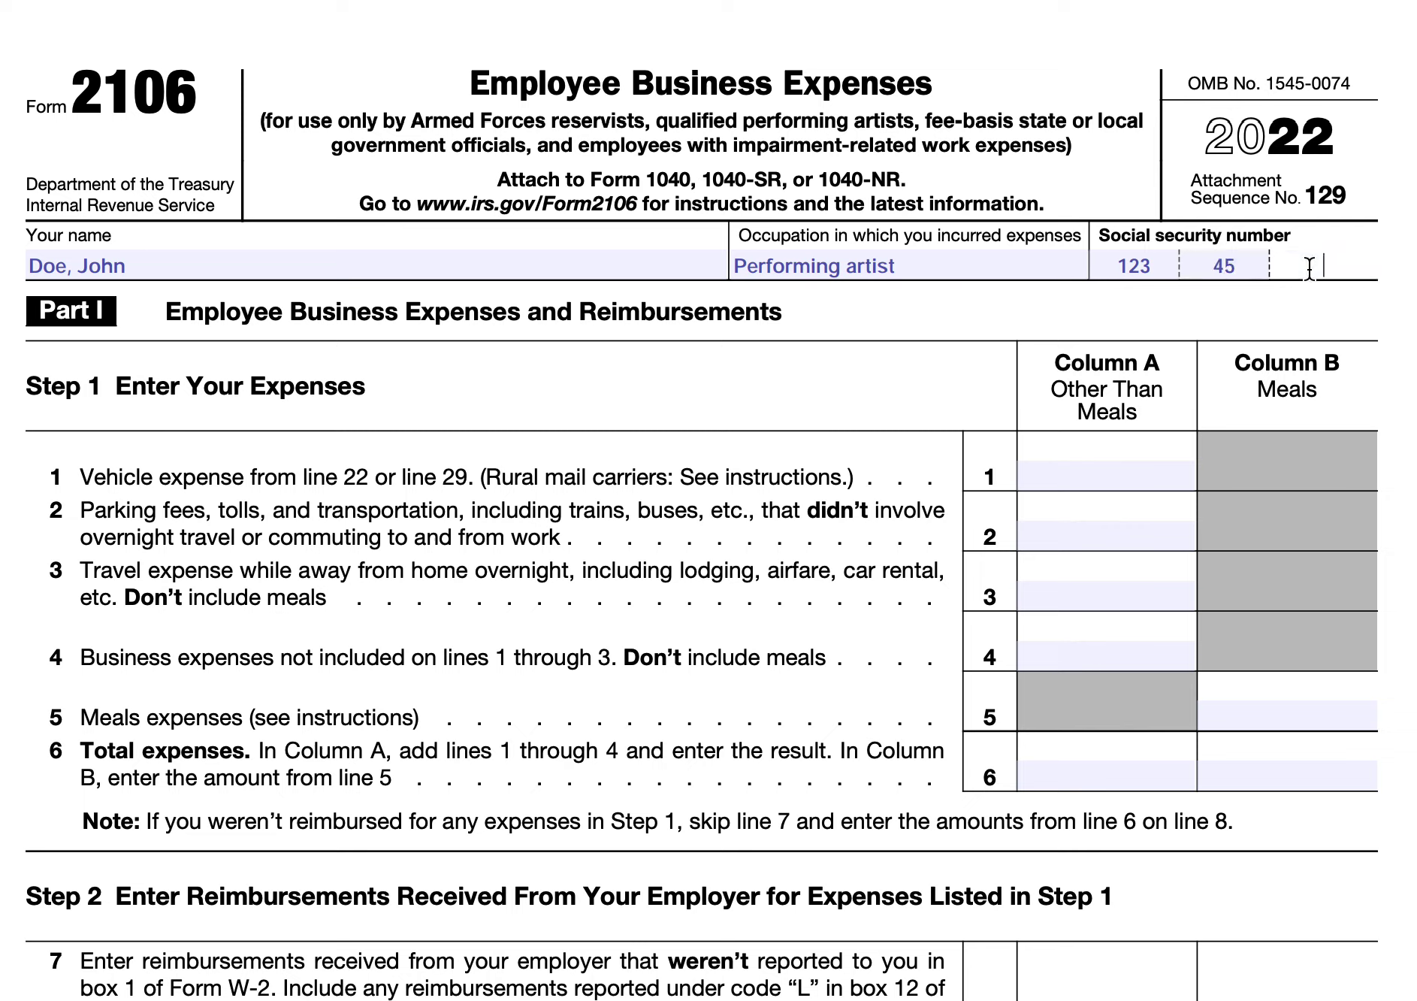
type("7890")
Review the Part II Vehicle Expenses page, covering general information, standard mileage rate, actual expenses and depreciation.
scroll(661, 524, "down", 6)
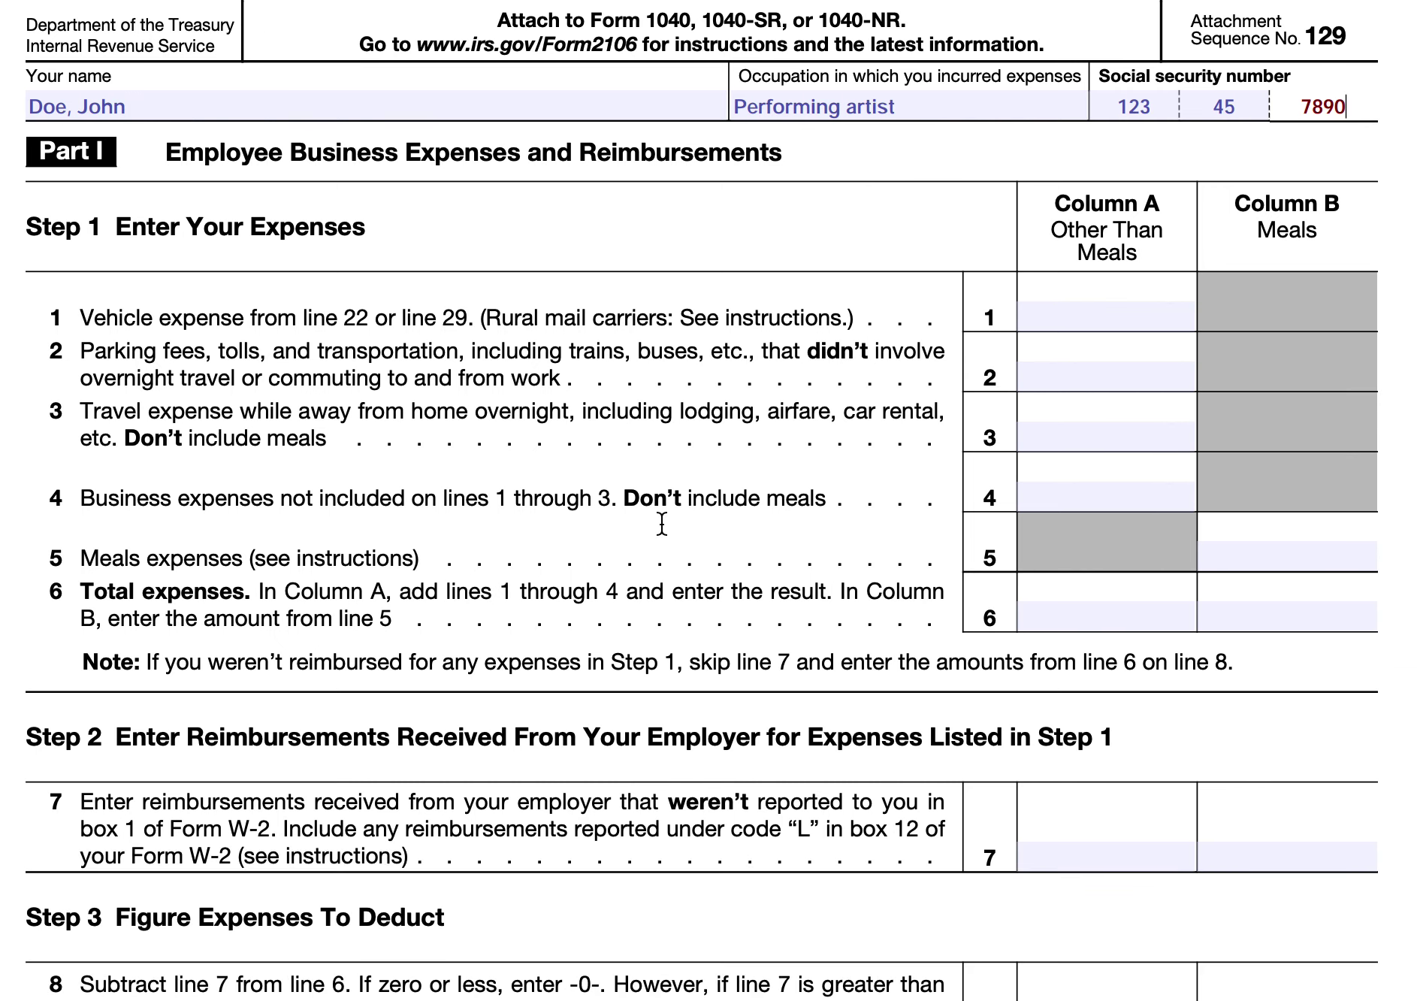
scroll(661, 524, "down", 9)
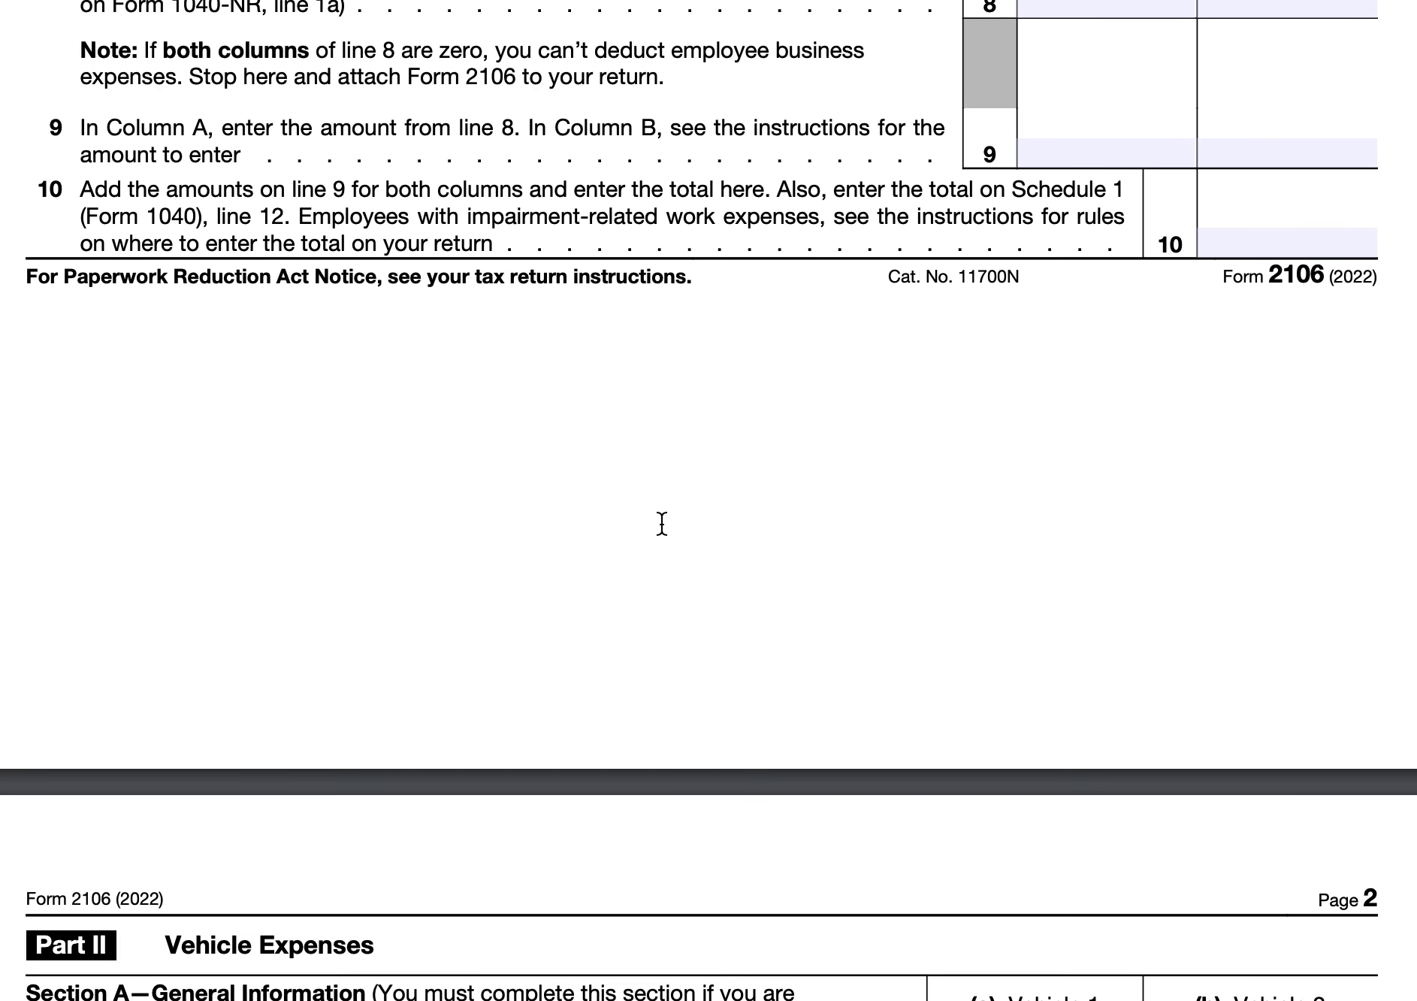
scroll(661, 524, "down", 5)
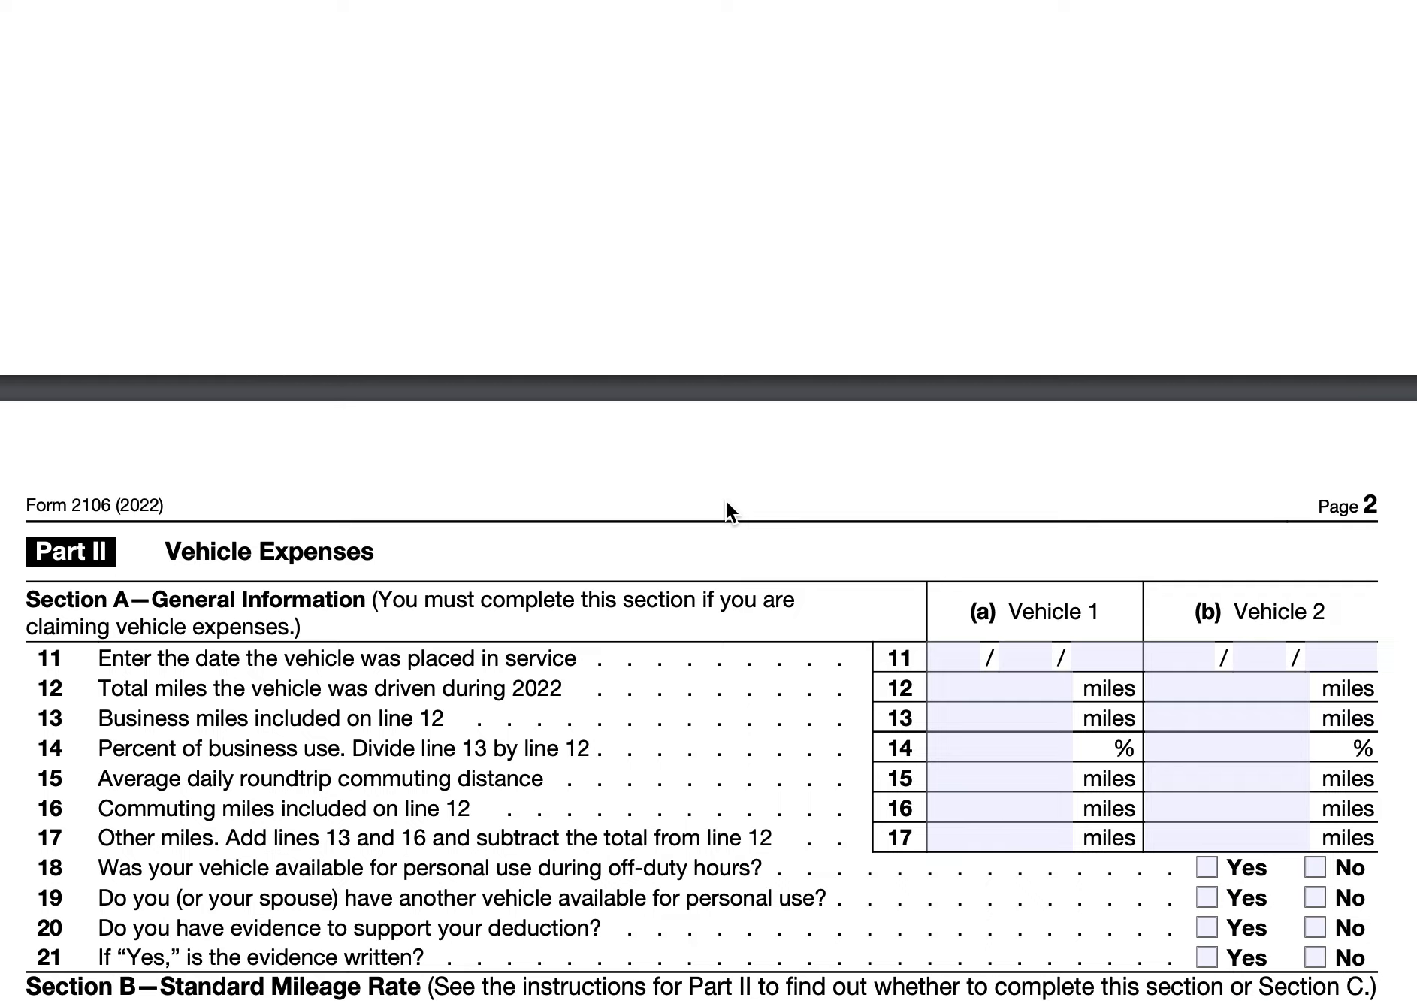
scroll(725, 505, "down", 2)
scroll(727, 502, "down", 1)
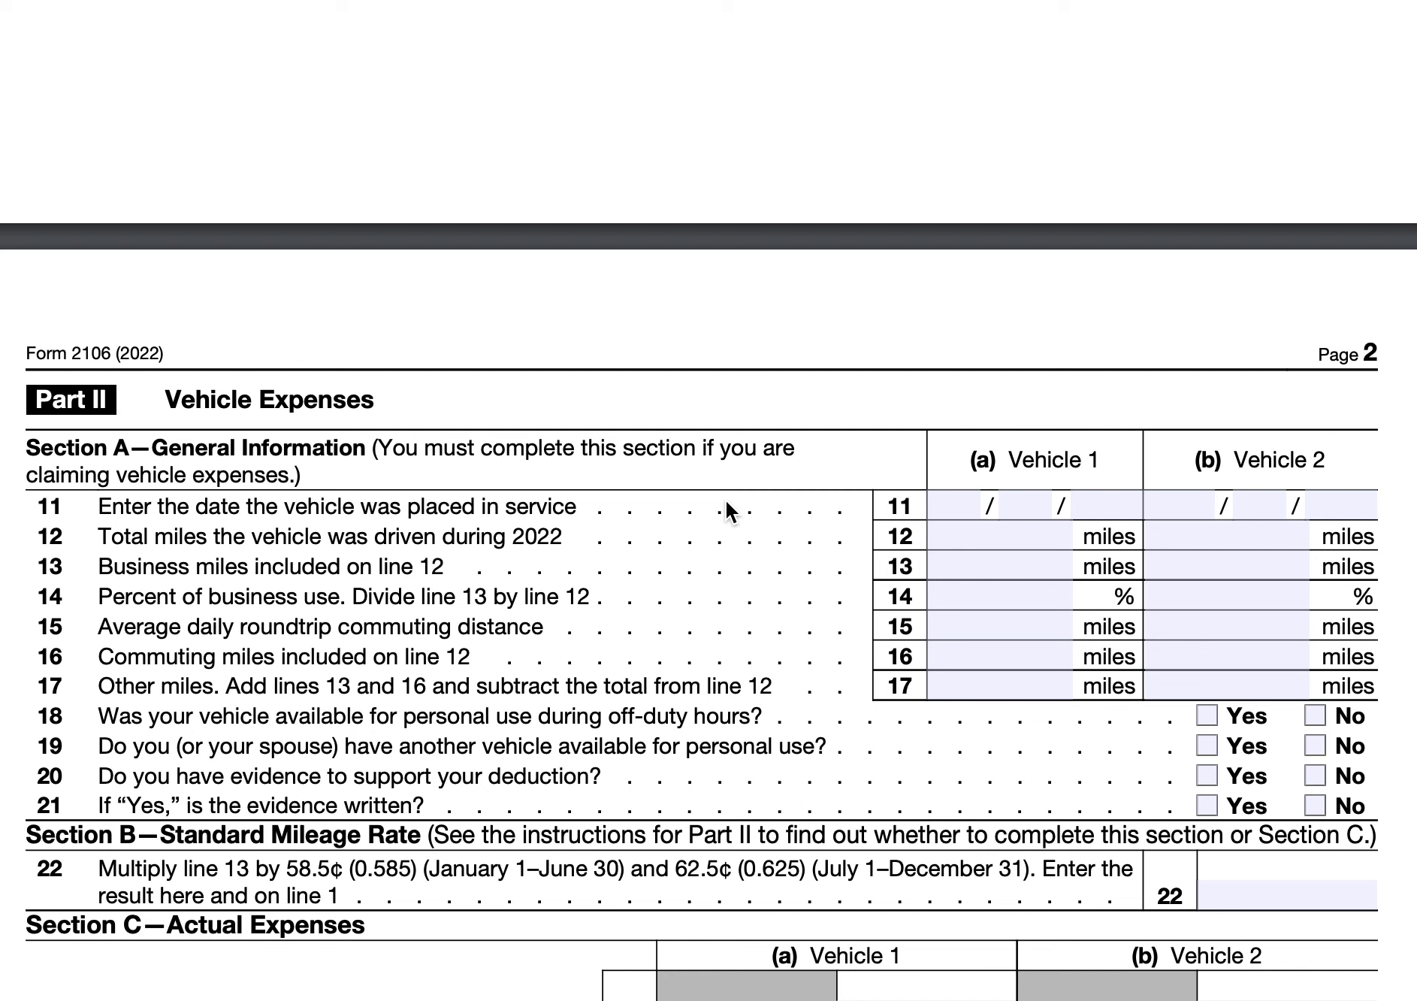
scroll(725, 503, "down", 4)
scroll(725, 498, "down", 1)
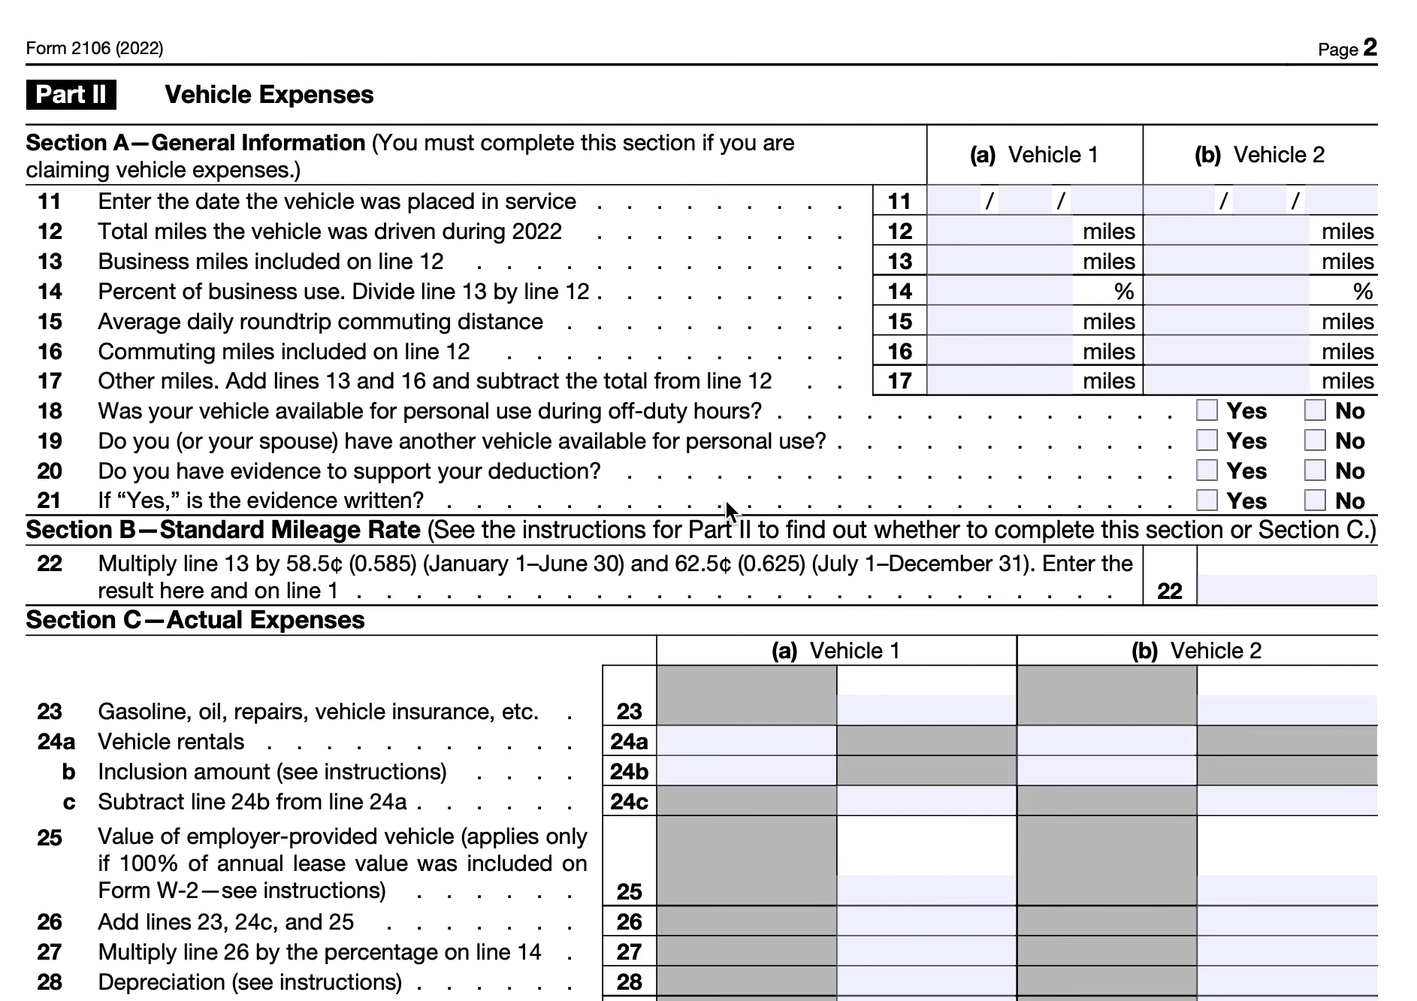
scroll(726, 498, "down", 5)
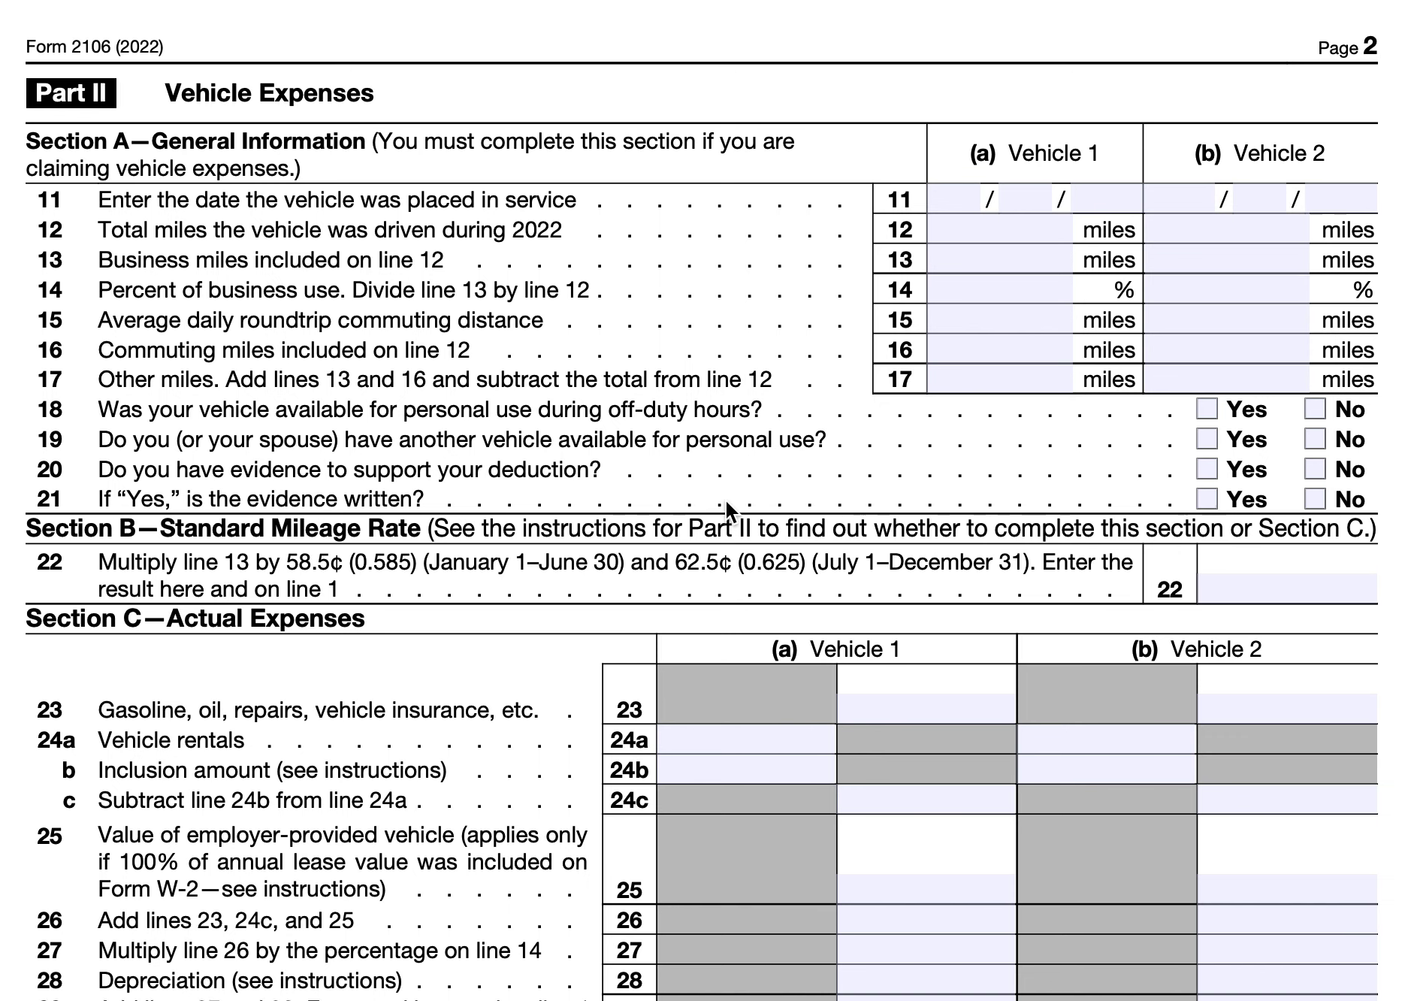
scroll(725, 498, "down", 1)
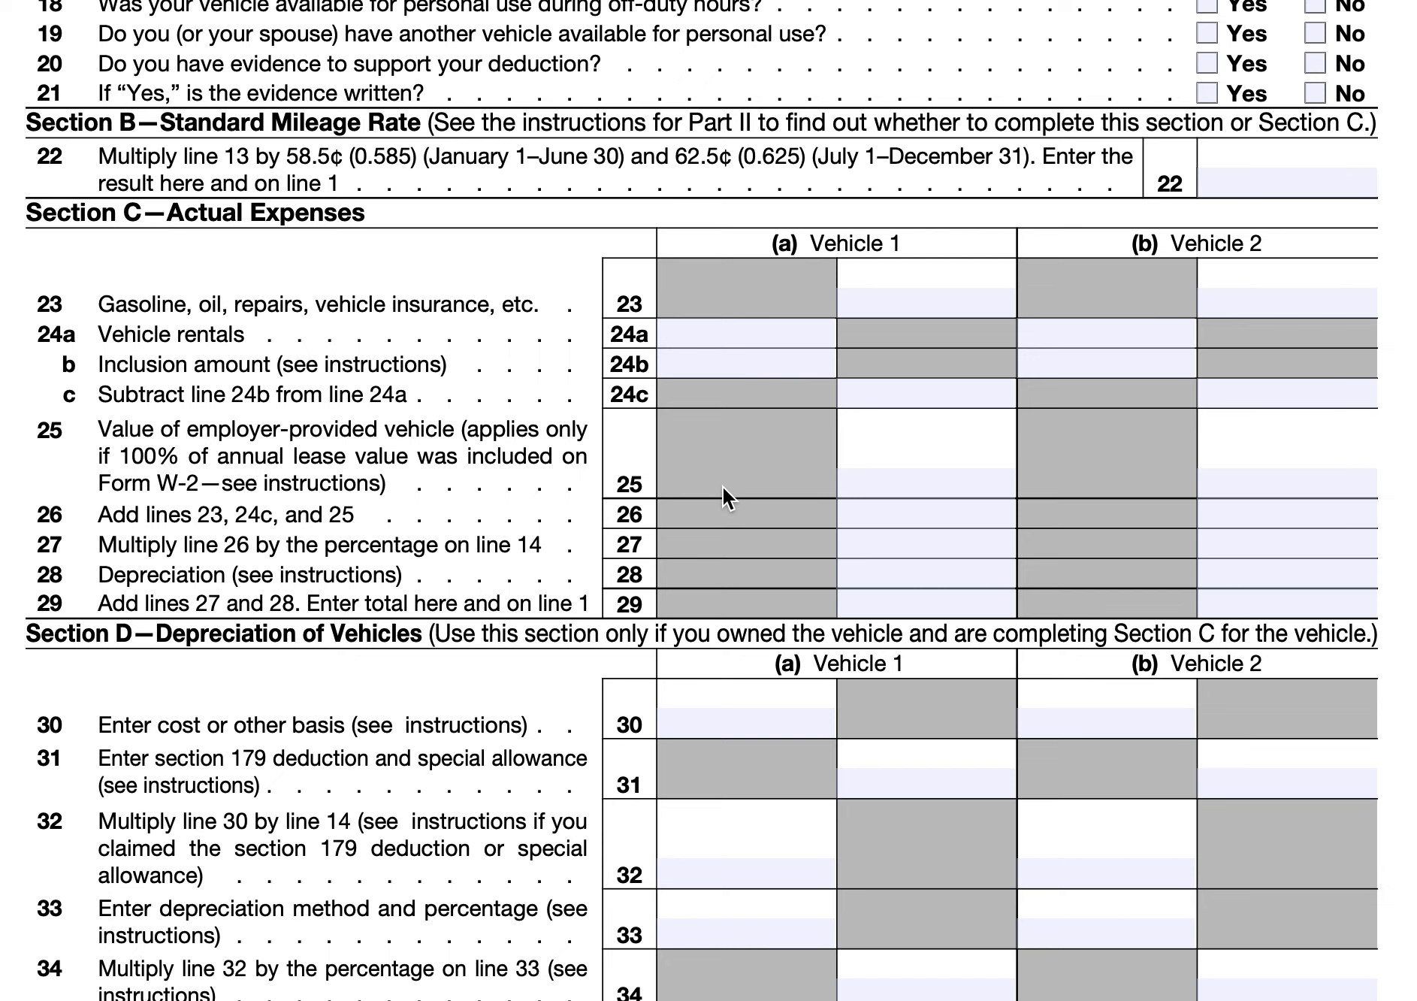
scroll(733, 483, "up", 3)
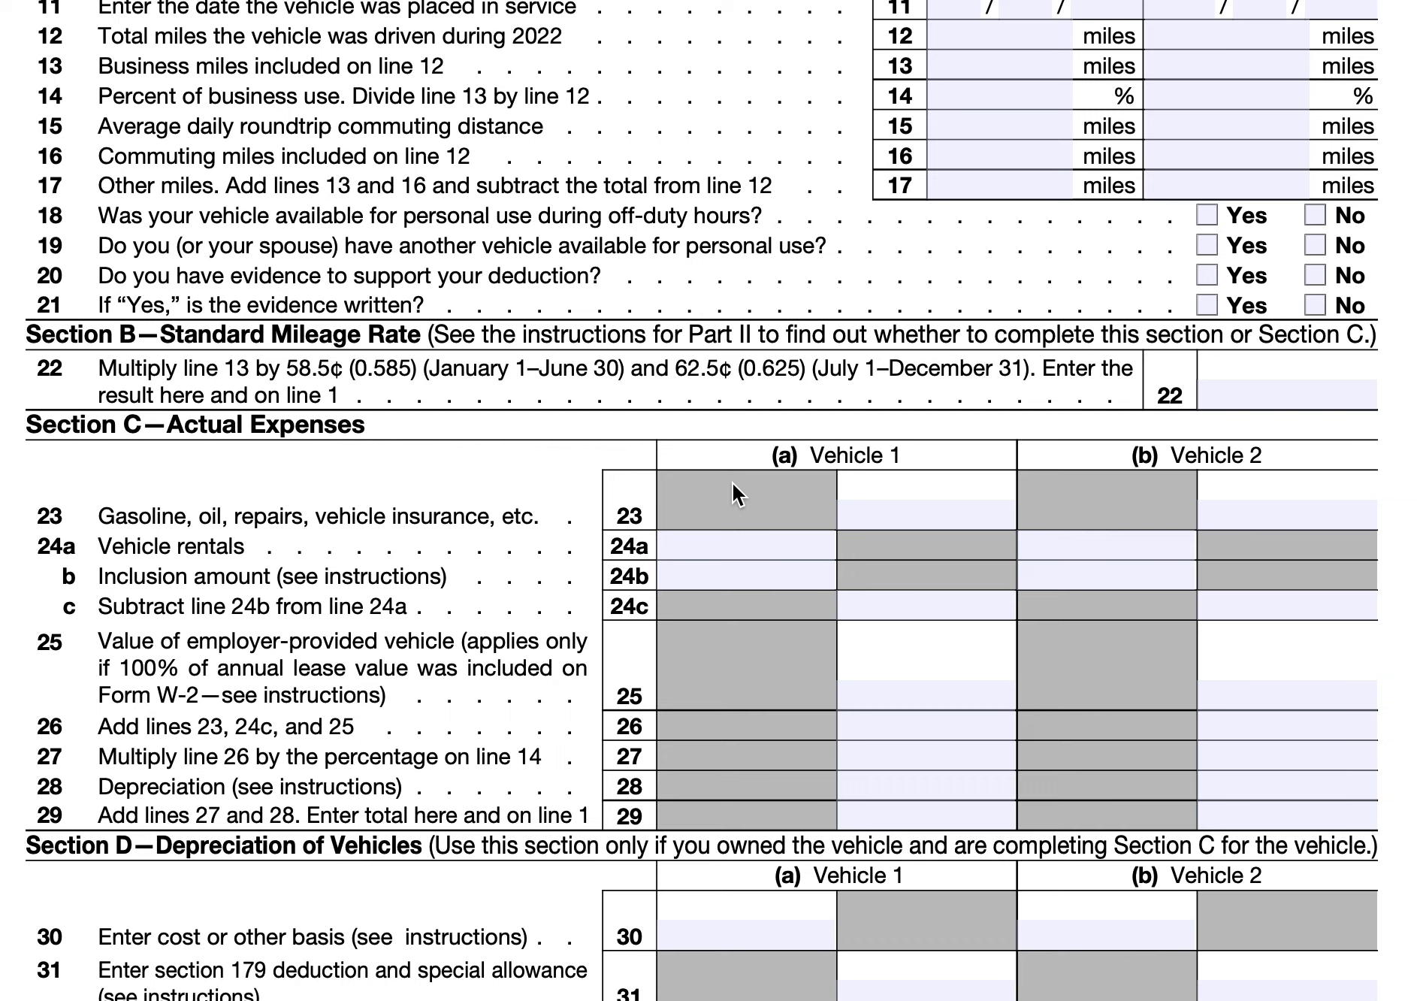
scroll(731, 480, "up", 3)
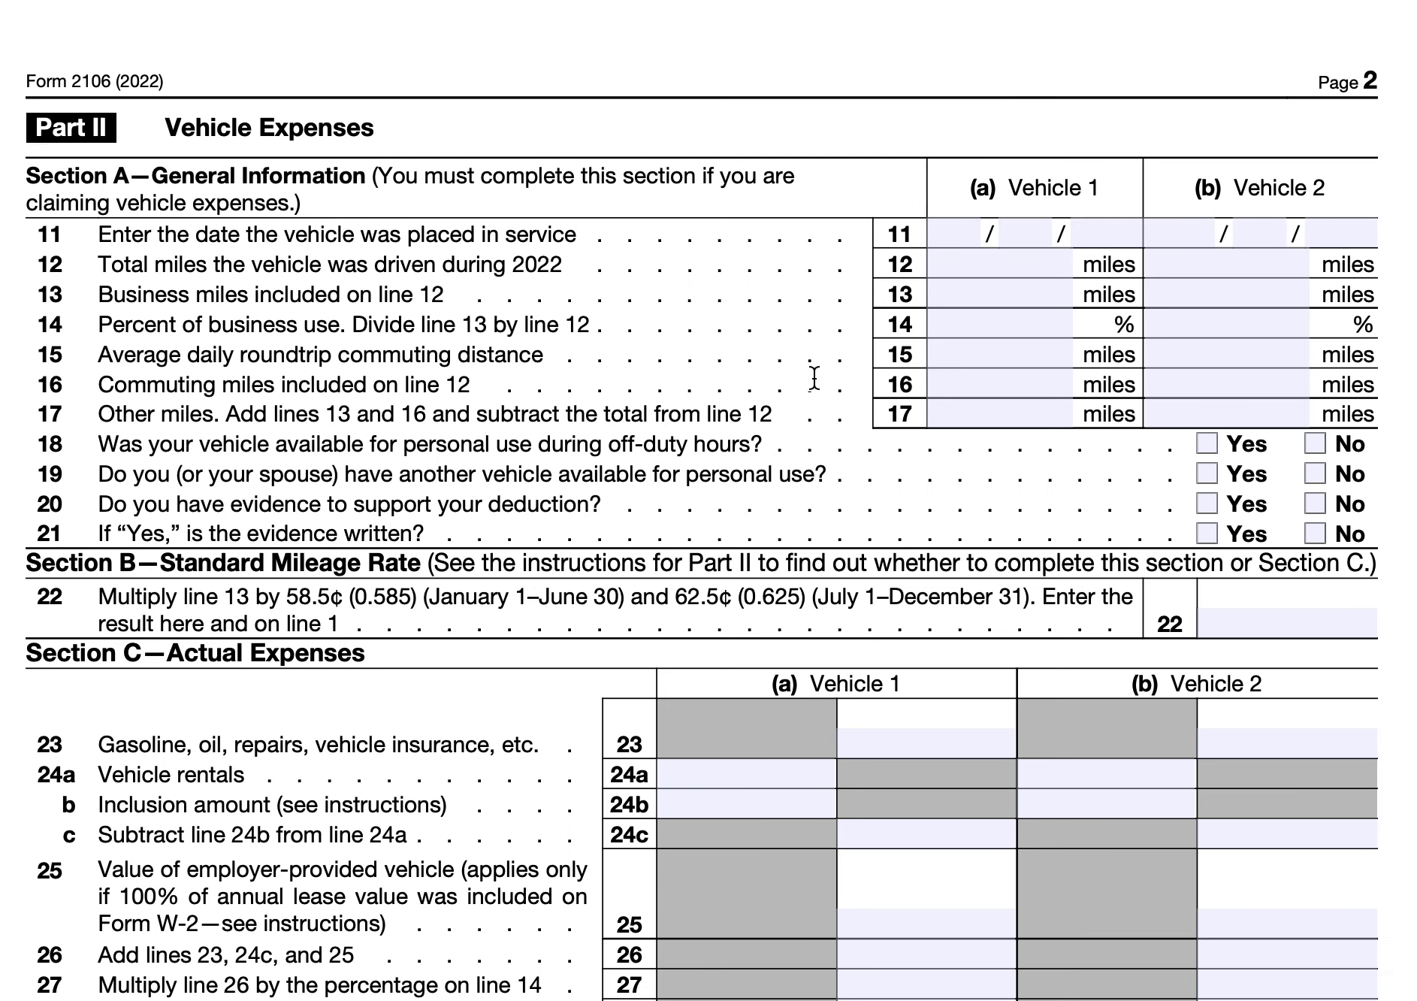
Enter 01/01/2022 as the date Vehicle 1 was placed in service on line 11.
left_click(962, 234)
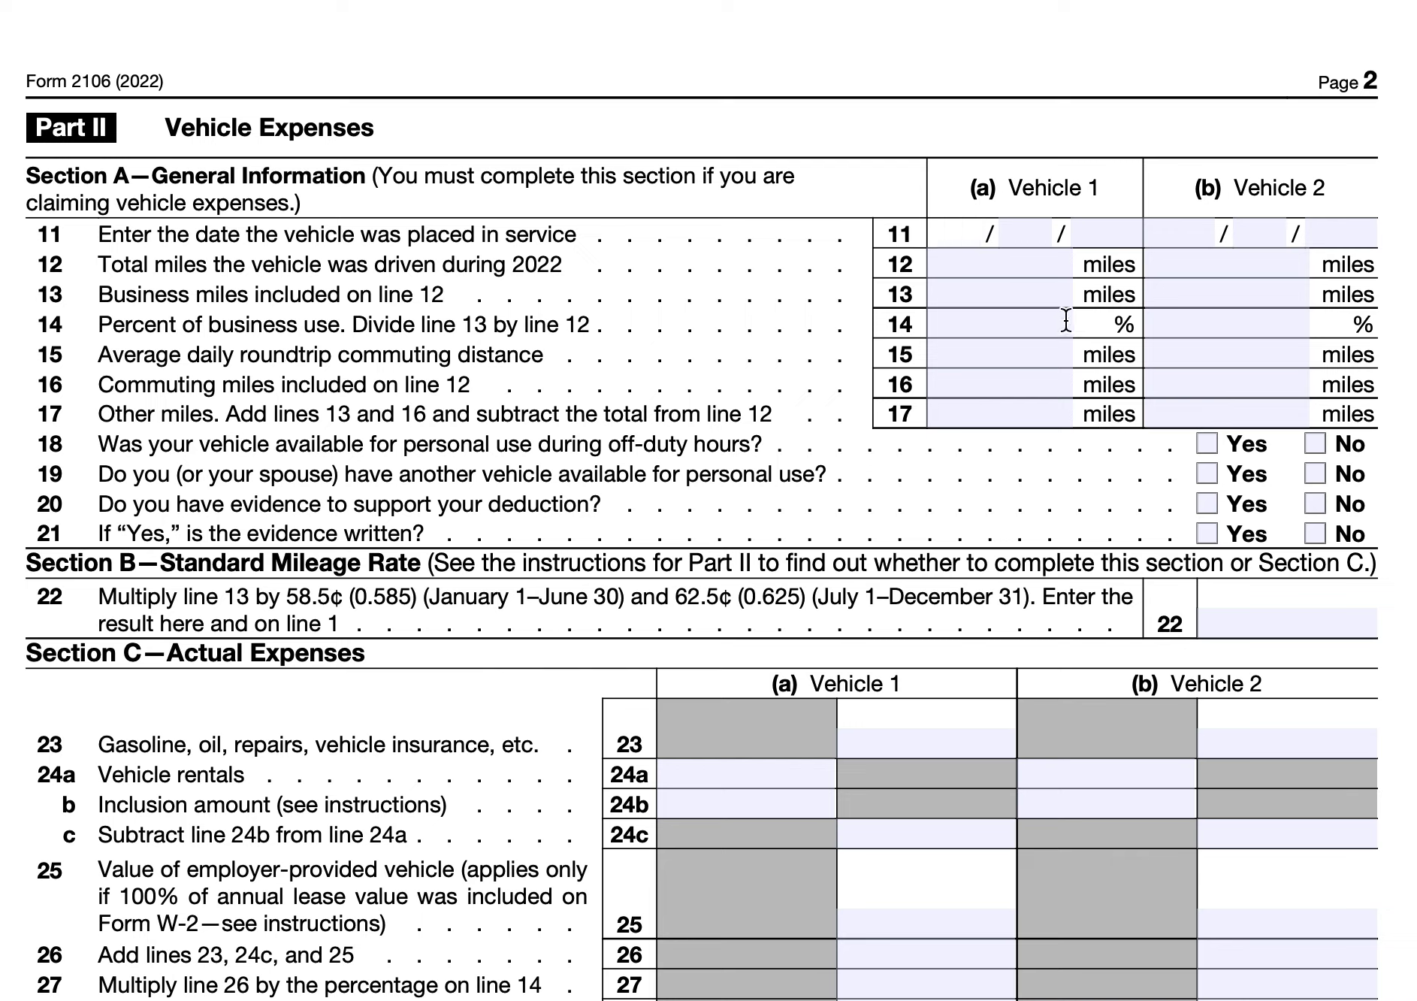
type("01")
key("Tab")
type("01")
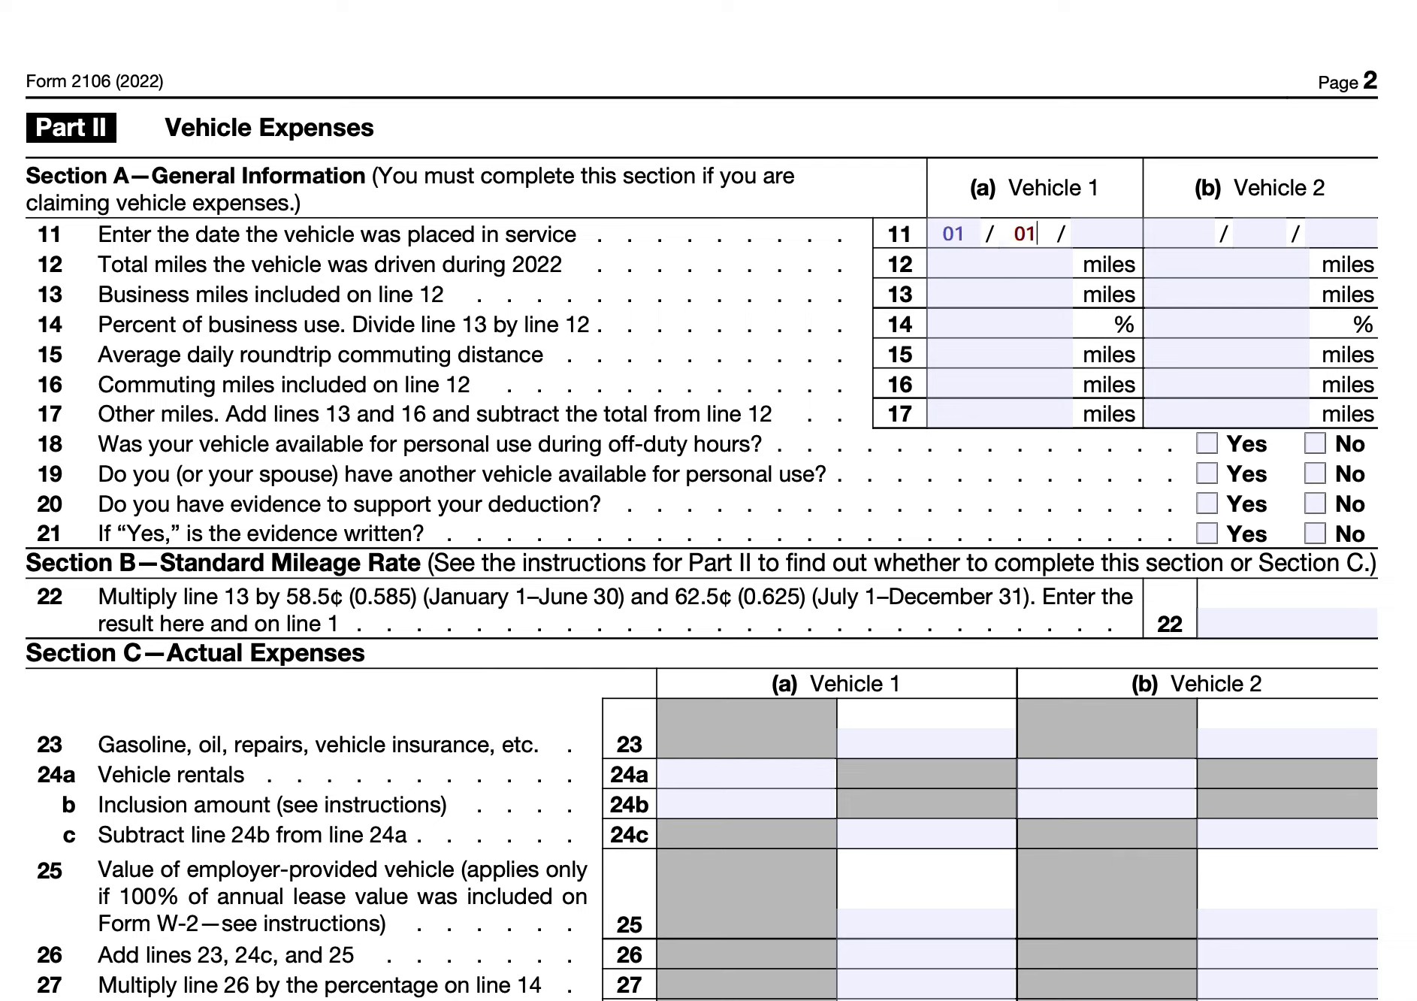
key("Tab")
type("20")
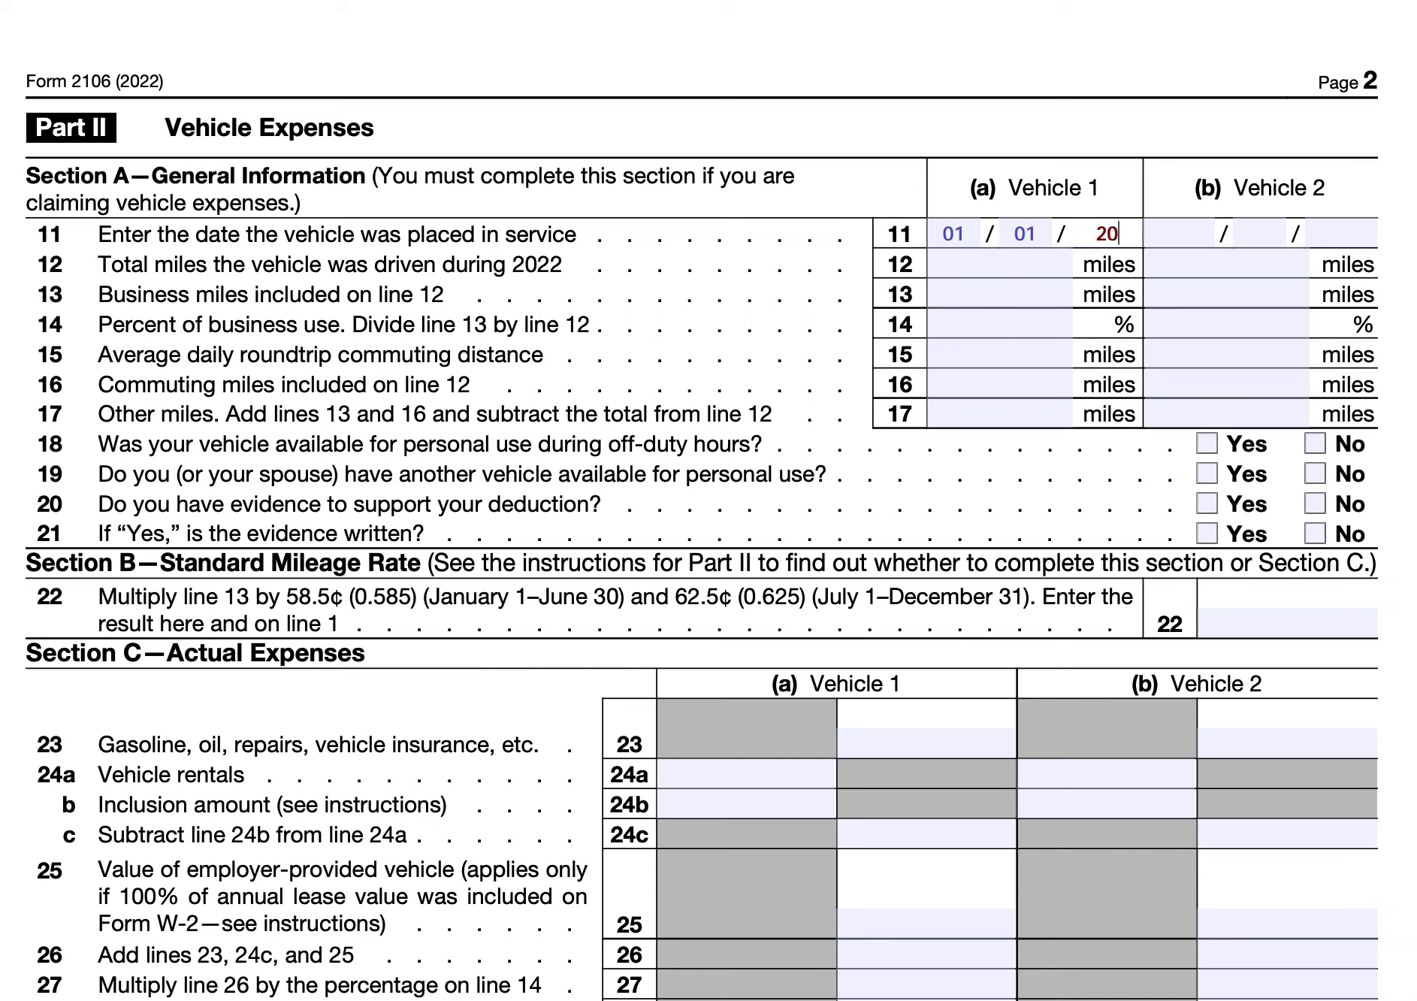
type("22")
For Vehicle 1, enter 20000 total miles on line 12, 10000 business miles on line 13 and 50% business use on line 14.
left_click(976, 265)
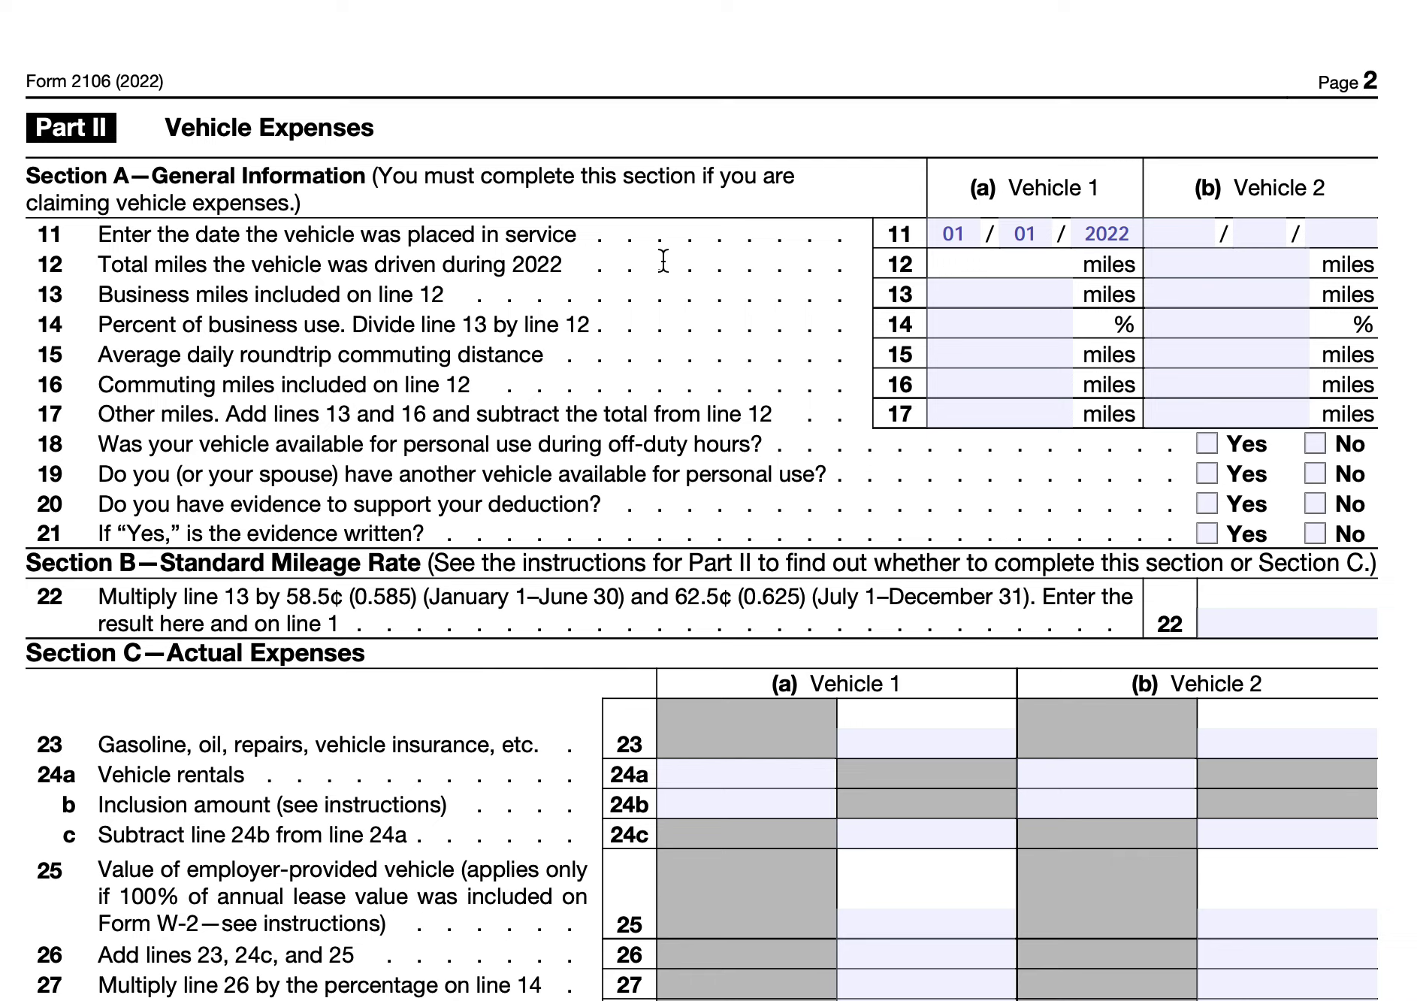
type("20000")
left_click(1038, 293)
type("10")
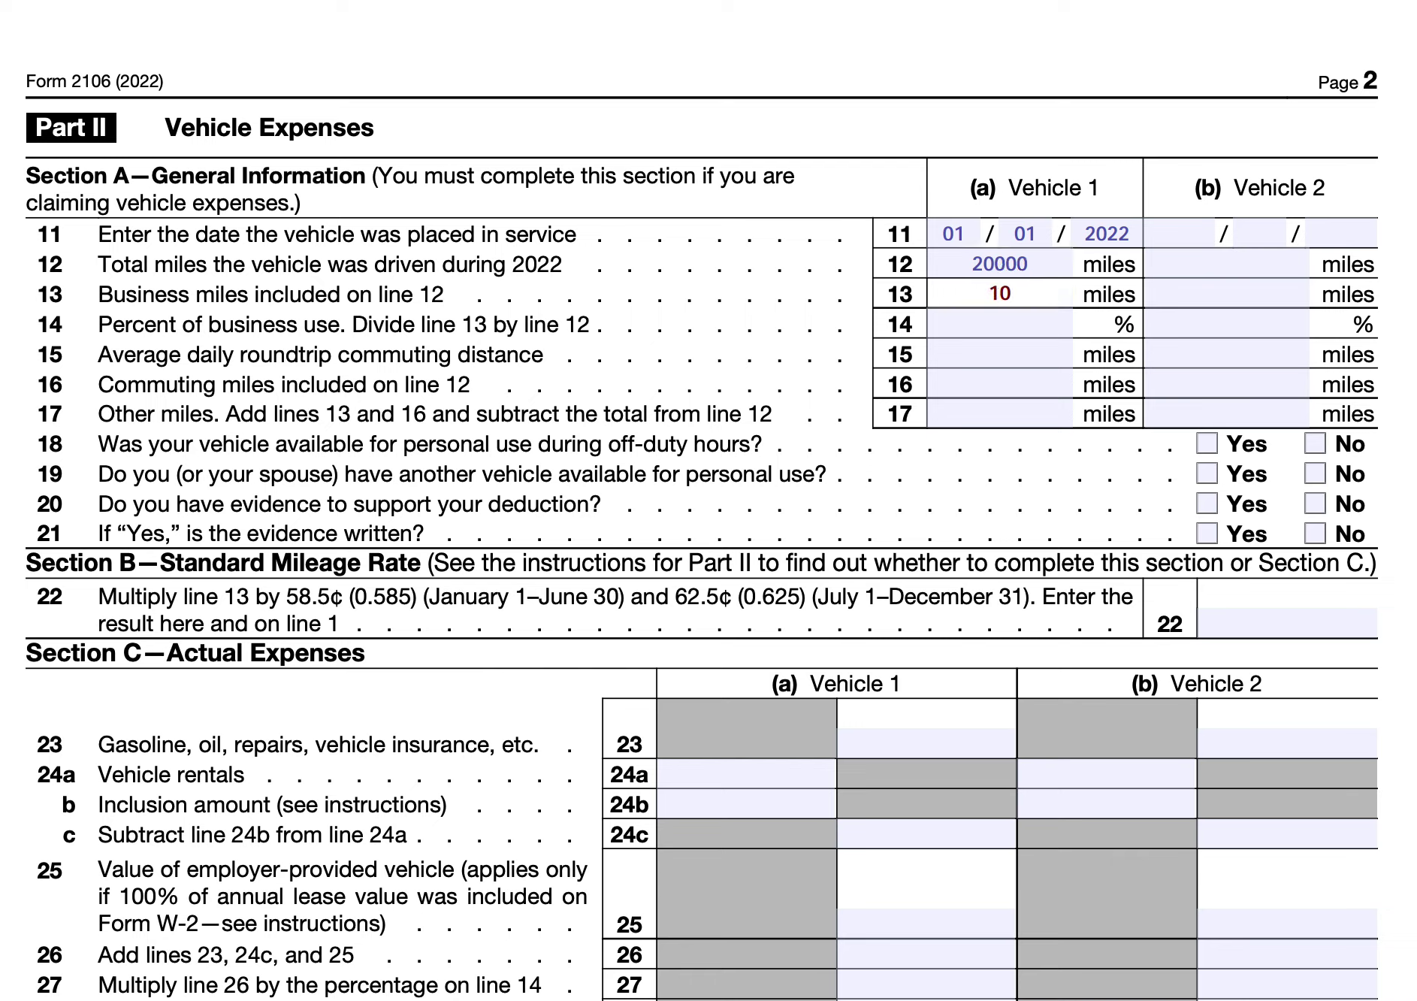
type("000")
left_click(1016, 331)
type("50")
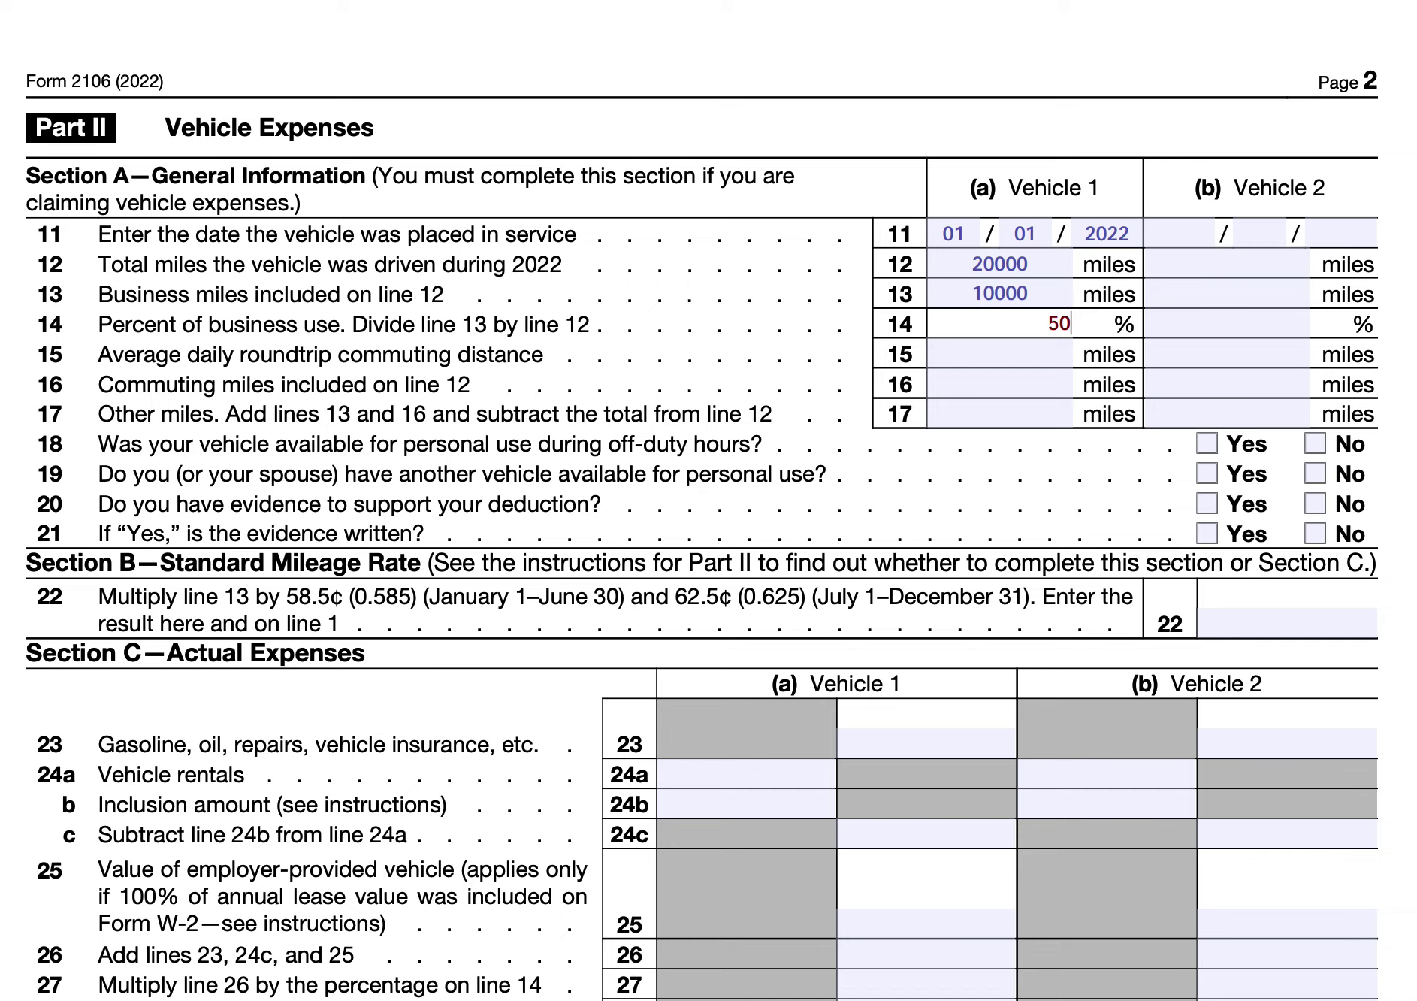
For Vehicle 1, enter 0 for the commuting distance and commuting miles on lines 15 and 16, and 10000 other miles on line 17.
scroll(1179, 216, "down", 1)
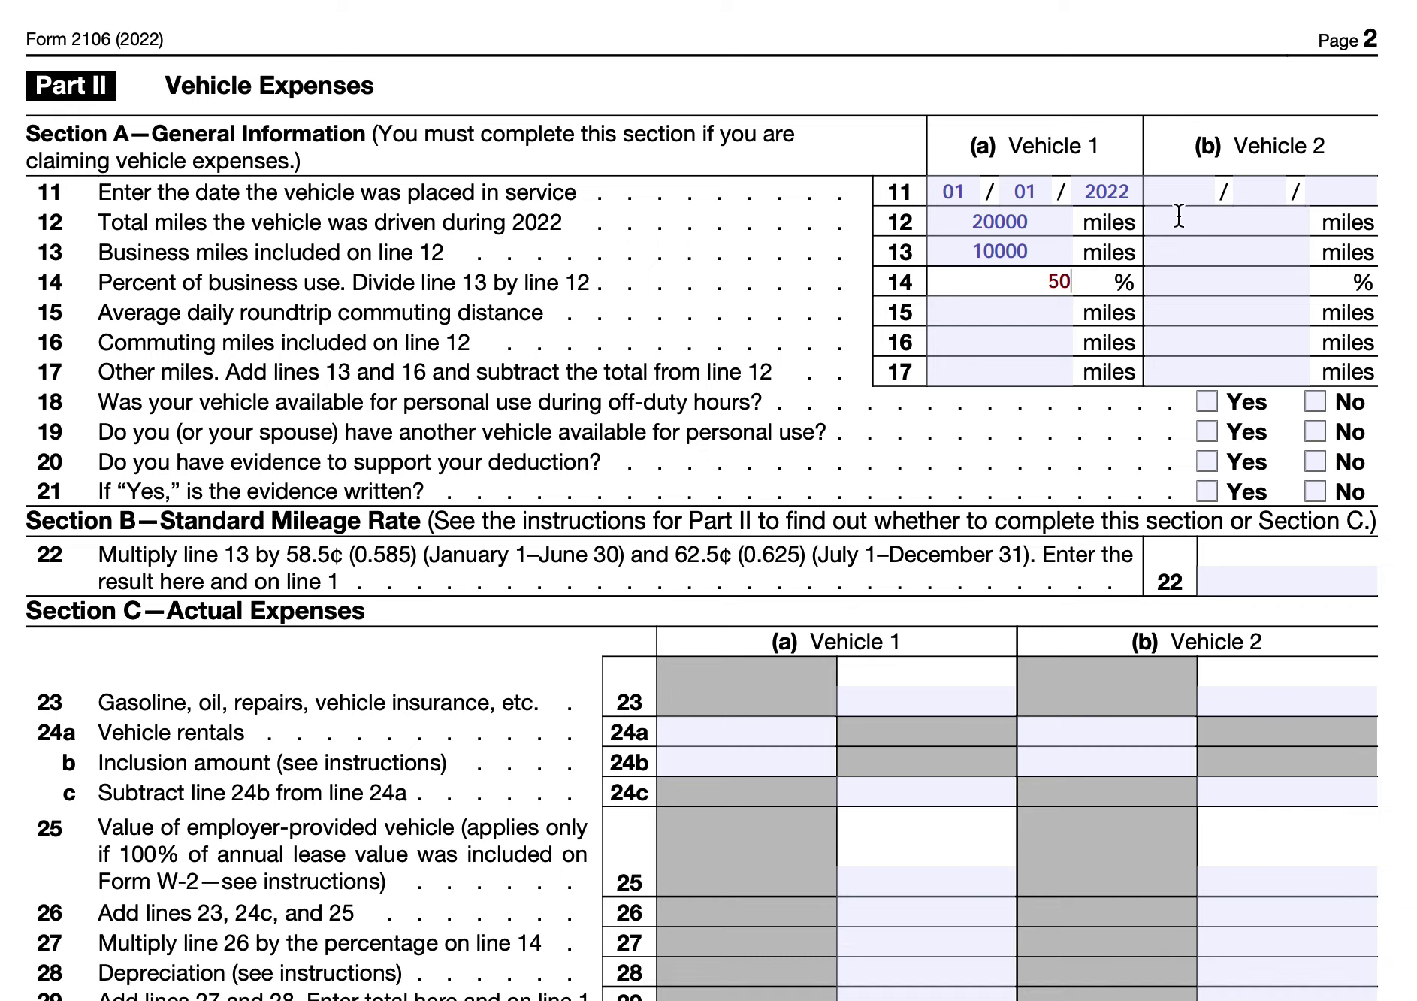
left_click(1060, 314)
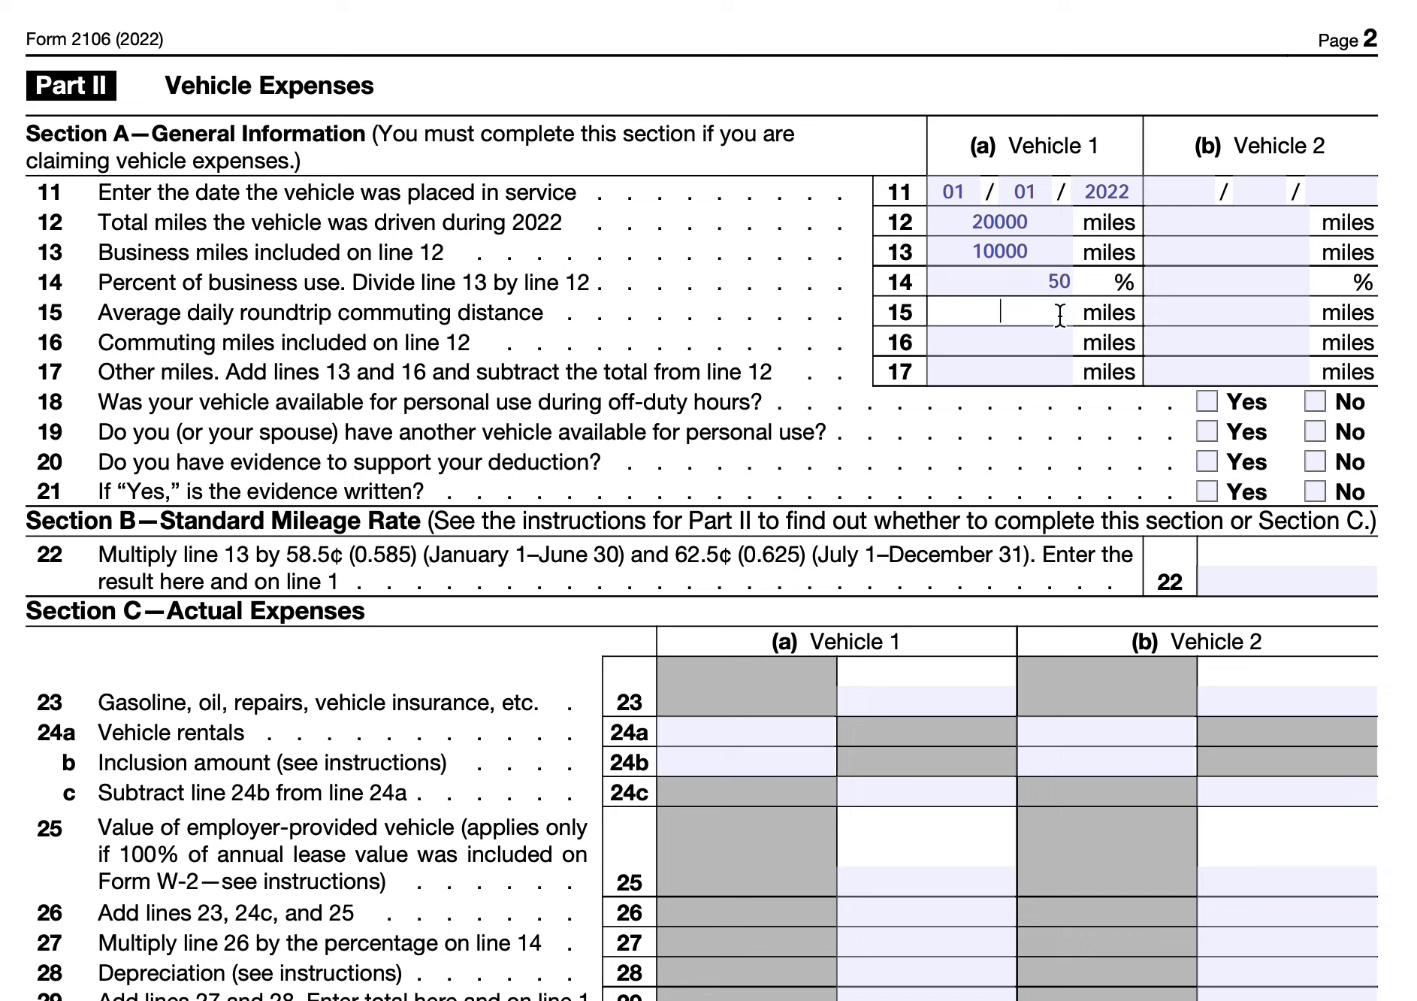
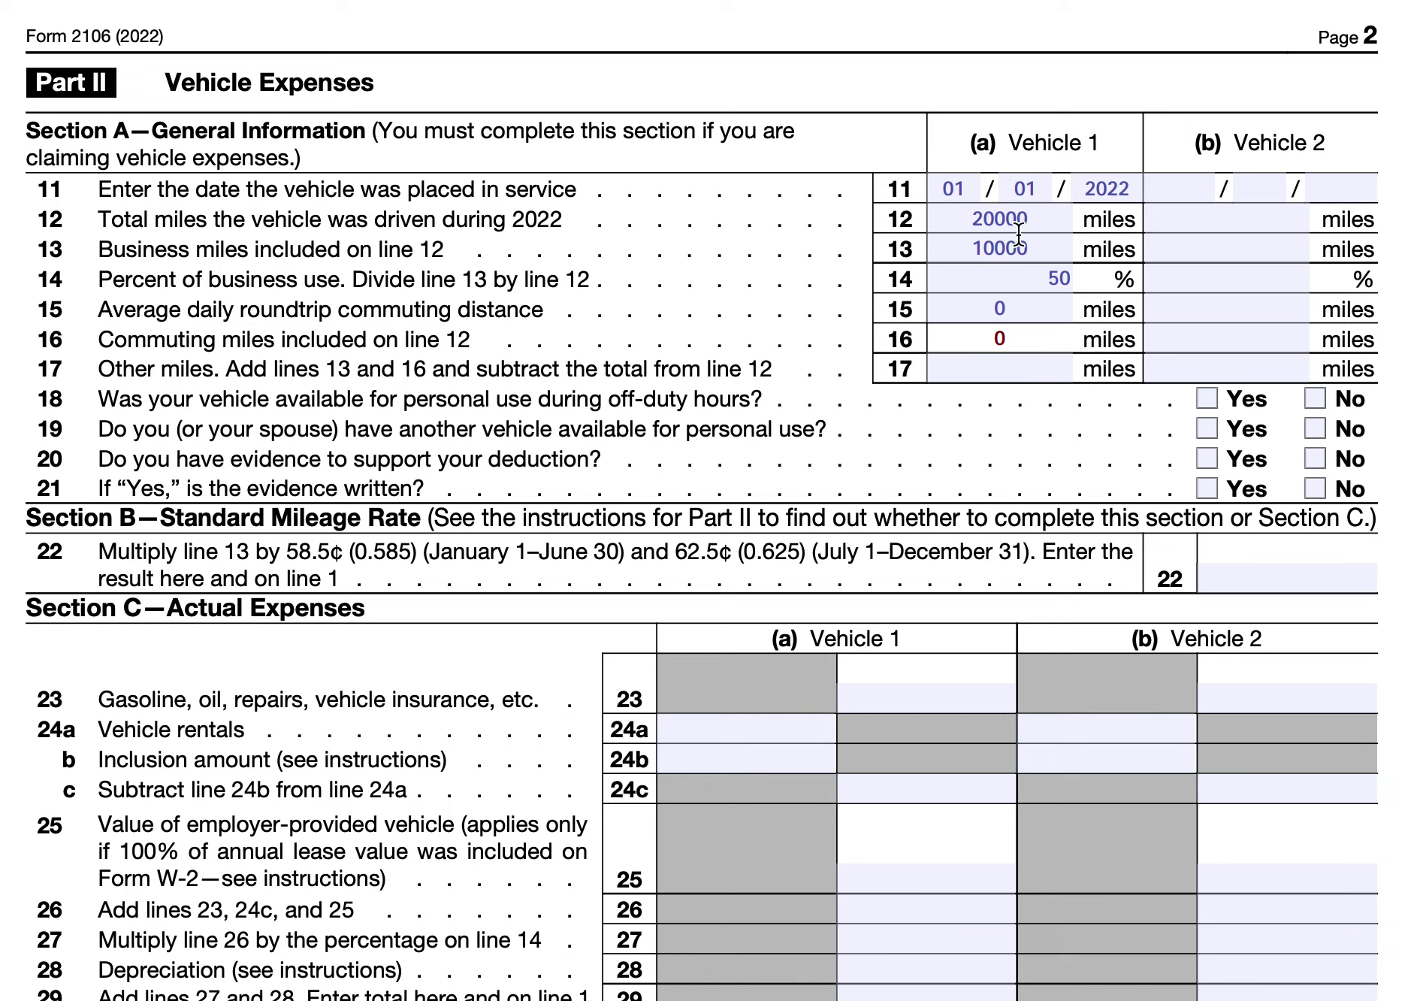
left_click(1035, 376)
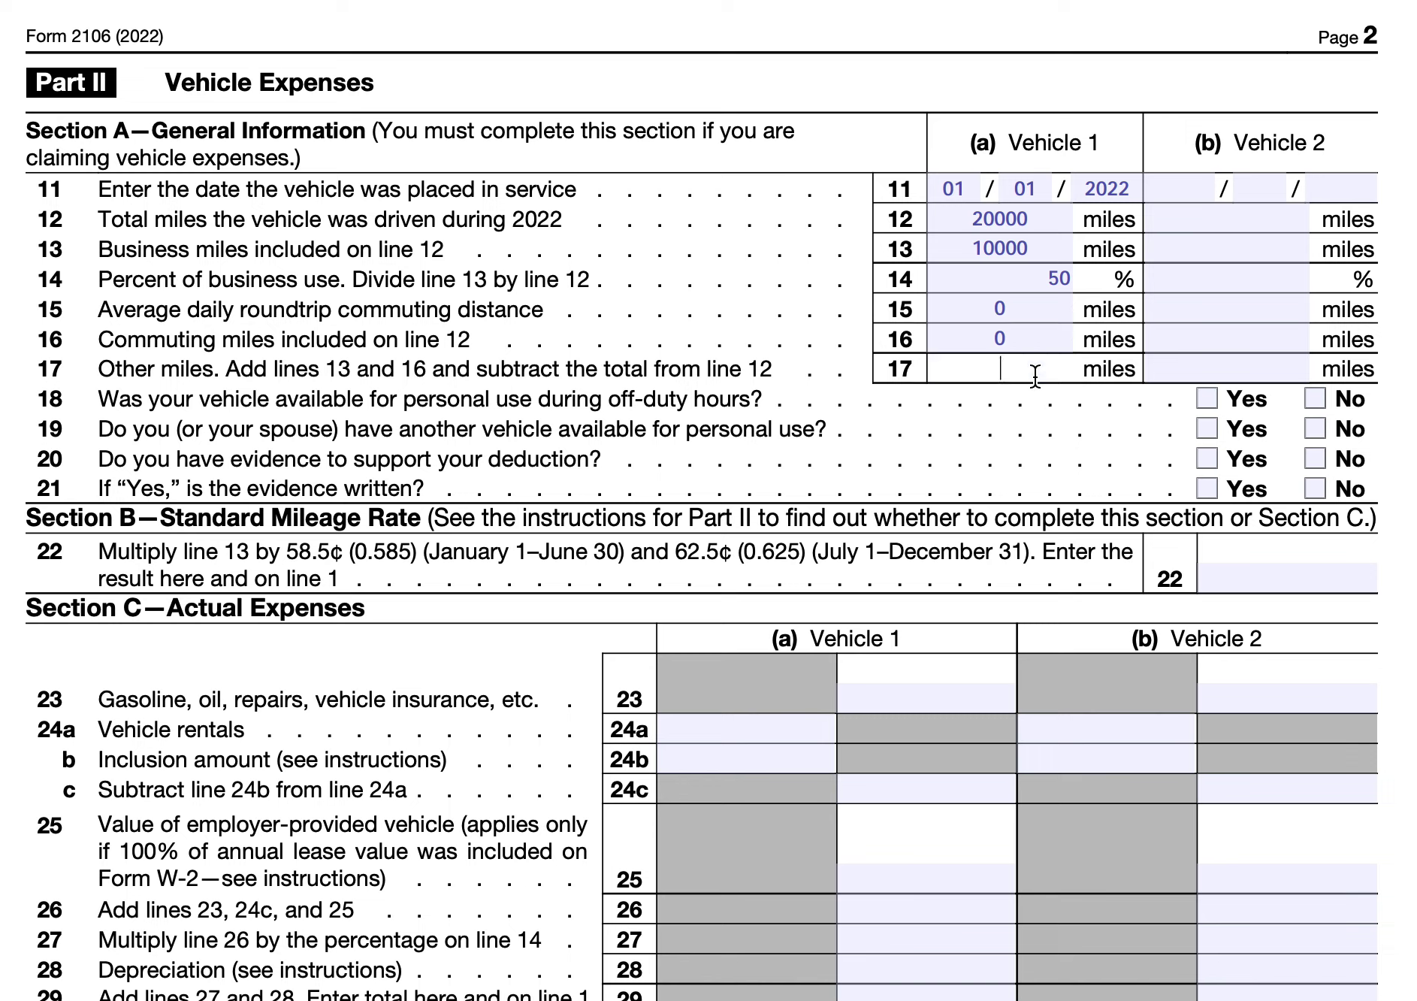
type("10000")
Answer Yes on line 18, No on line 19, and Yes on lines 20 and 21 of the vehicle questions.
left_click(1208, 399)
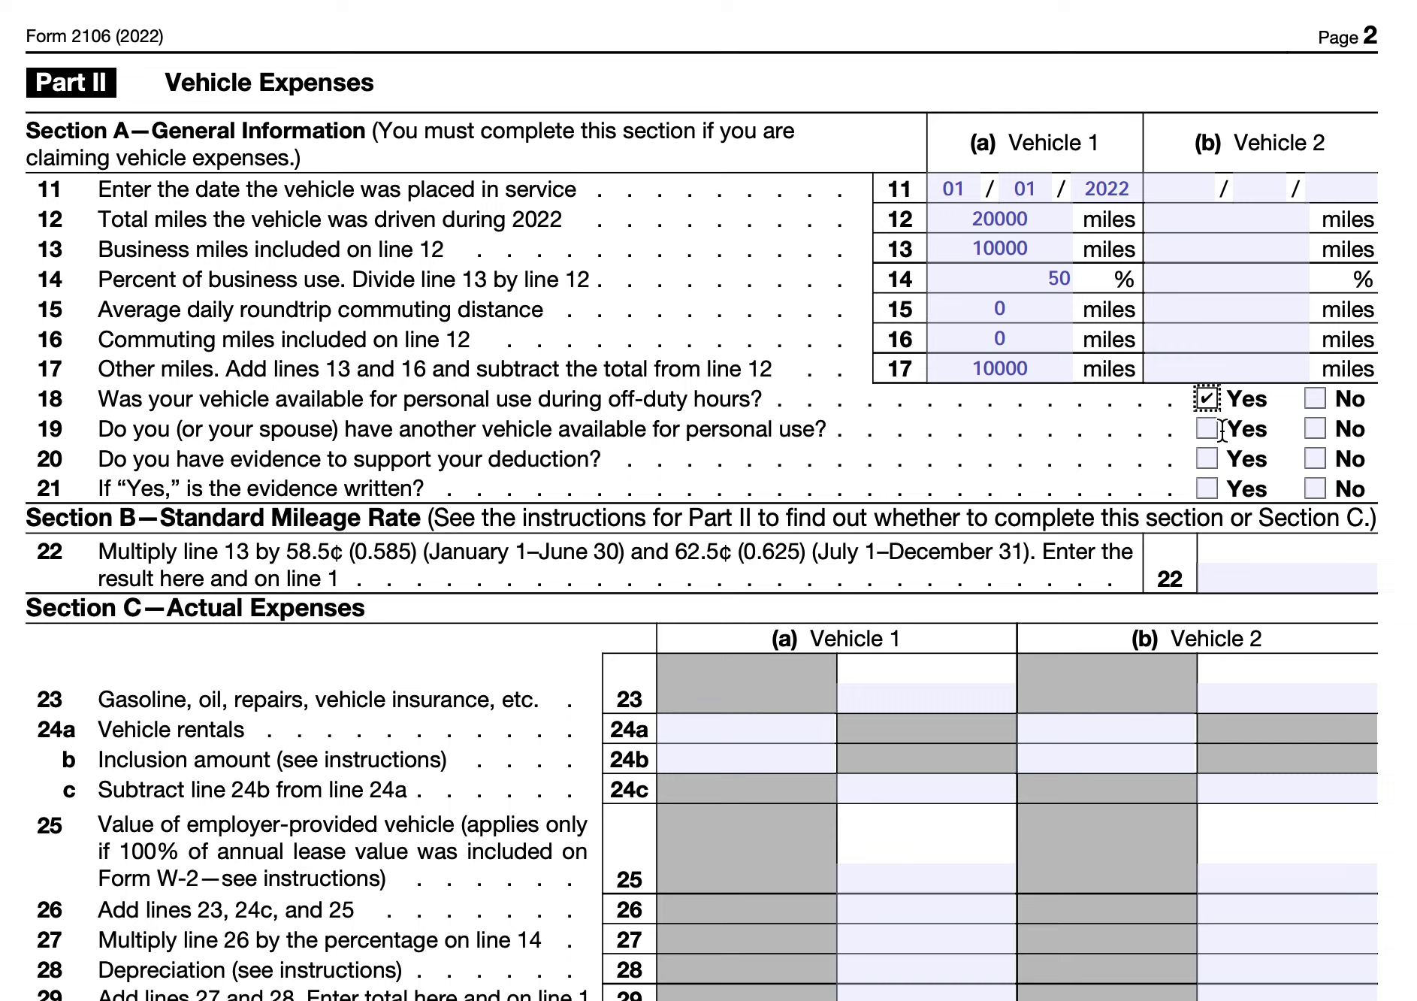
left_click(1315, 429)
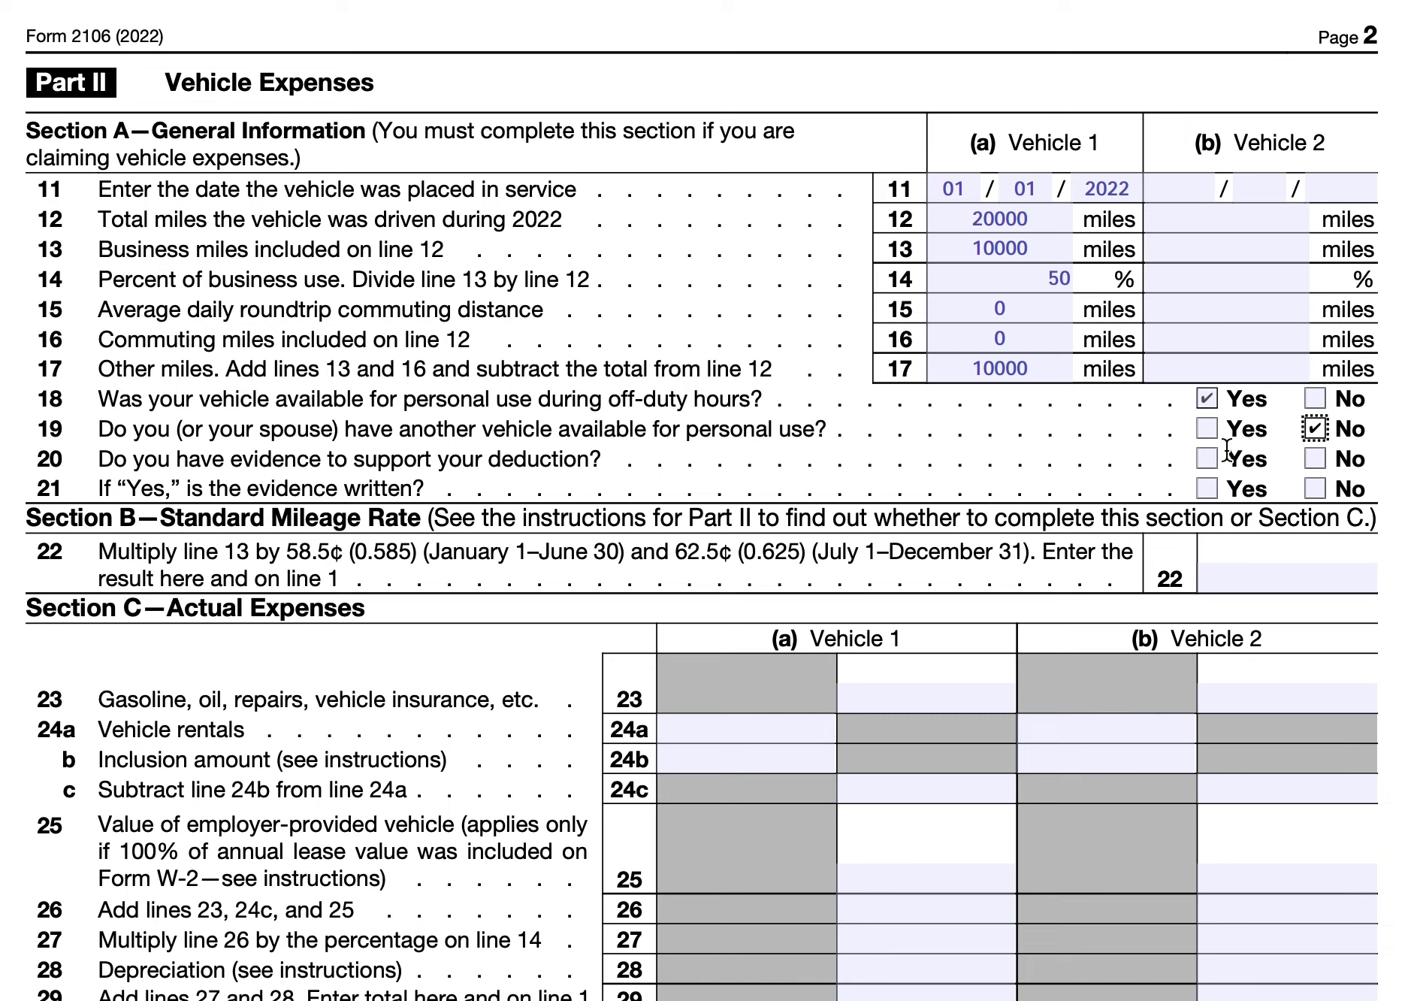
left_click(1205, 461)
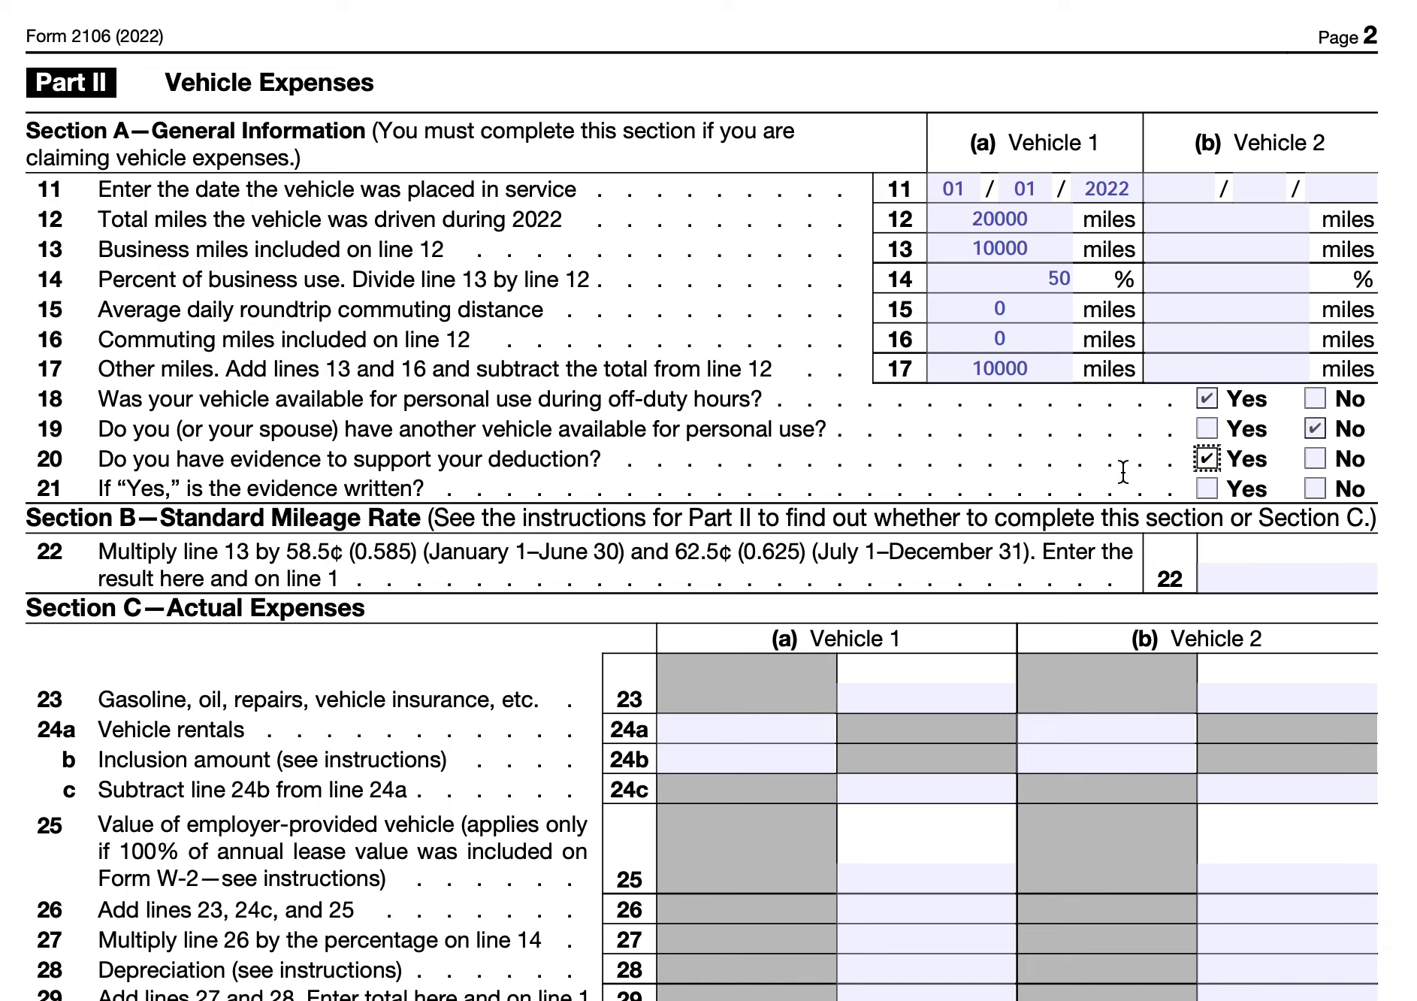
left_click(1209, 487)
scroll(1232, 463, "up", 1)
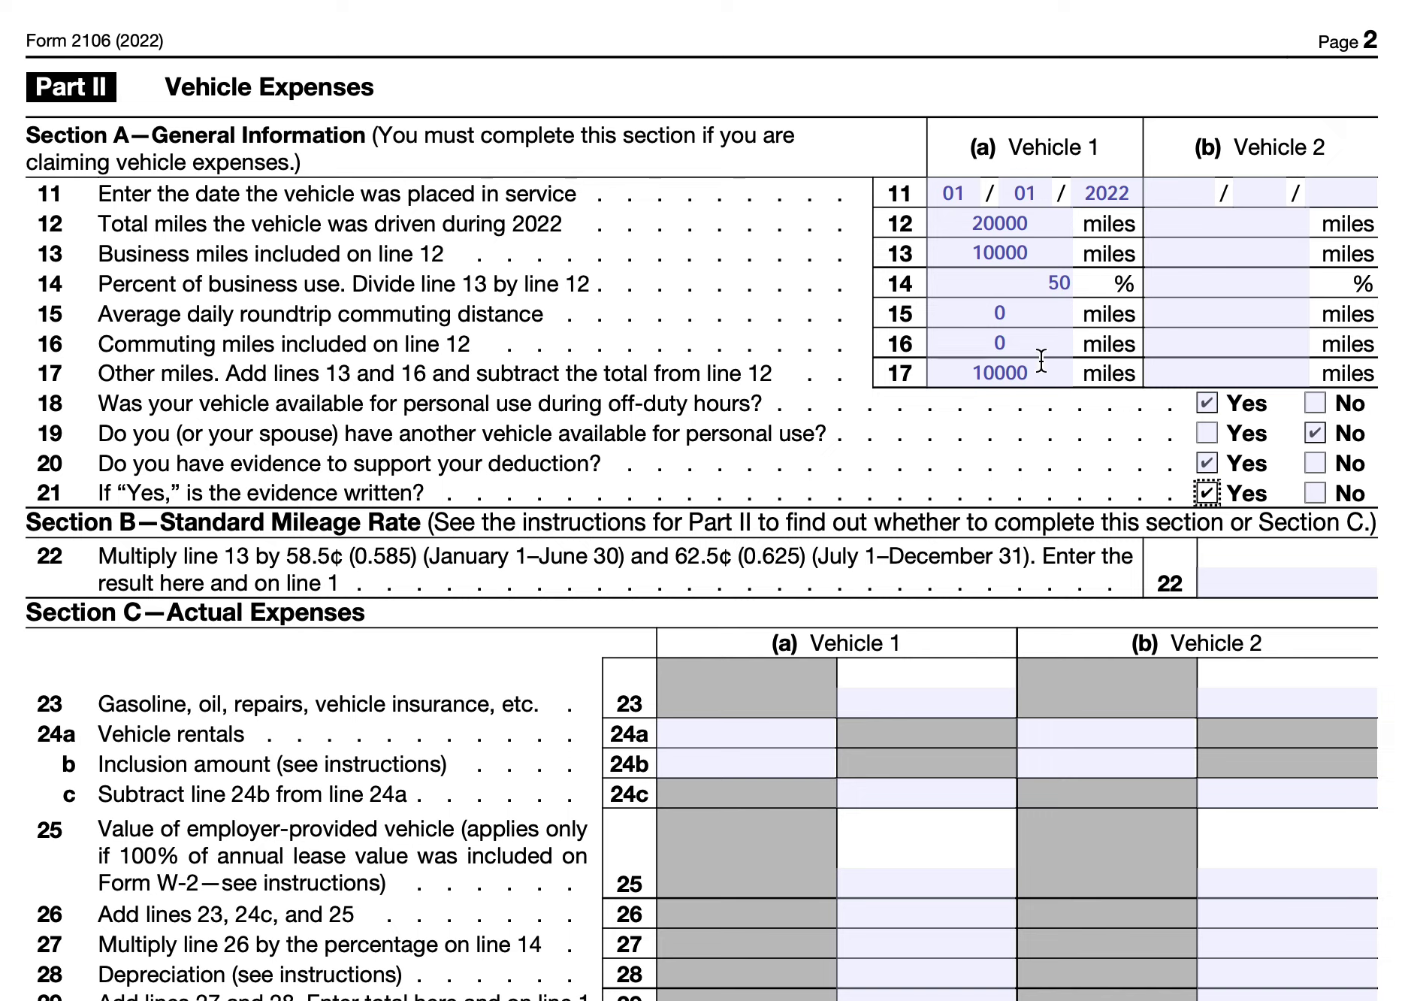
Enter 6050 as the standard mileage rate result on line 22 of Section B.
left_click(1254, 578)
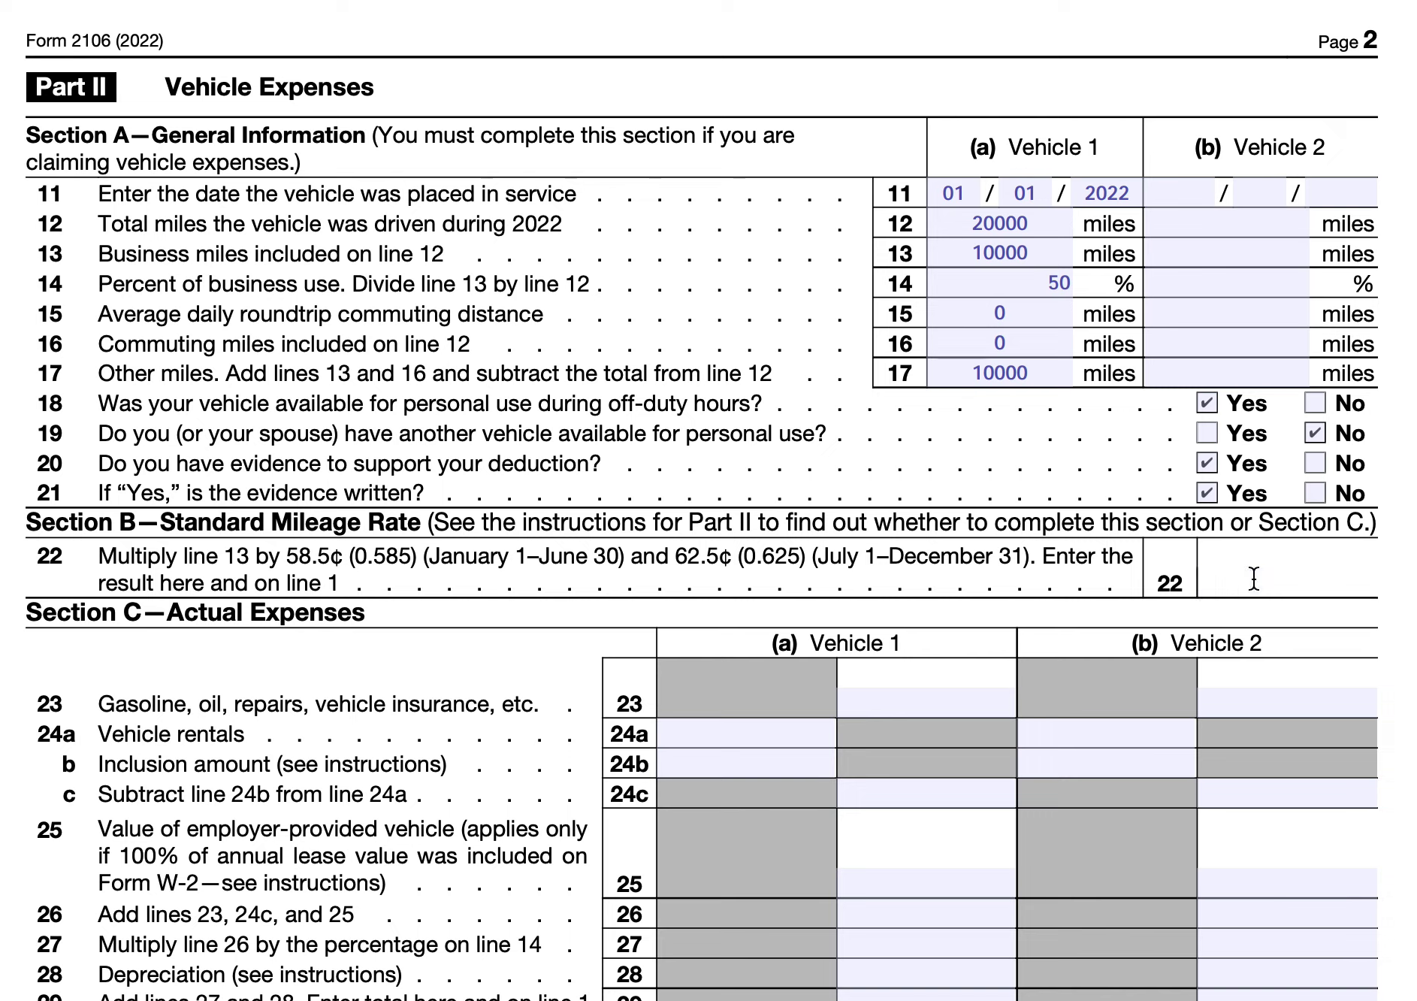
type("6050")
double_click(1353, 583)
key("BackSpace")
type("6050")
Enter 2000 for Vehicle 1's gasoline, oil, repairs and insurance on line 23, leaving lines 24c and 25 blank.
scroll(911, 565, "down", 1)
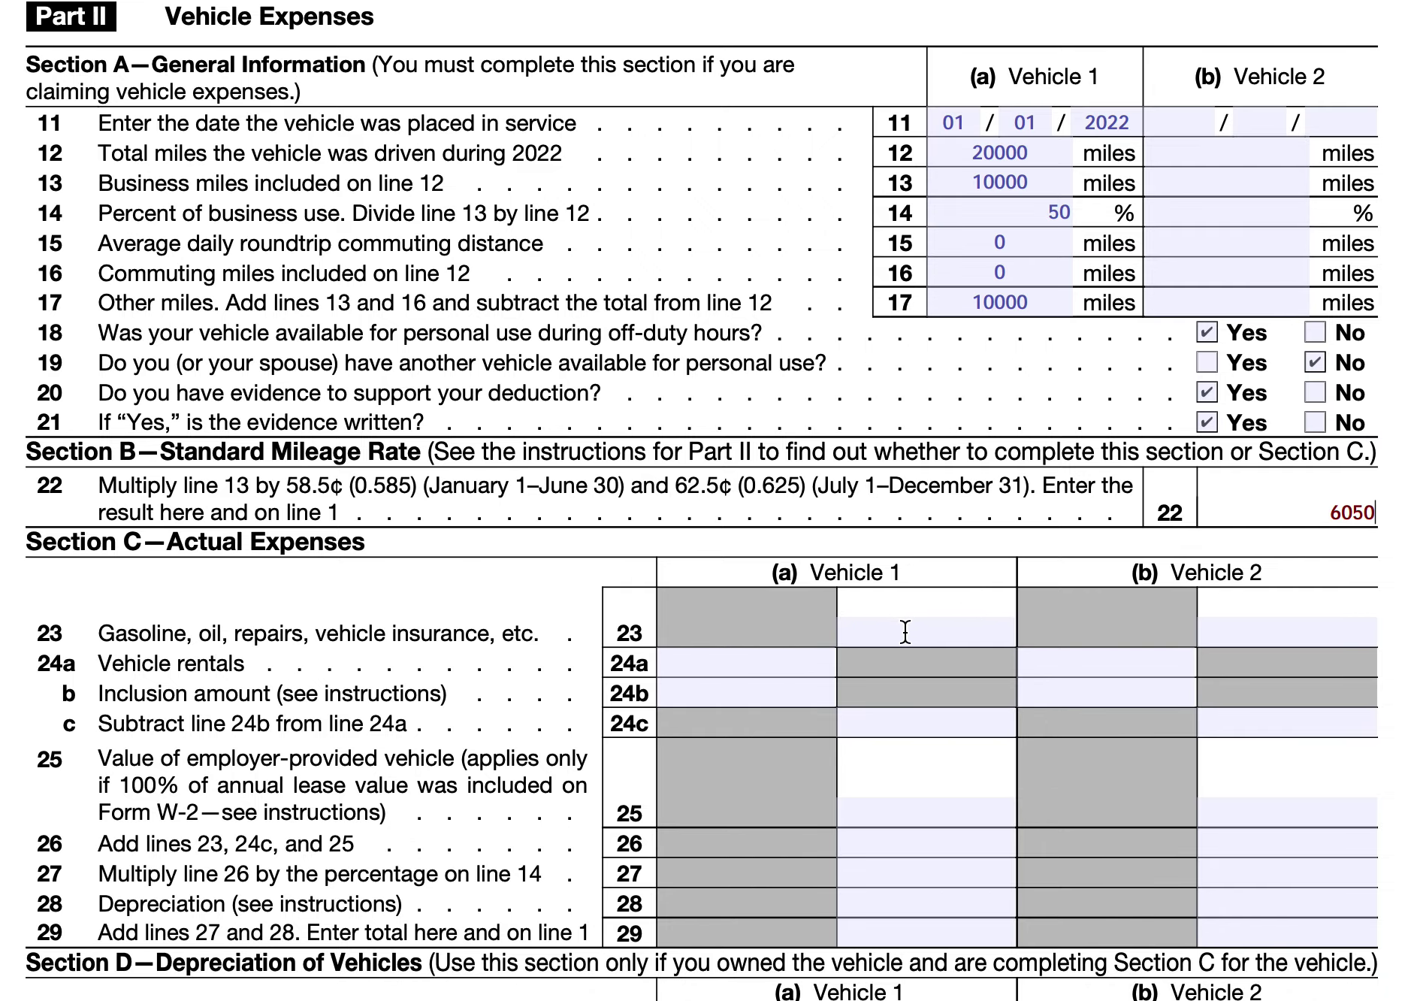
left_click(926, 621)
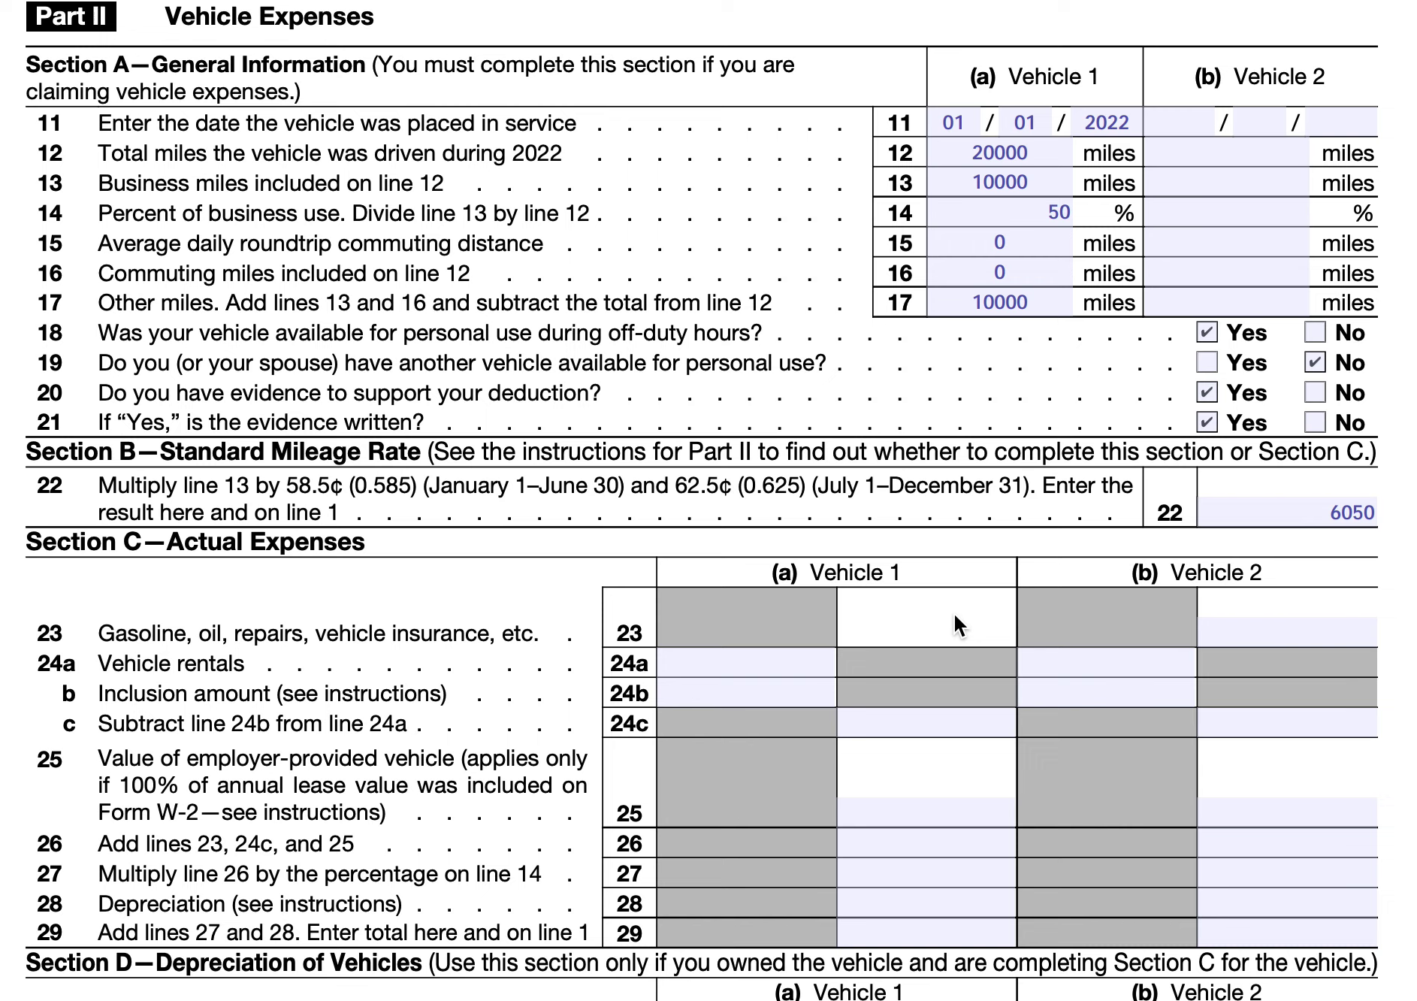
type("2000")
left_click(942, 718)
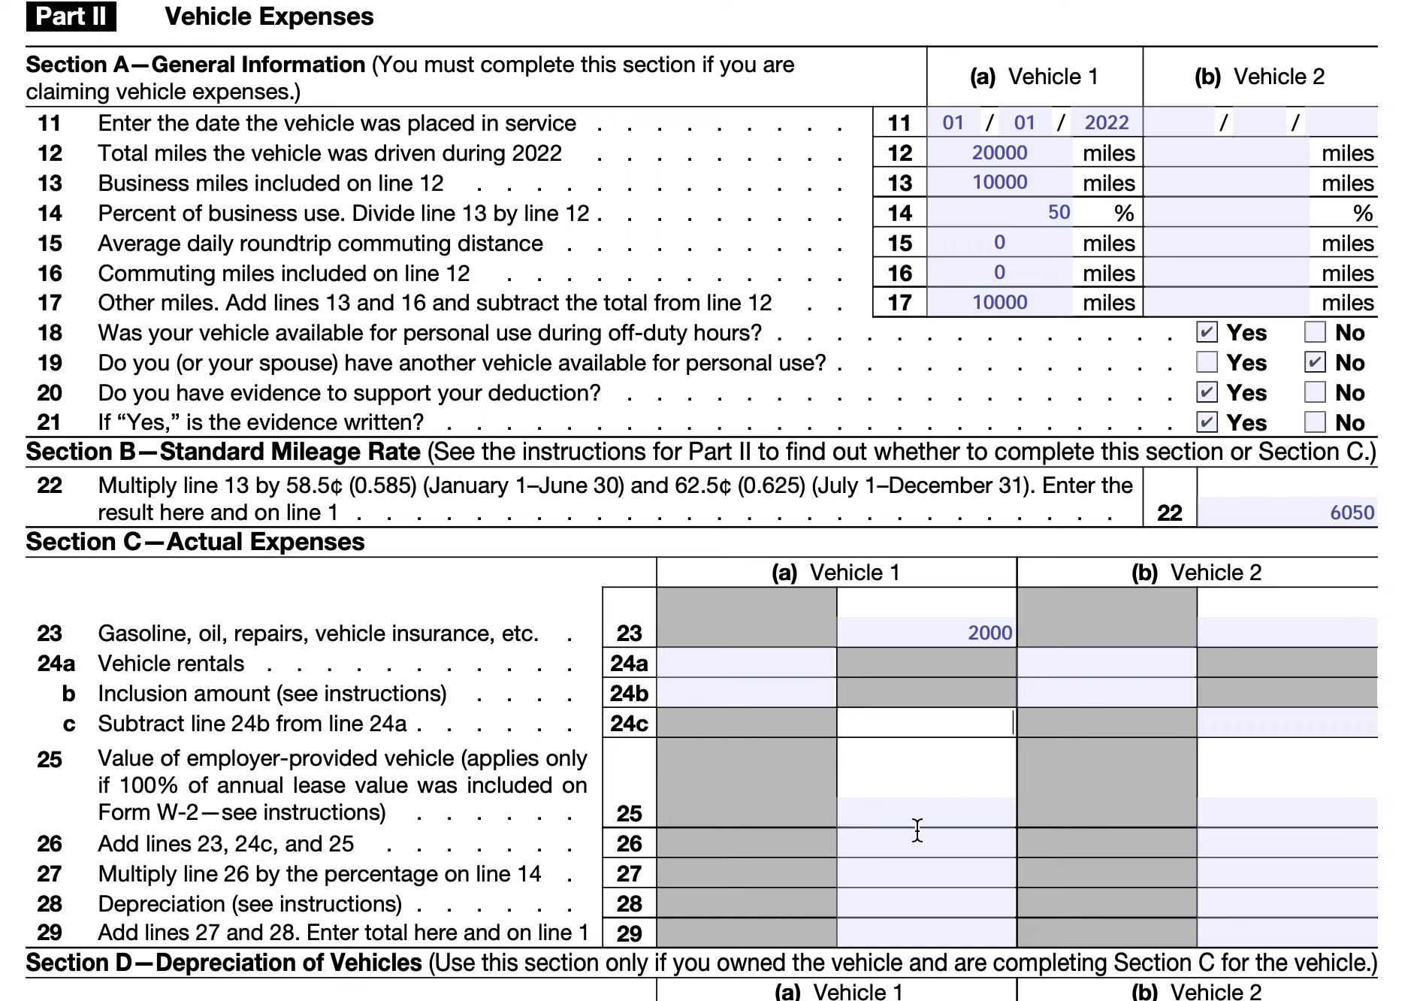
left_click(875, 816)
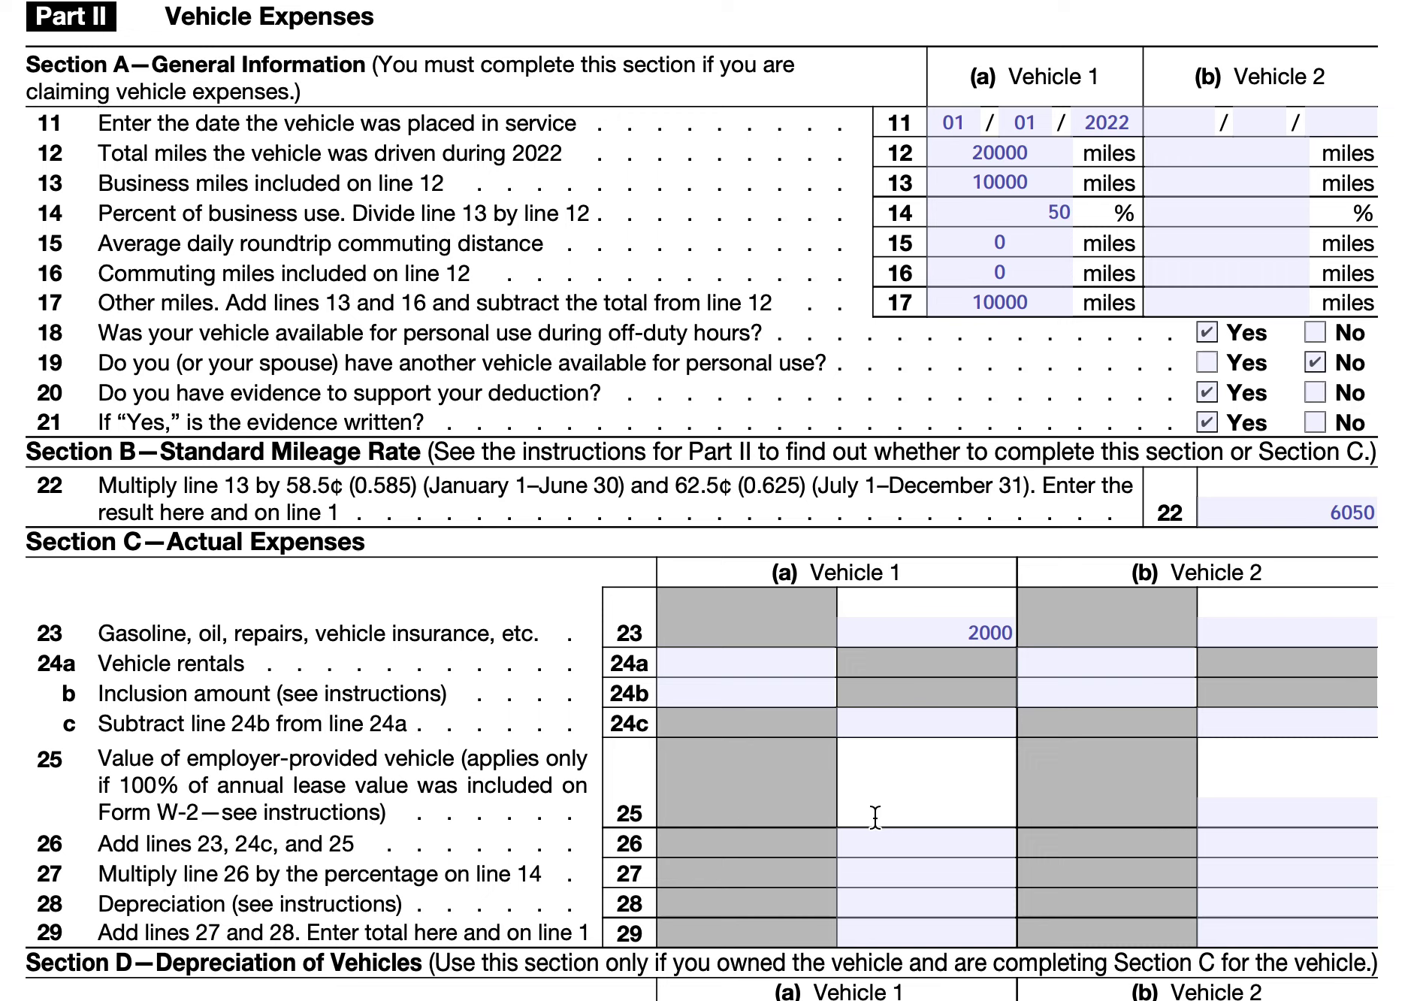
For Vehicle 1, enter 2000 as the expense sum on line 26 and 1000 as the business portion on line 27.
left_click(926, 840)
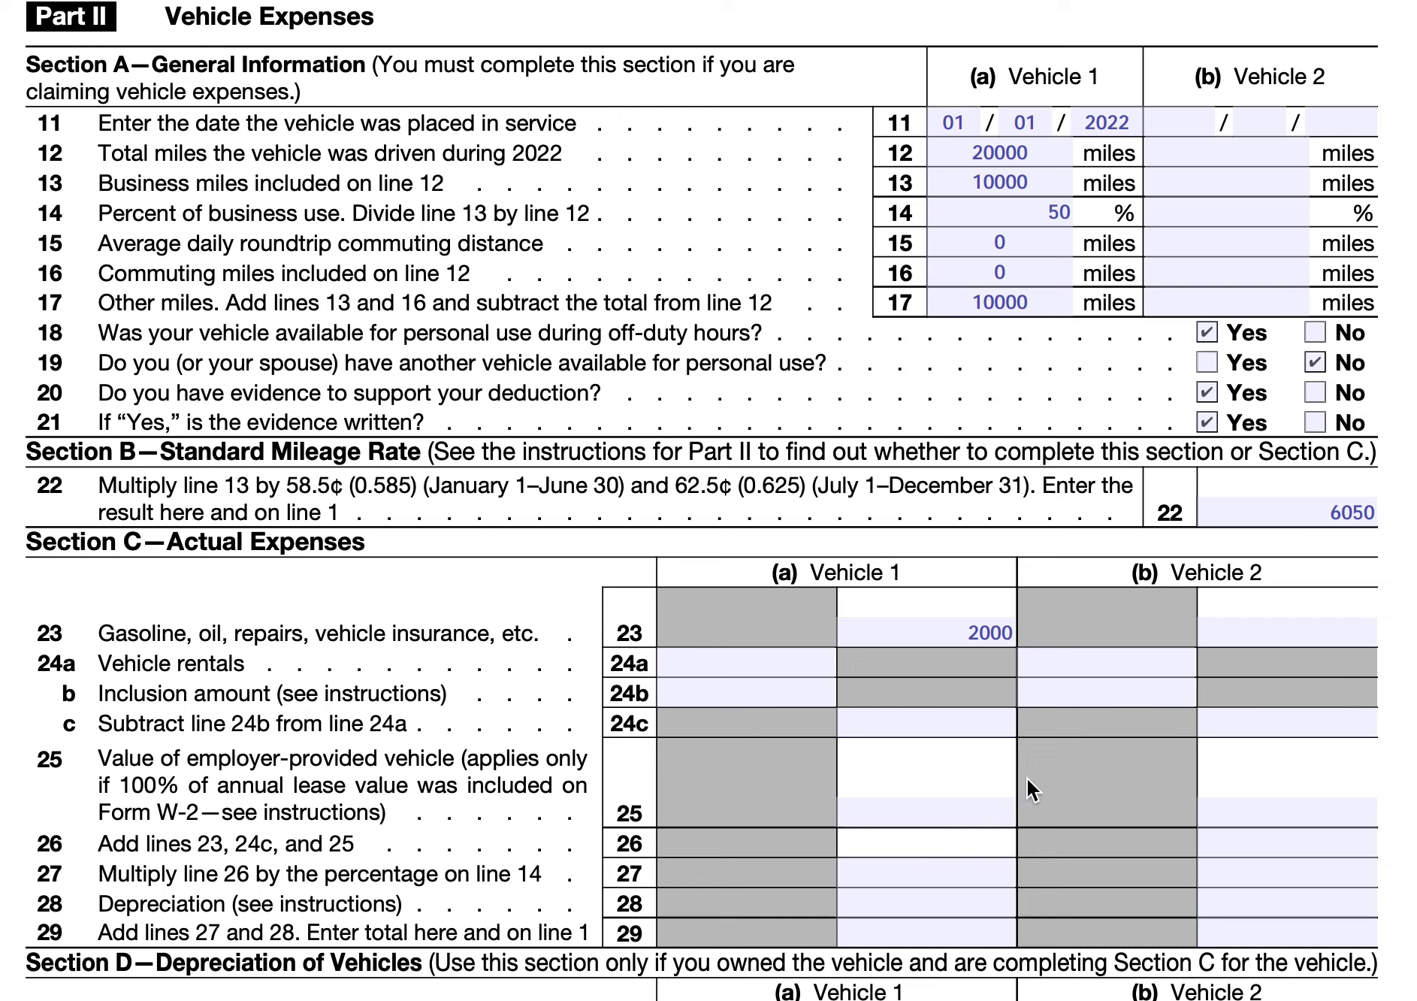
type("2000")
left_click(978, 838)
key("BackSpace")
type("1")
key("BackSpace")
type("2")
left_click(984, 870)
type("50")
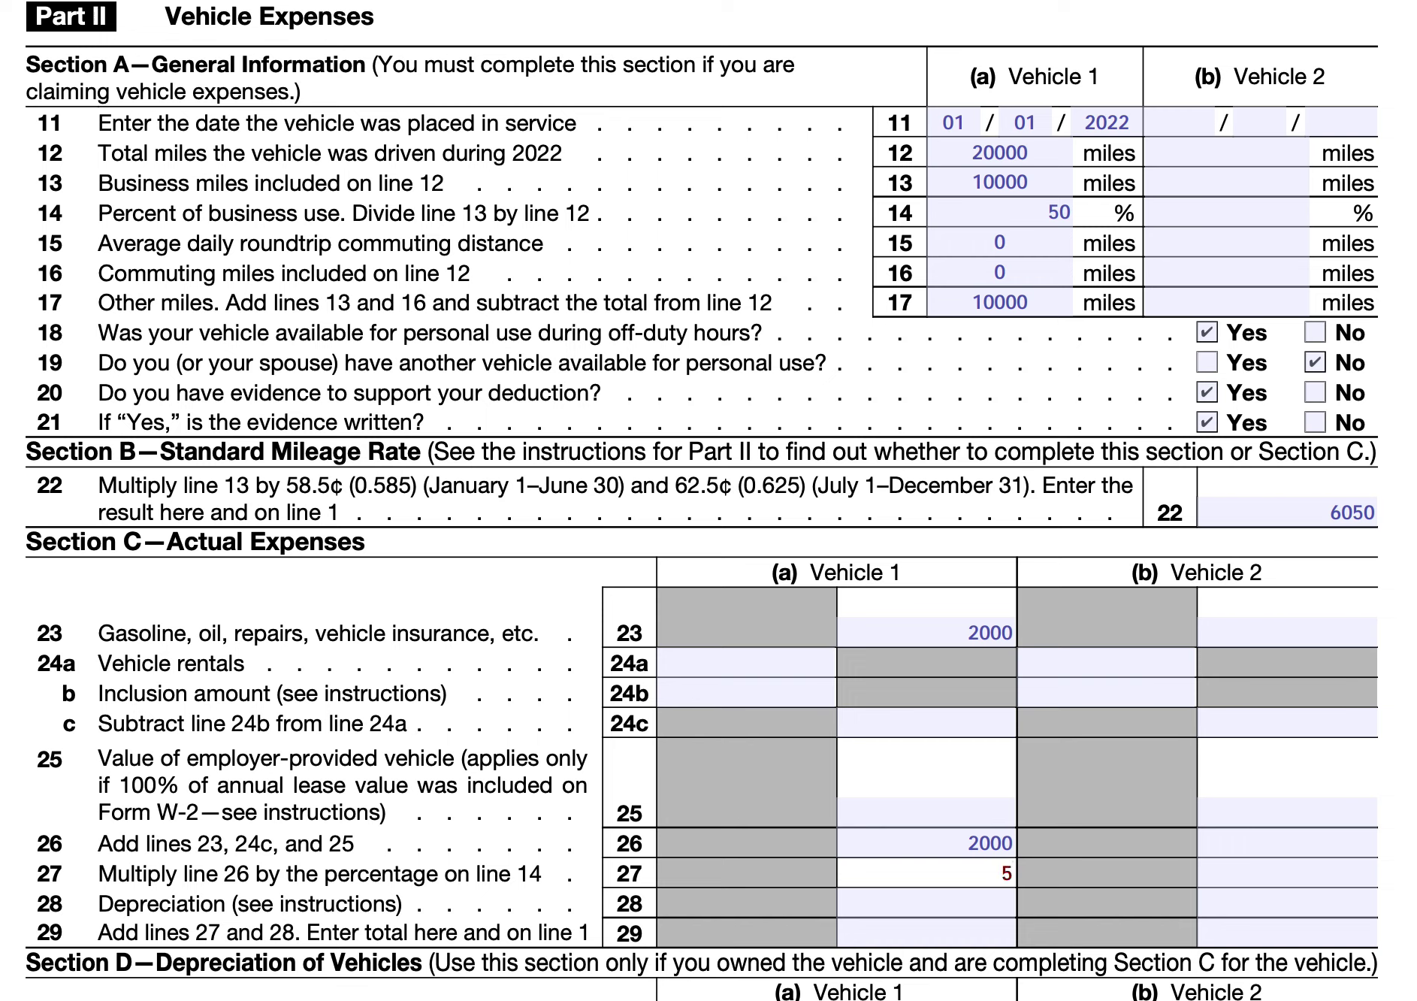
key("BackSpace")
key("BackSpace")
type("1000")
In Section D for Vehicle 1, enter 50000 on line 30, 15000 on line 32 and SL 10000 on line 33.
scroll(984, 908, "down", 7)
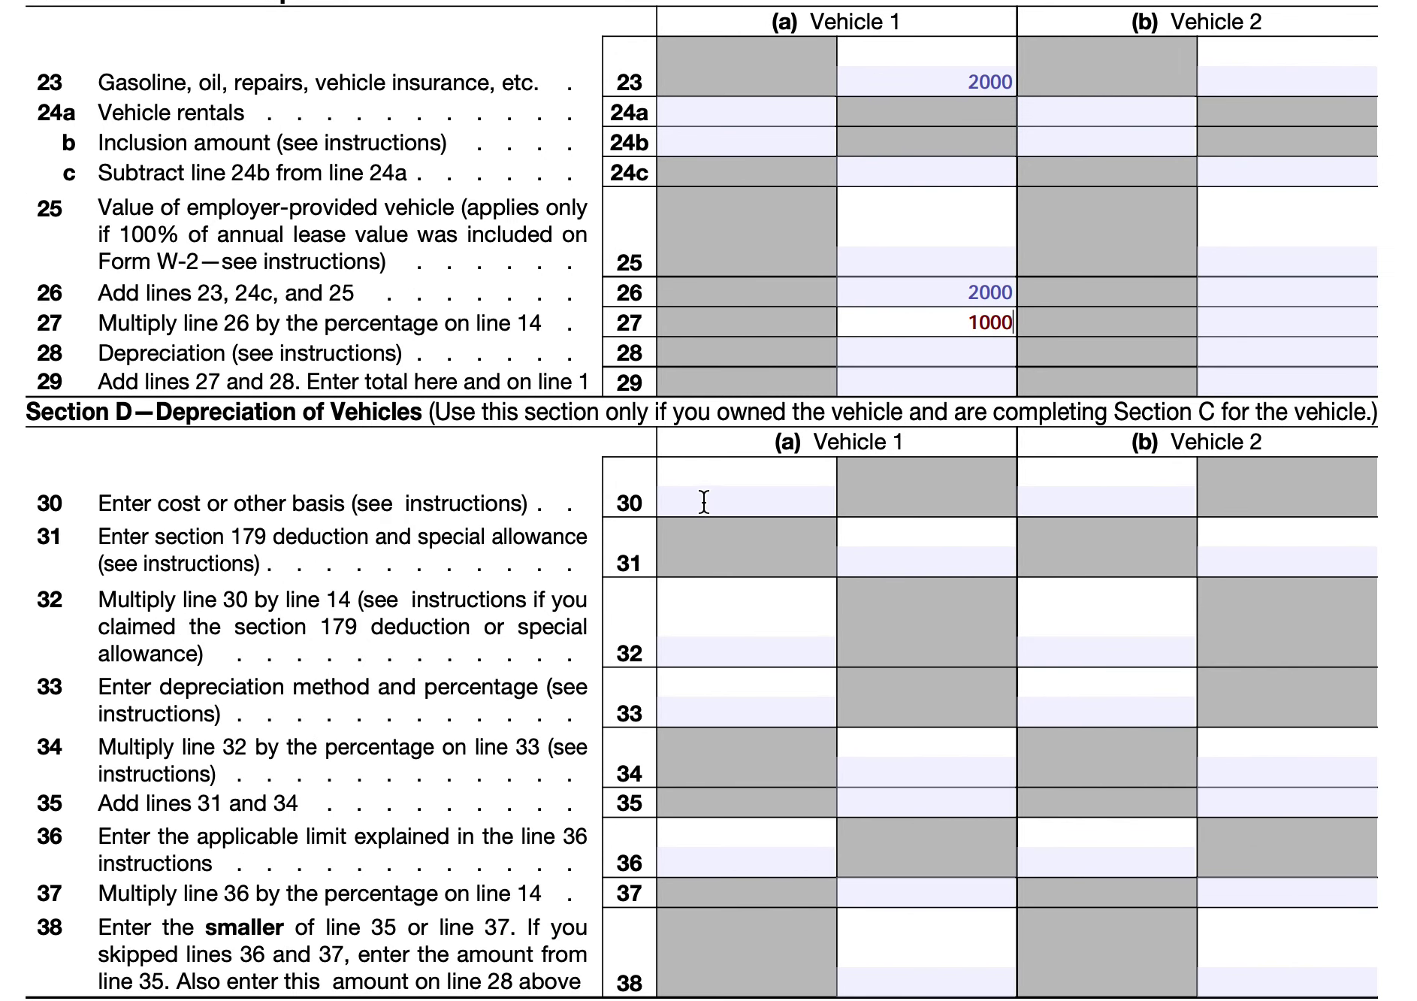
left_click(708, 501)
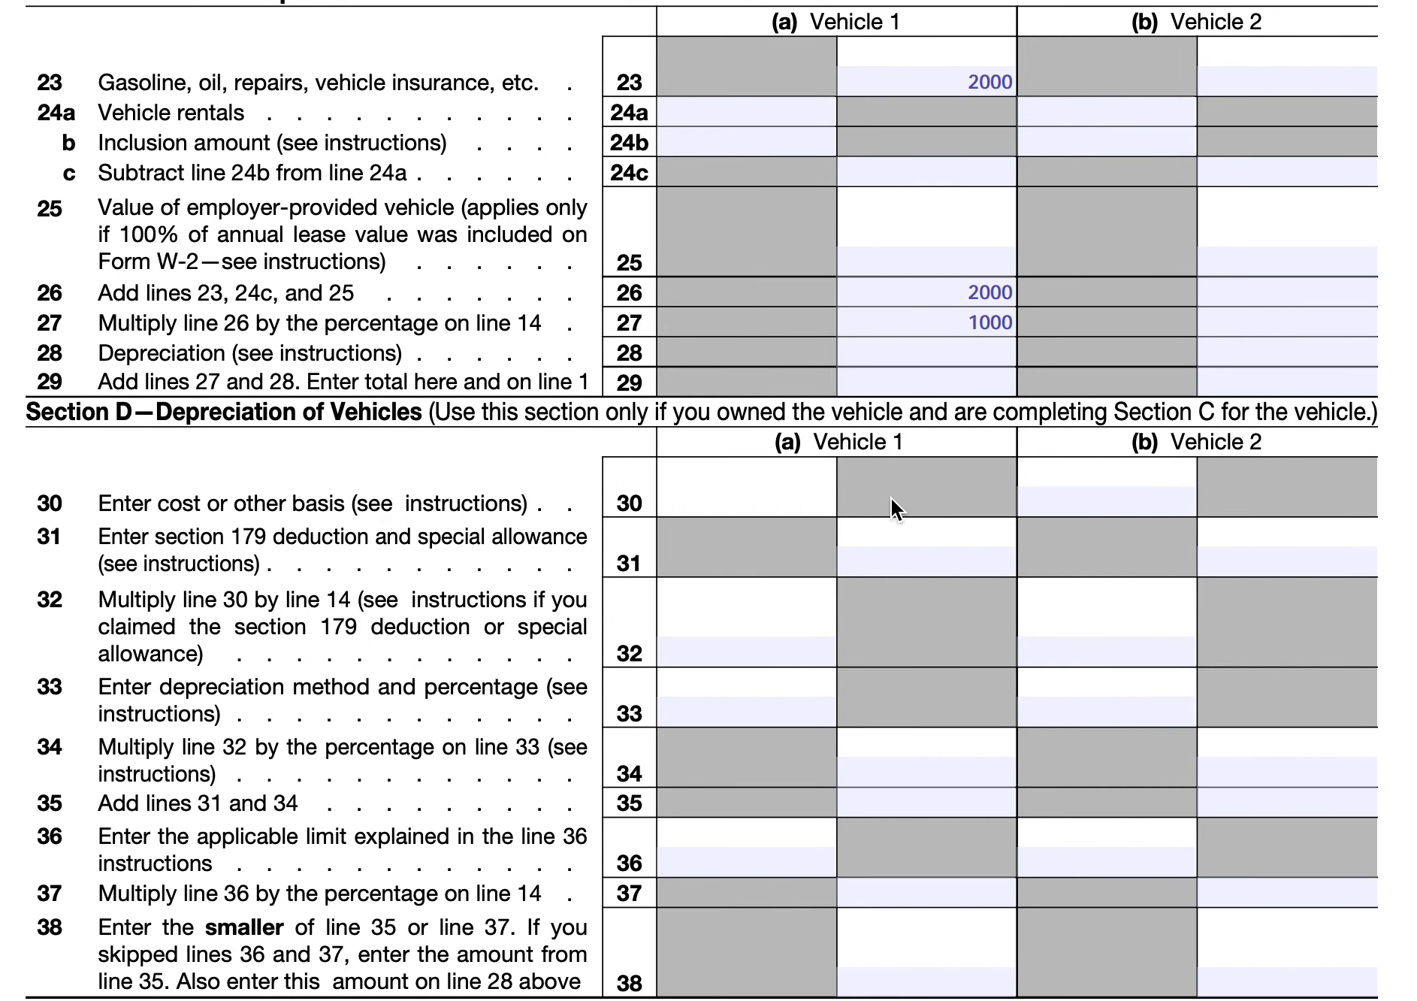
type("50000")
left_click(772, 656)
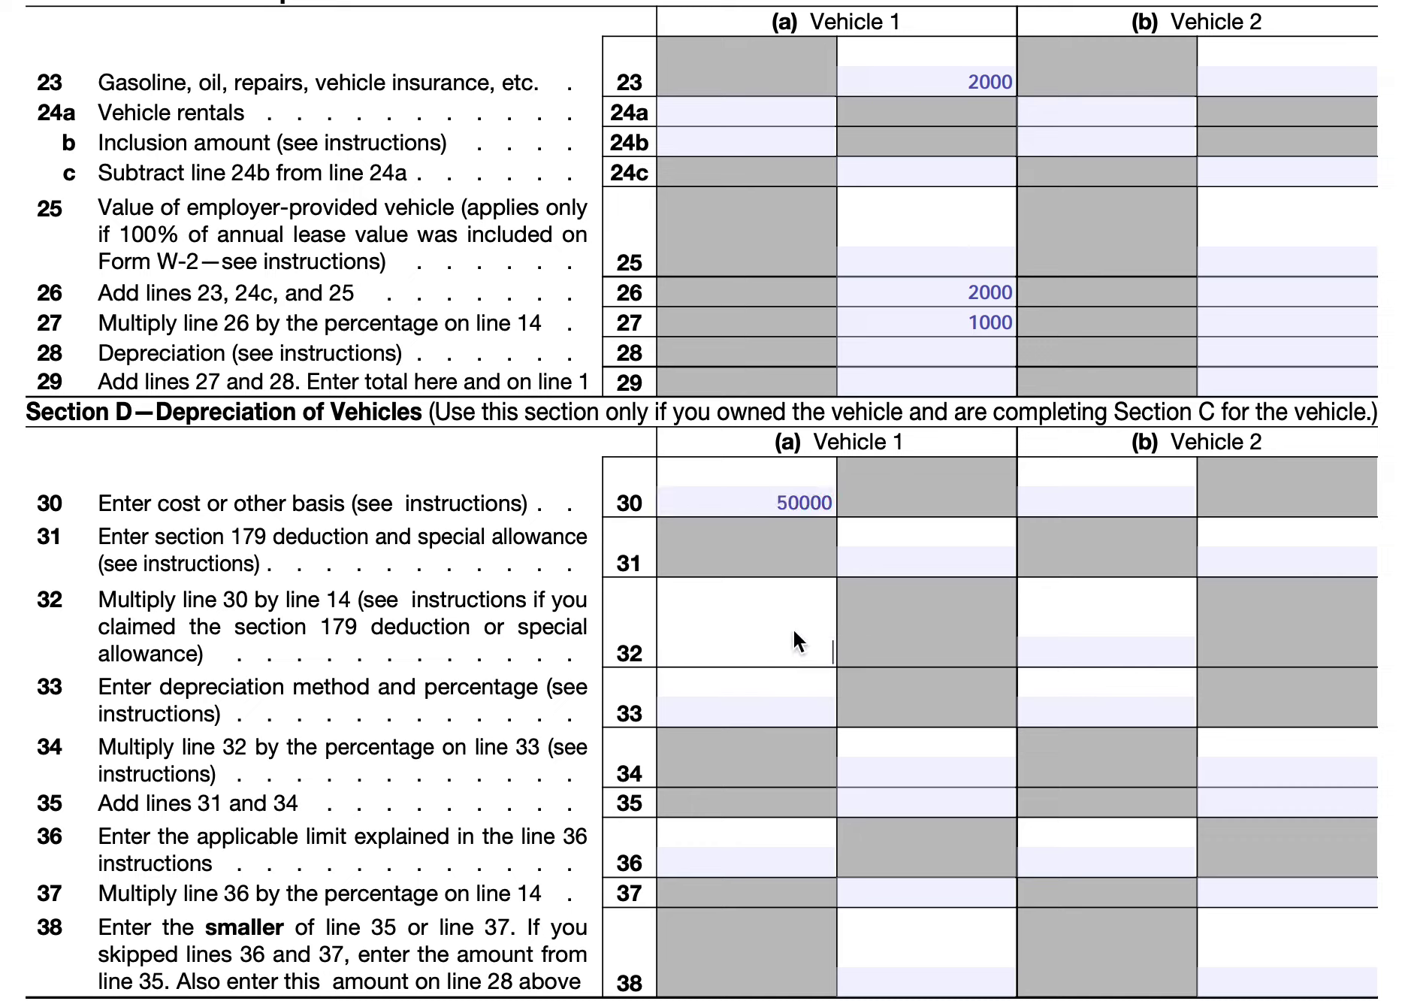
type("15000")
left_click(797, 655)
left_click(765, 704)
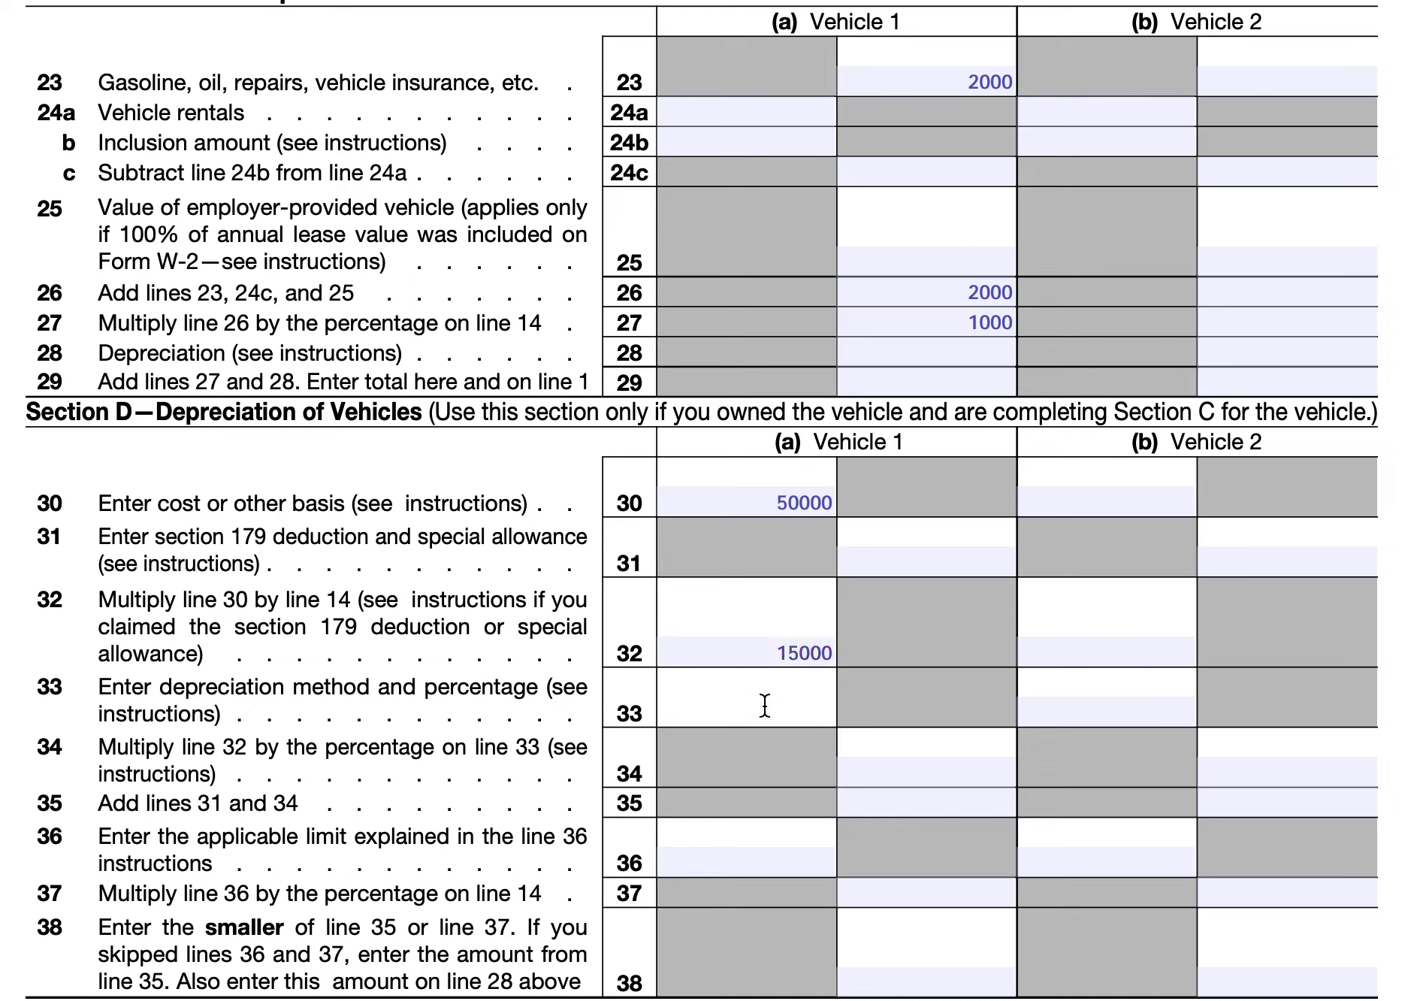
type("SL 10000")
Correct Vehicle 1's depreciable business basis on line 32 to 25000.
left_click(787, 652)
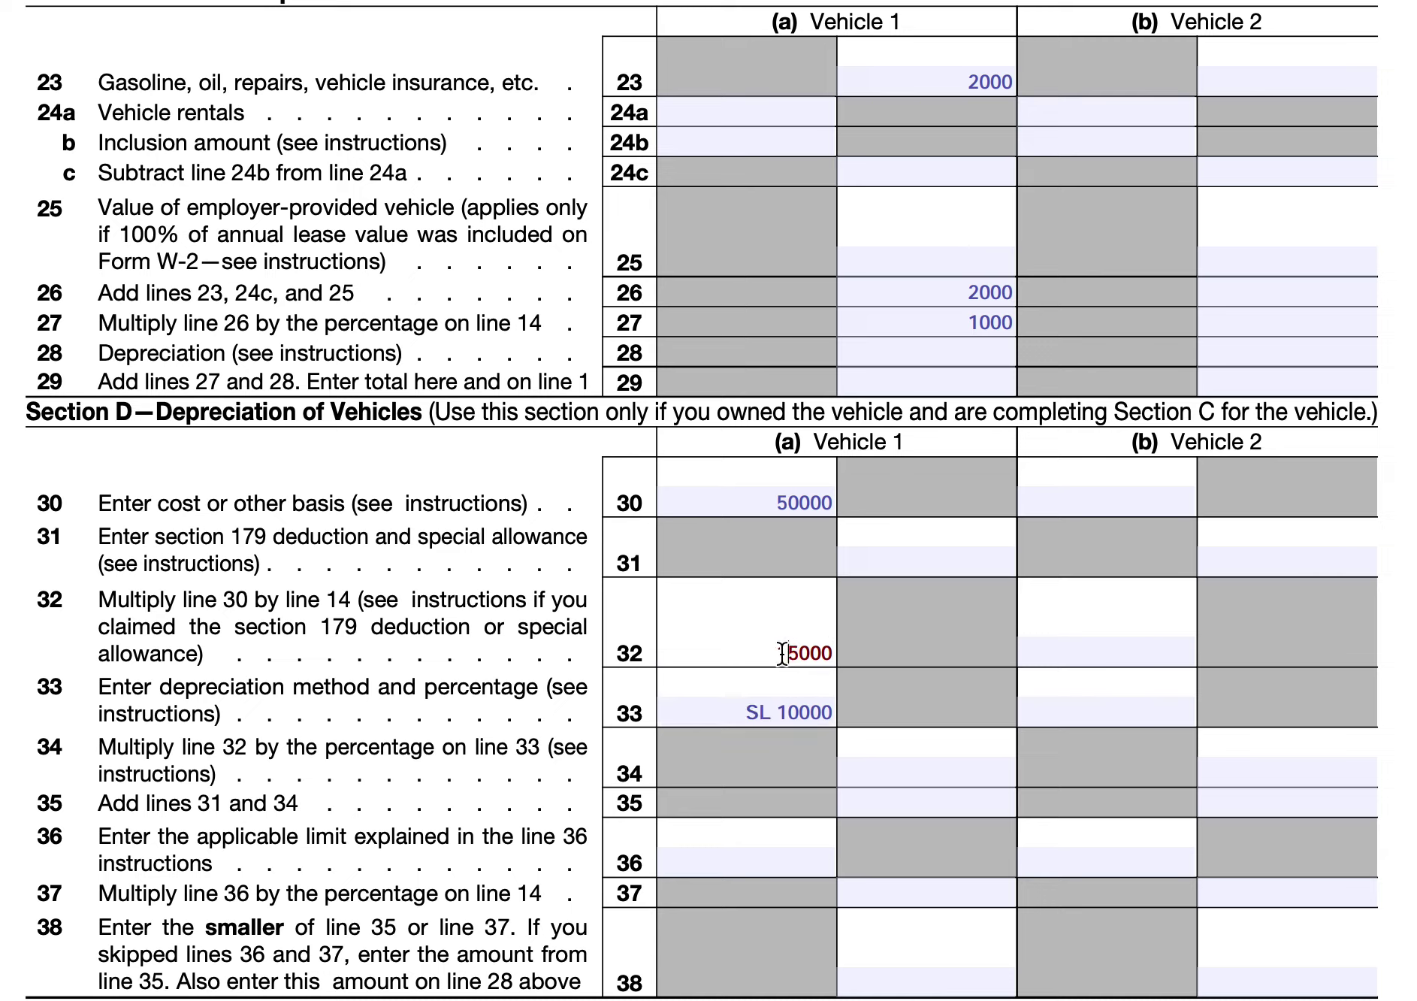
key("BackSpace")
type("2")
Change Vehicle 1's depreciation method and percentage on line 33 to SL 10.
left_click(781, 707)
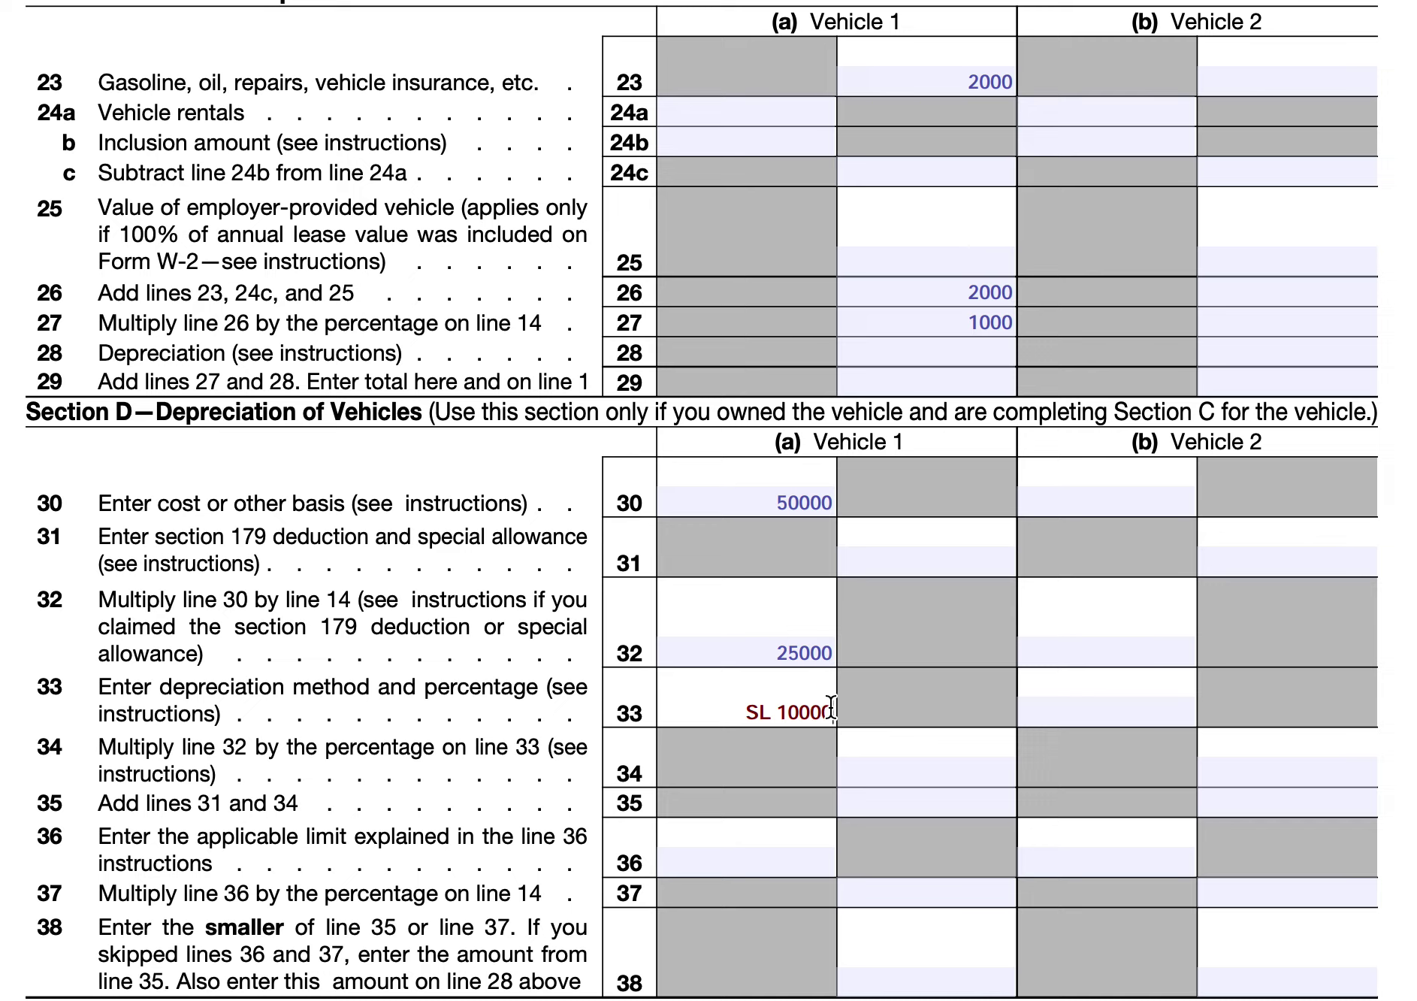
key("BackSpace")
key("BackSpace")
key("BackSpace")
key("BackSpace")
key("BackSpace")
key("BackSpace")
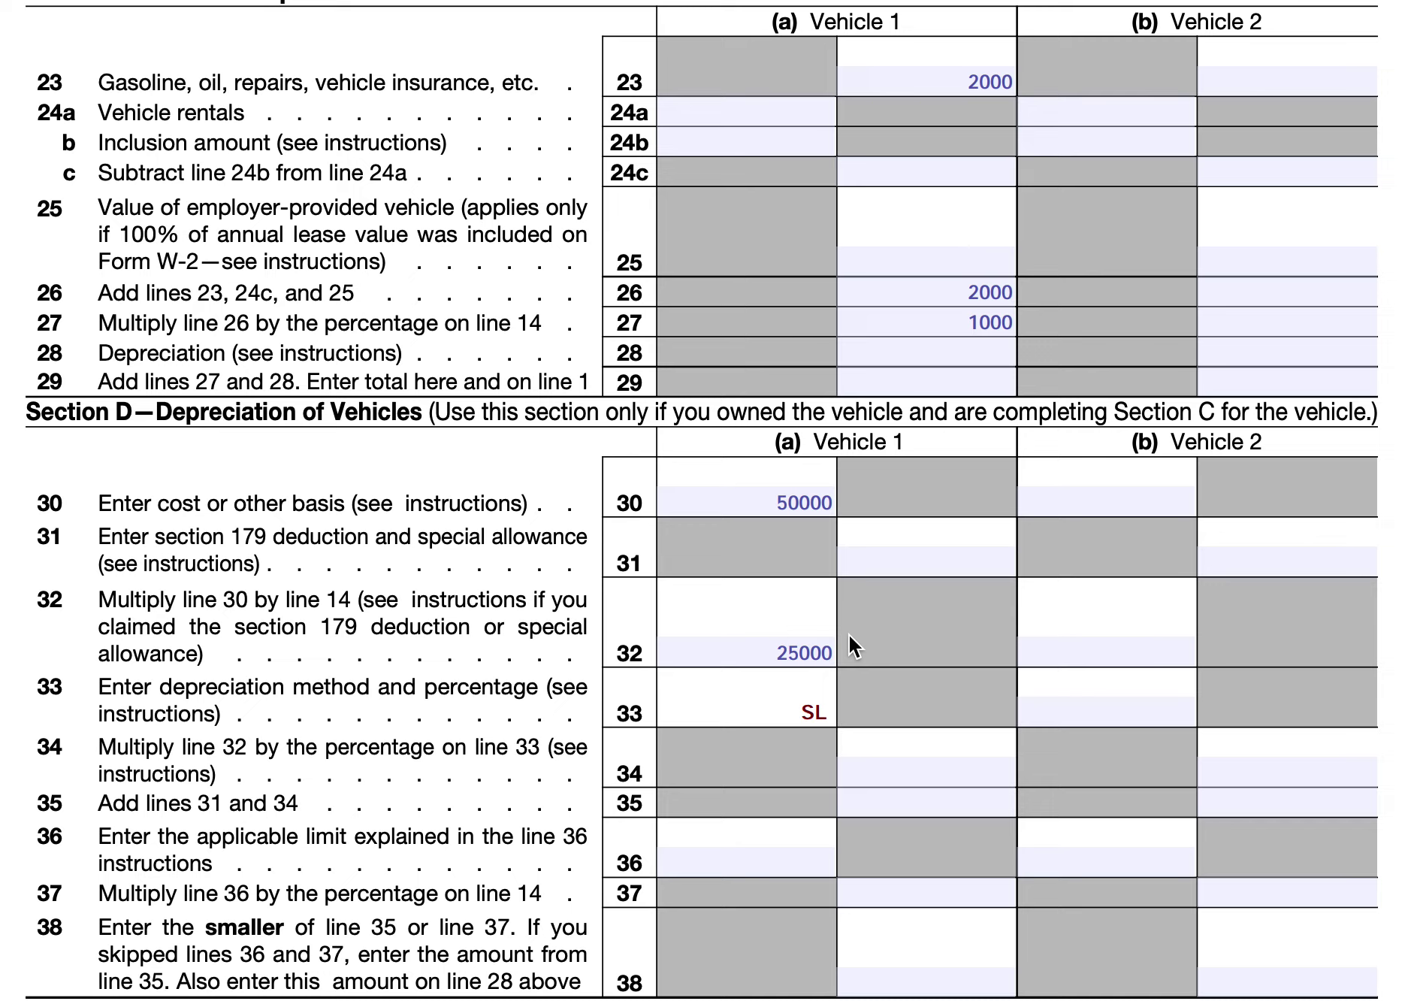
type("12.5")
key("BackSpace")
key("BackSpace")
key("BackSpace")
key("BackSpace")
key("BackSpace")
type("10")
Enter 2500 for Vehicle 1 on depreciation lines 34, 35 and 38.
left_click(923, 771)
type("2")
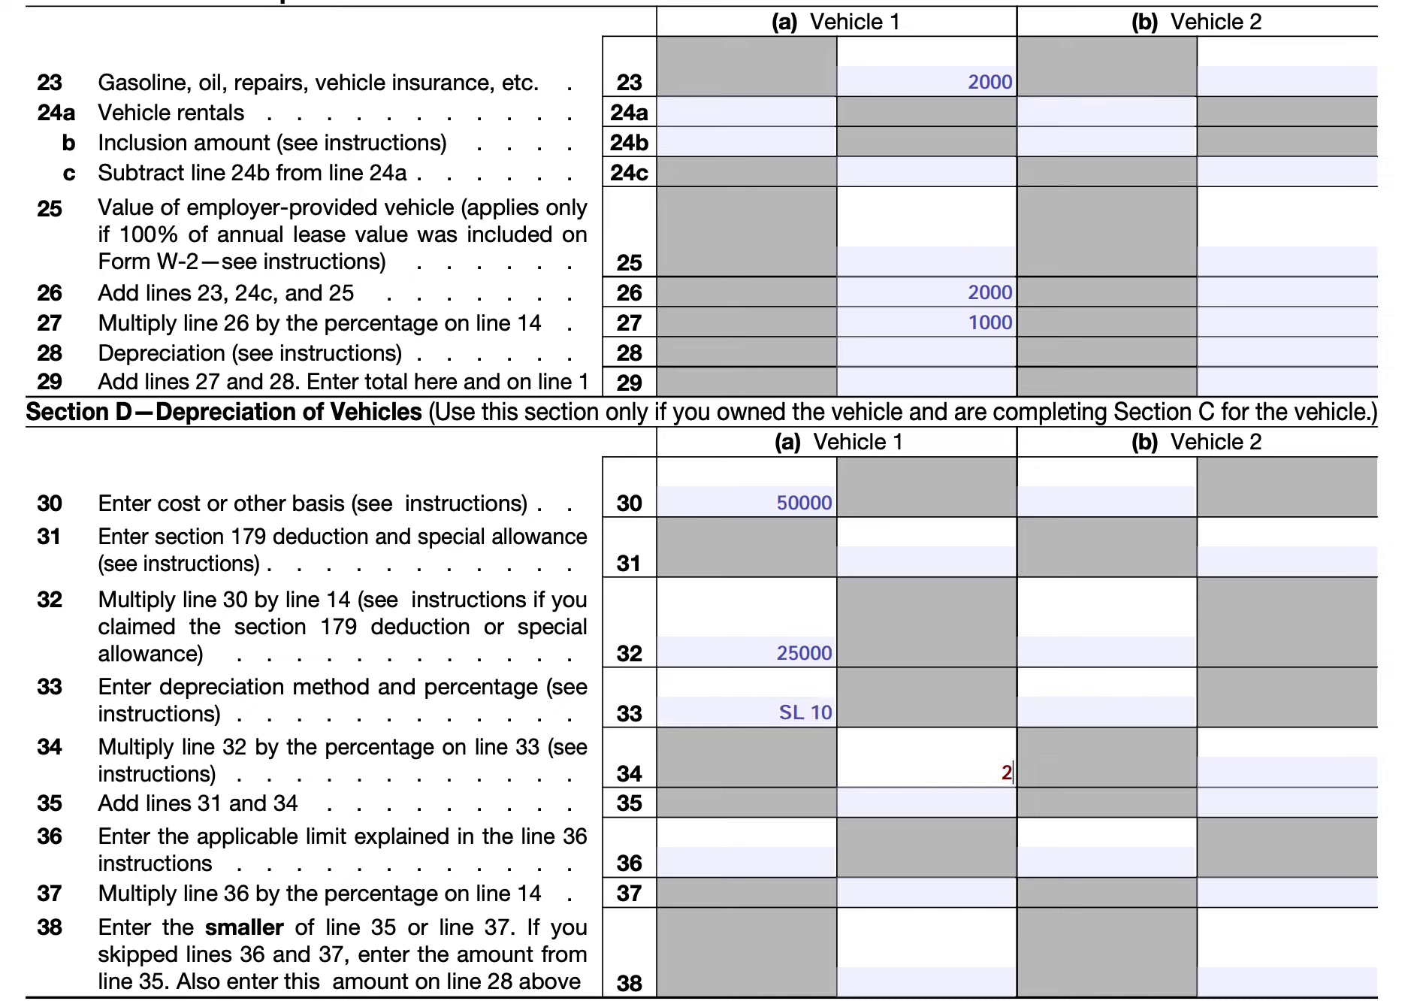
type("500")
left_click(982, 805)
type("250")
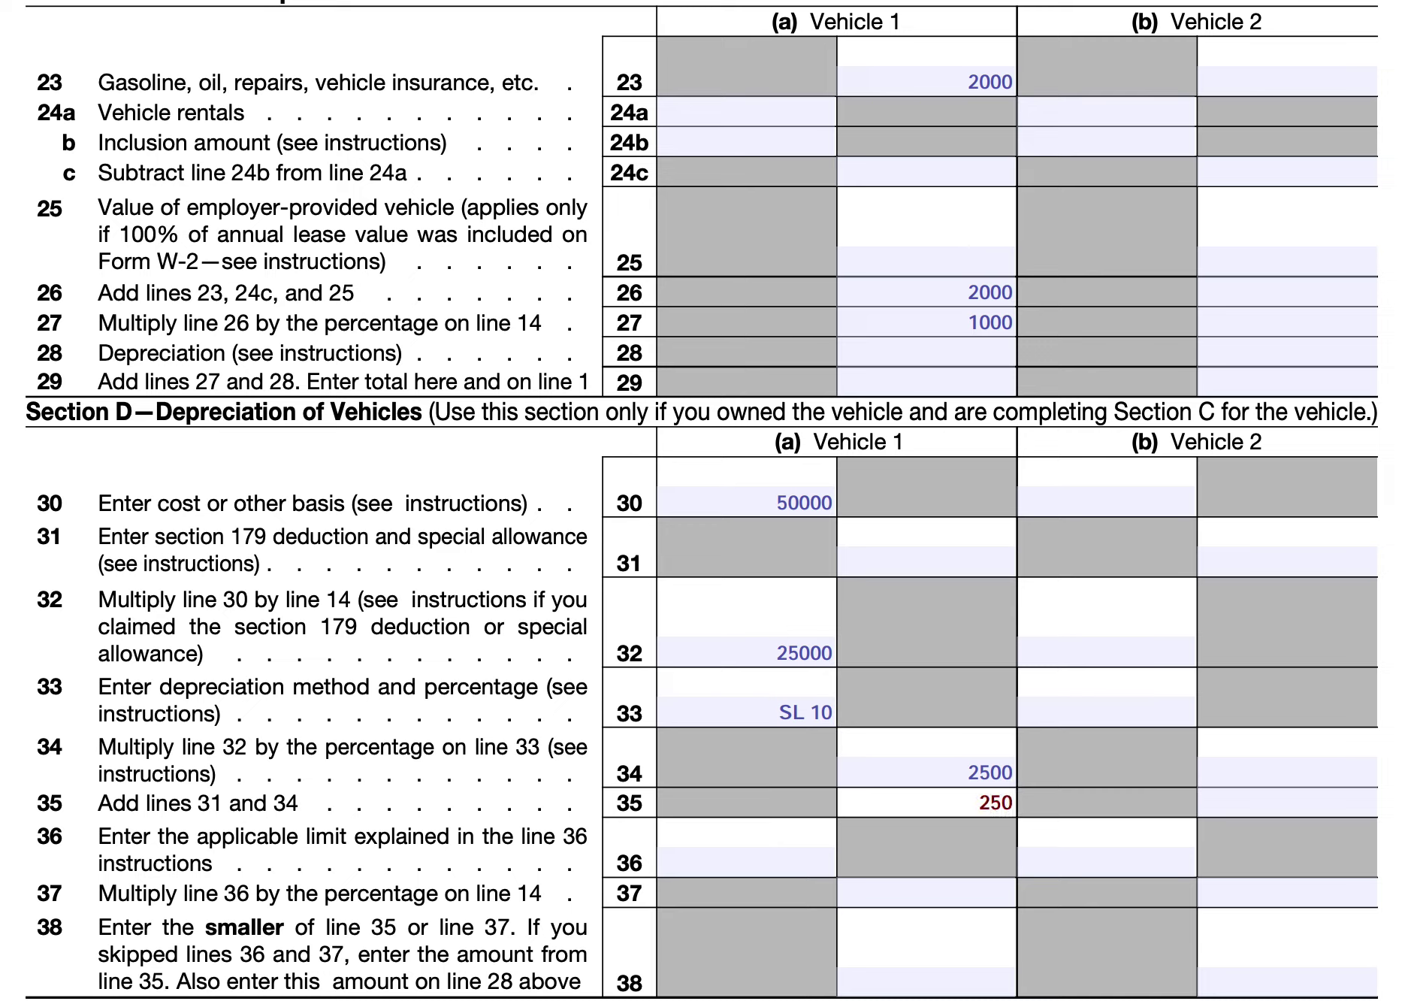
type("0")
left_click(977, 979)
type("2500")
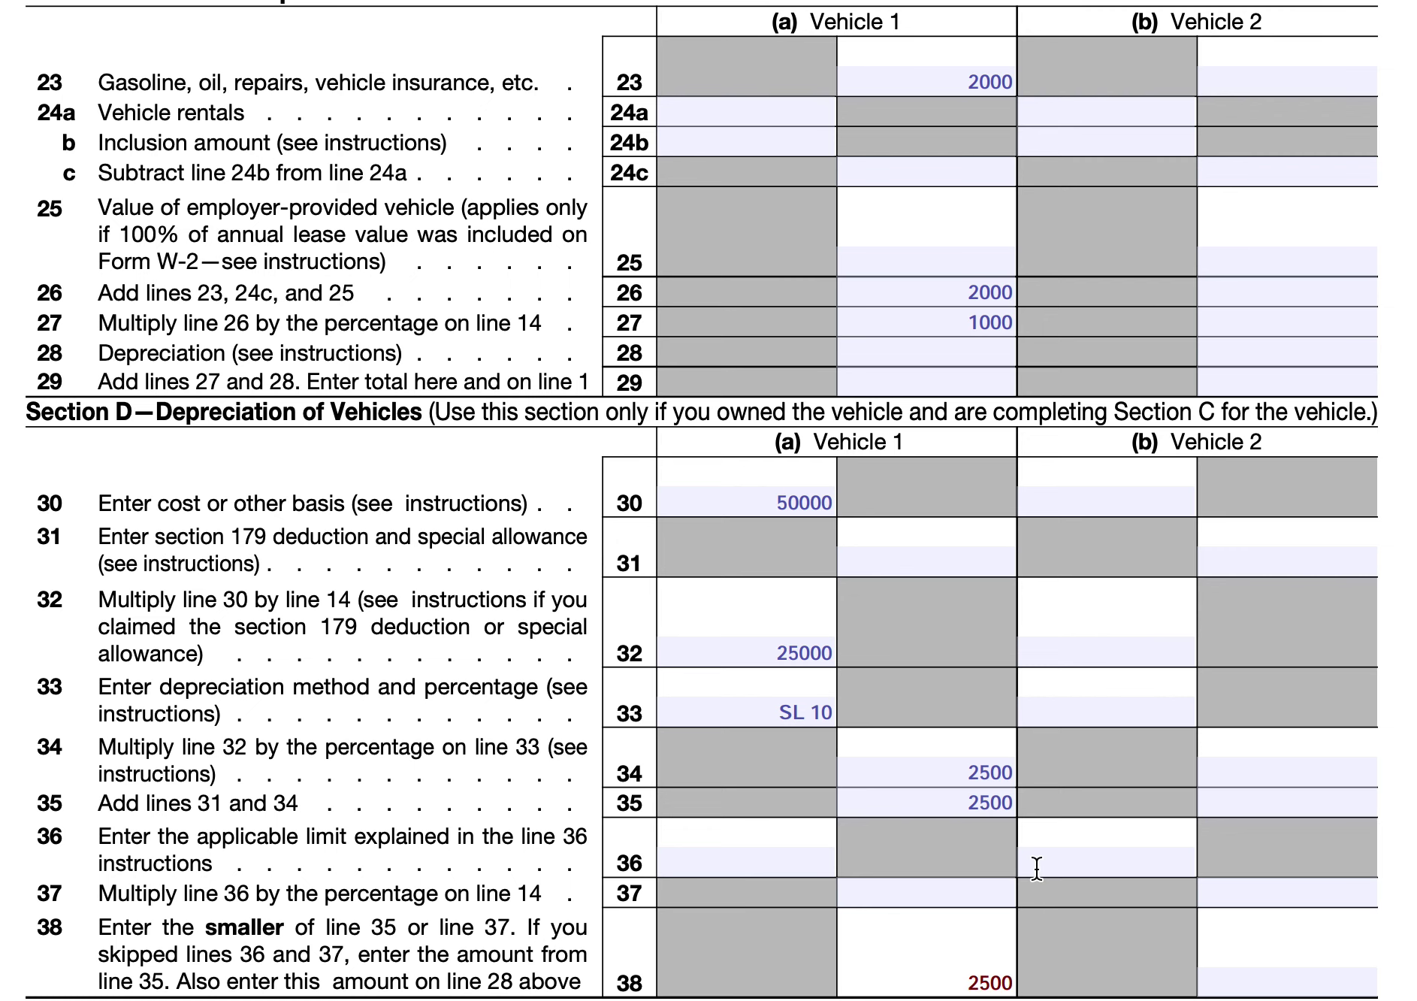
In Section C for Vehicle 1, enter 2500 depreciation on line 28 and the 3500 total on line 29.
scroll(994, 837, "up", 5)
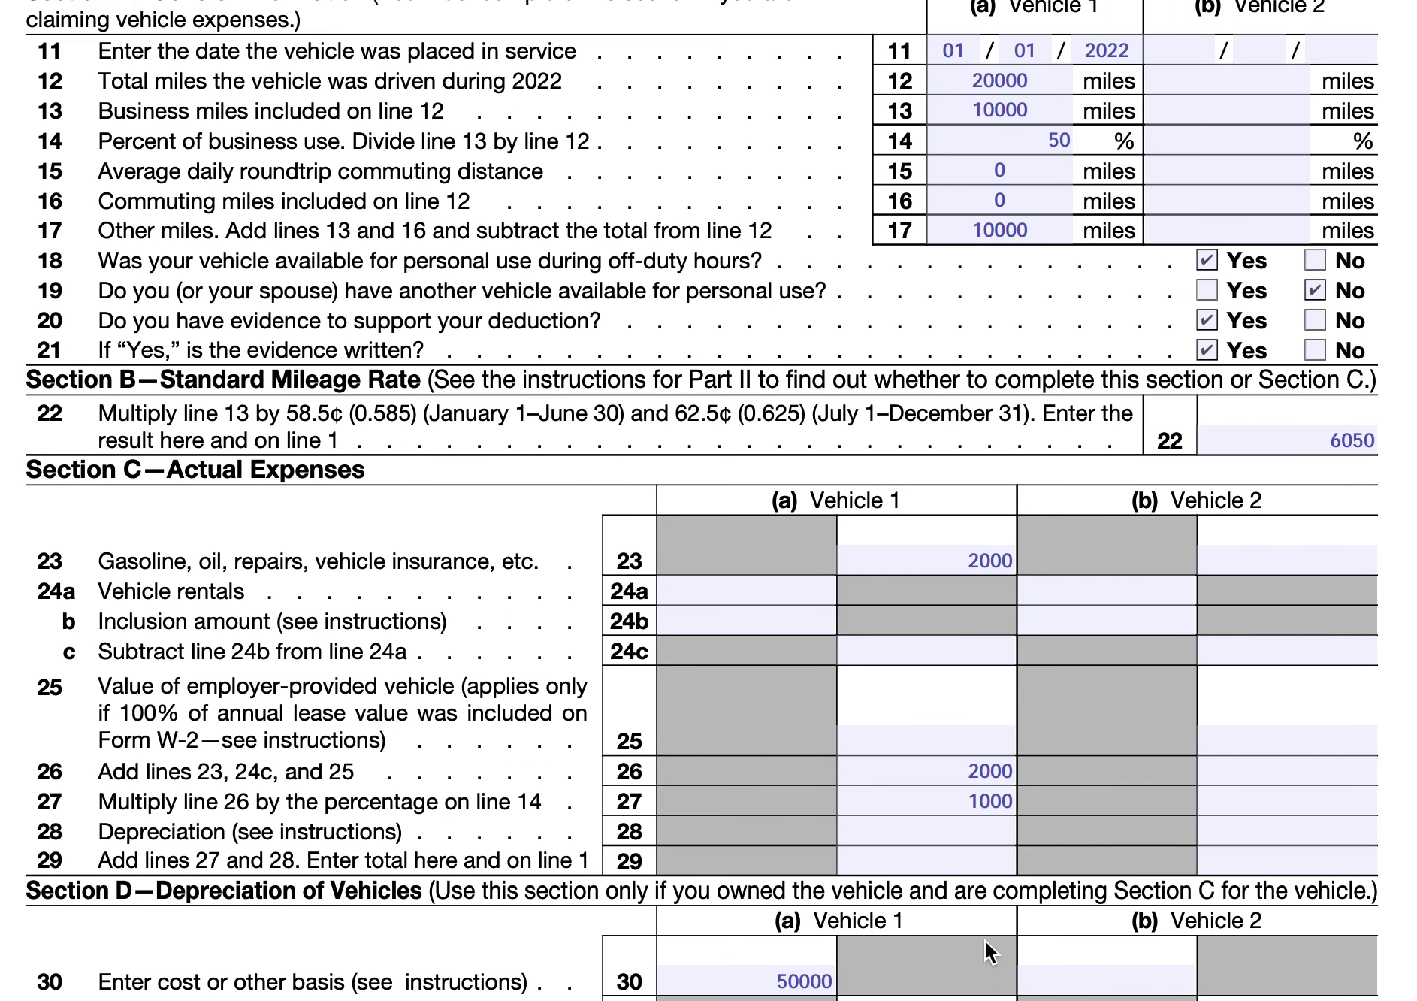
left_click(986, 828)
type("2500")
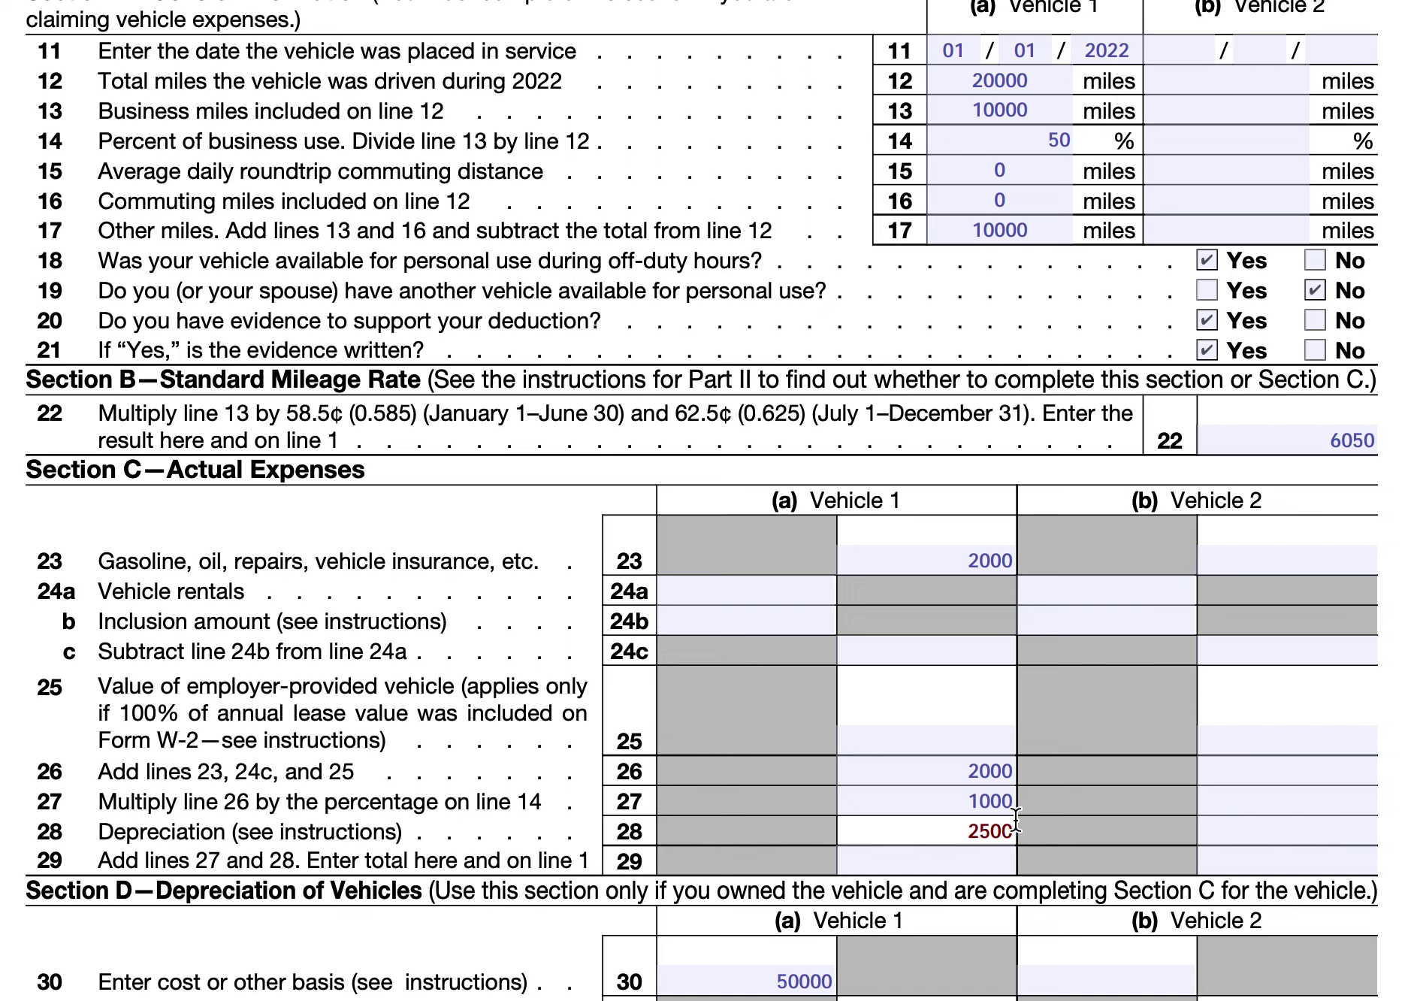
left_click(986, 863)
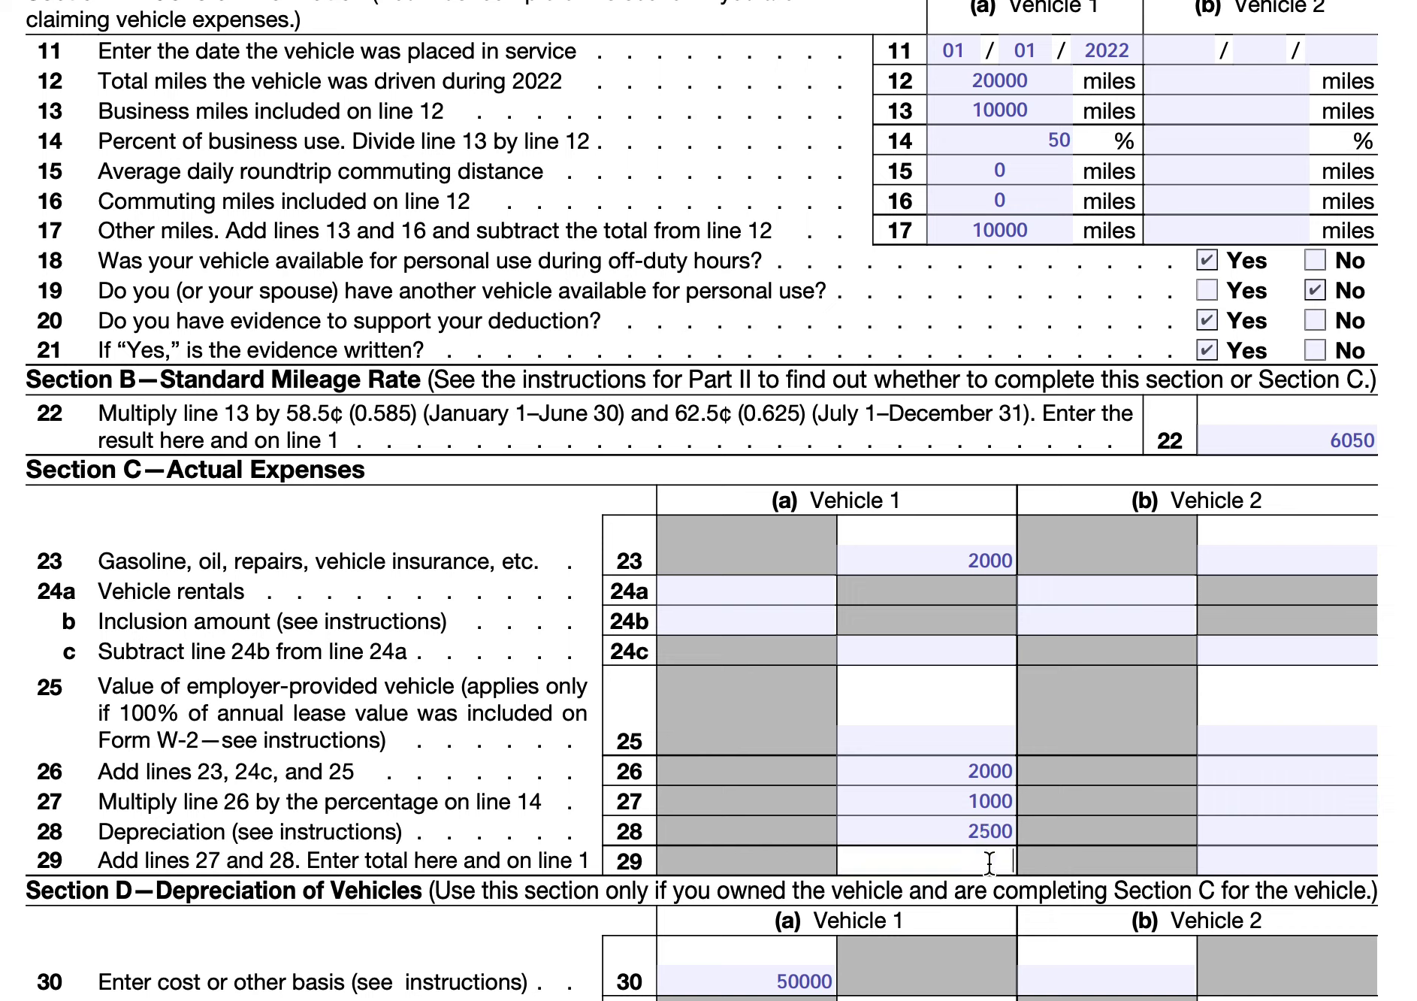
type("3500")
In Part I Column A, enter 6050 vehicle expense on line 1 and 1000 for parking, tolls and transportation on line 2.
scroll(1349, 450, "up", 15)
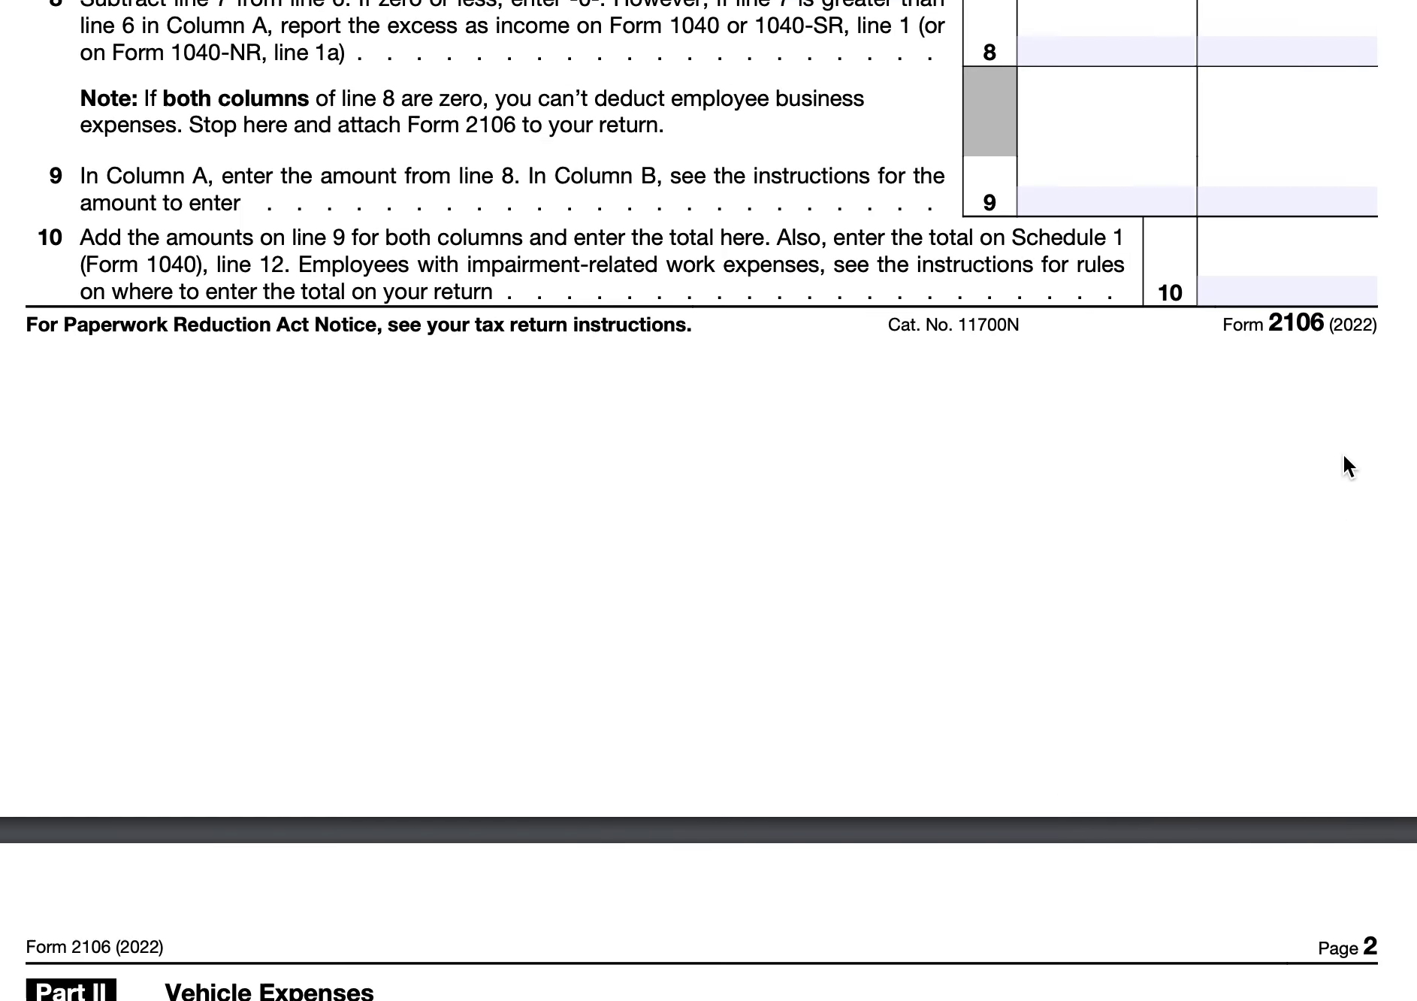
scroll(1343, 453, "up", 15)
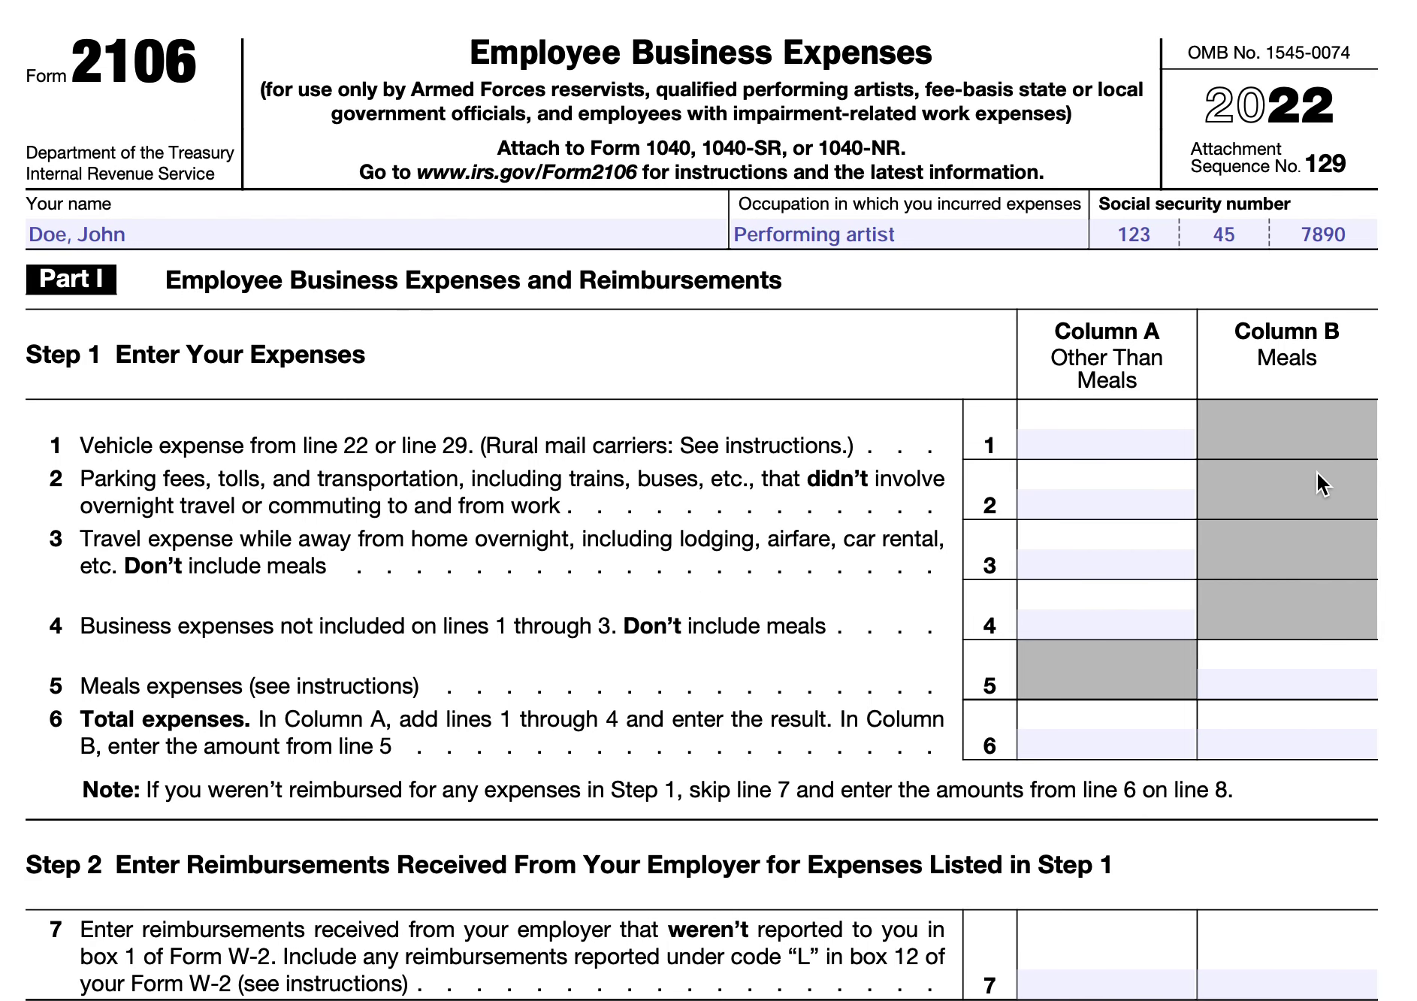
left_click(1104, 443)
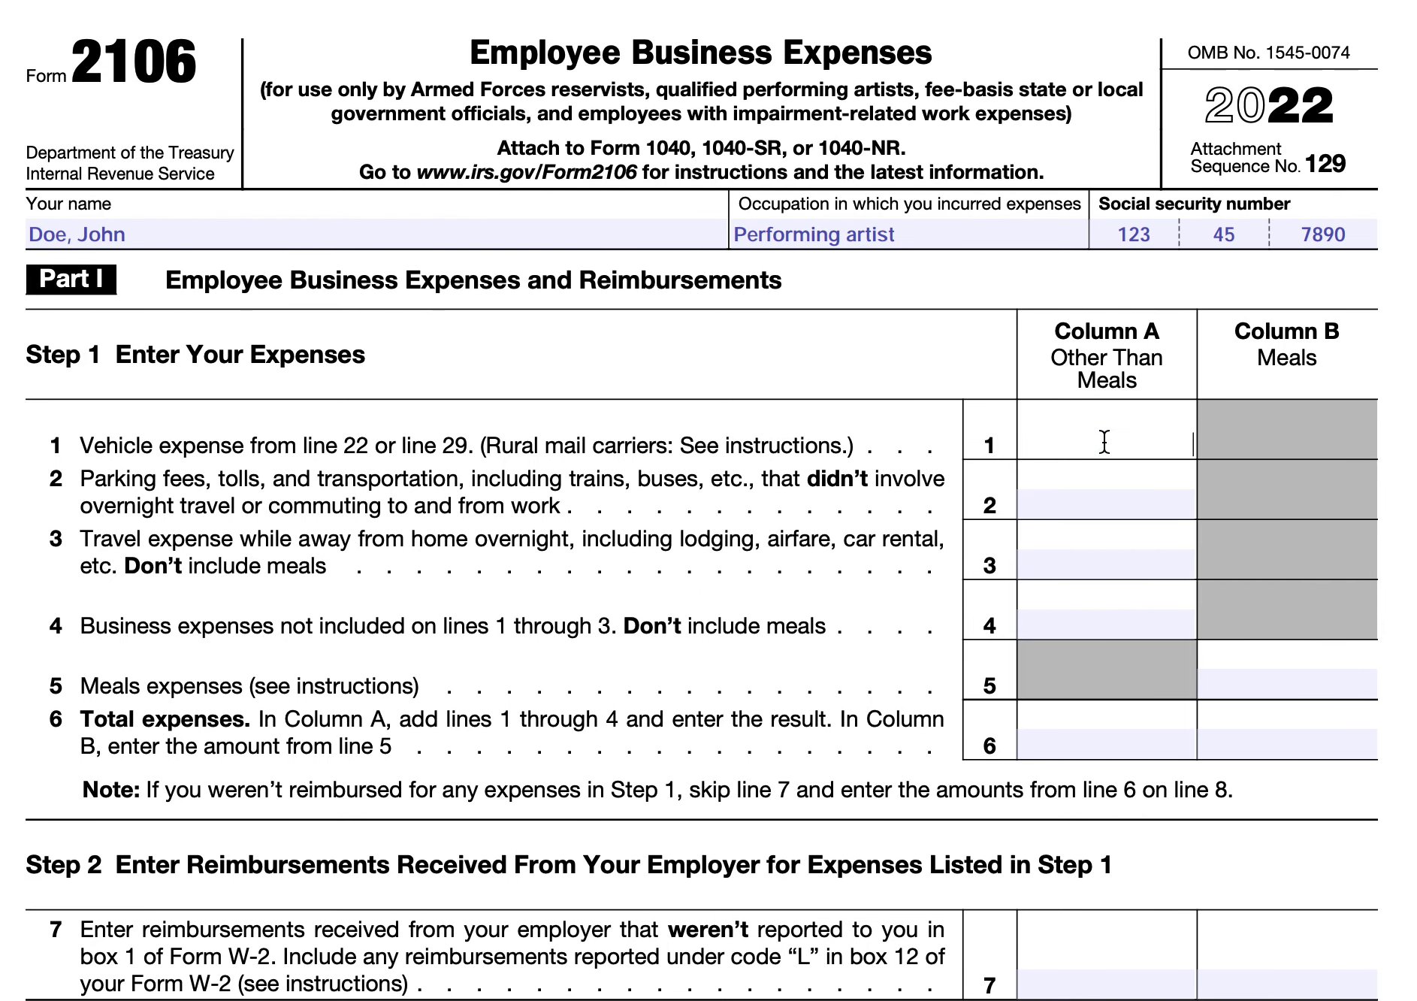
type("6050")
left_click(1176, 502)
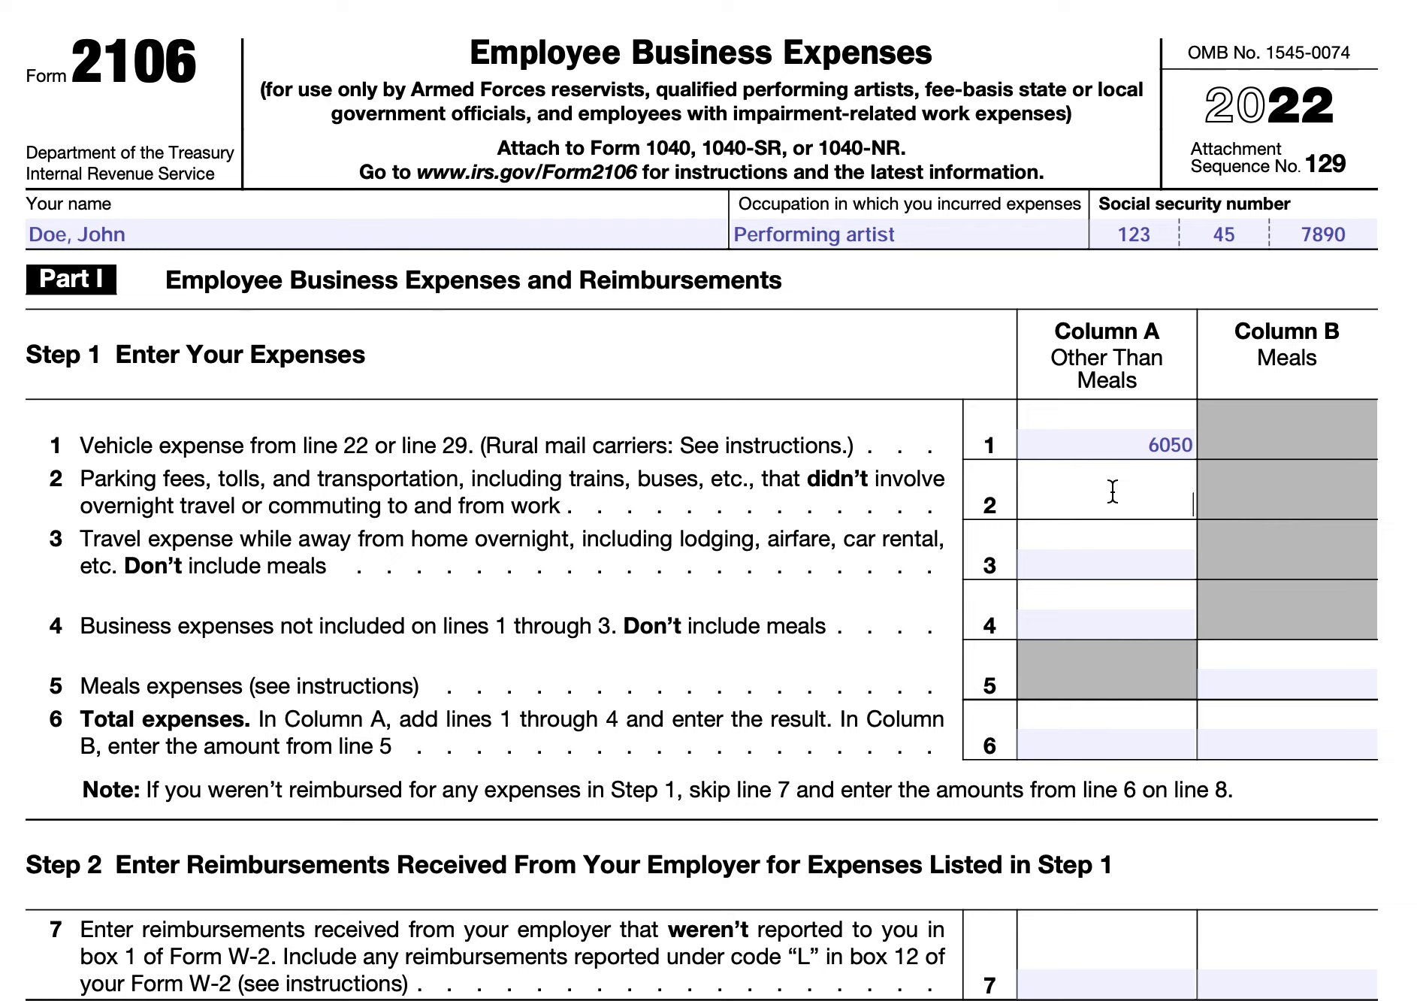
type("1000")
Enter 2000 travel expense on line 3, 9050 on line 4 and 500 meals expenses on line 5.
left_click(1163, 564)
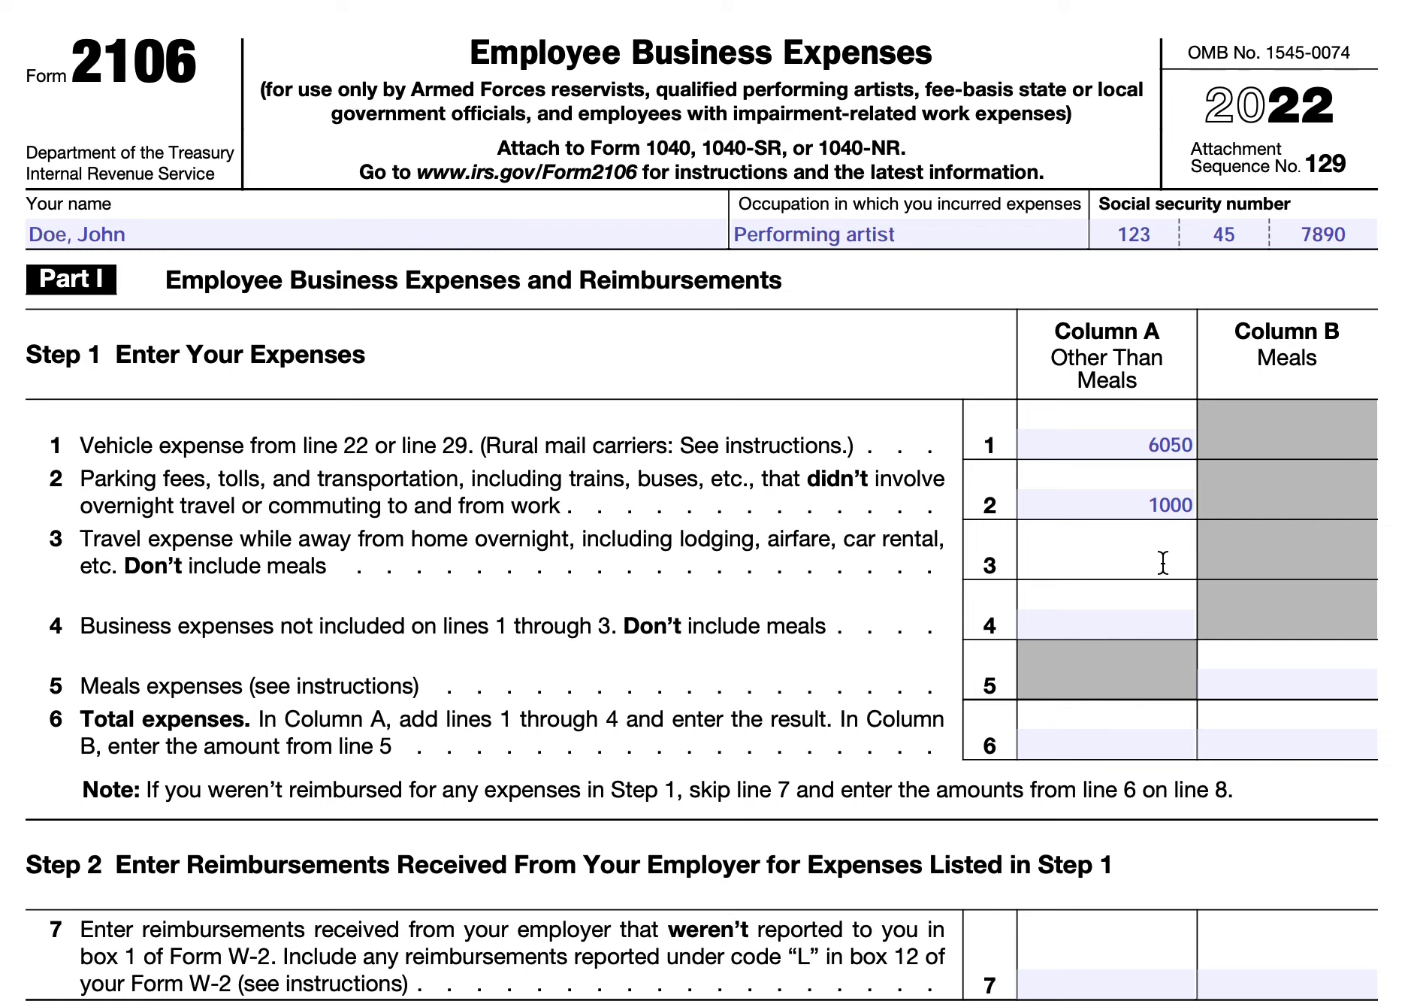
type("2000")
left_click(1171, 631)
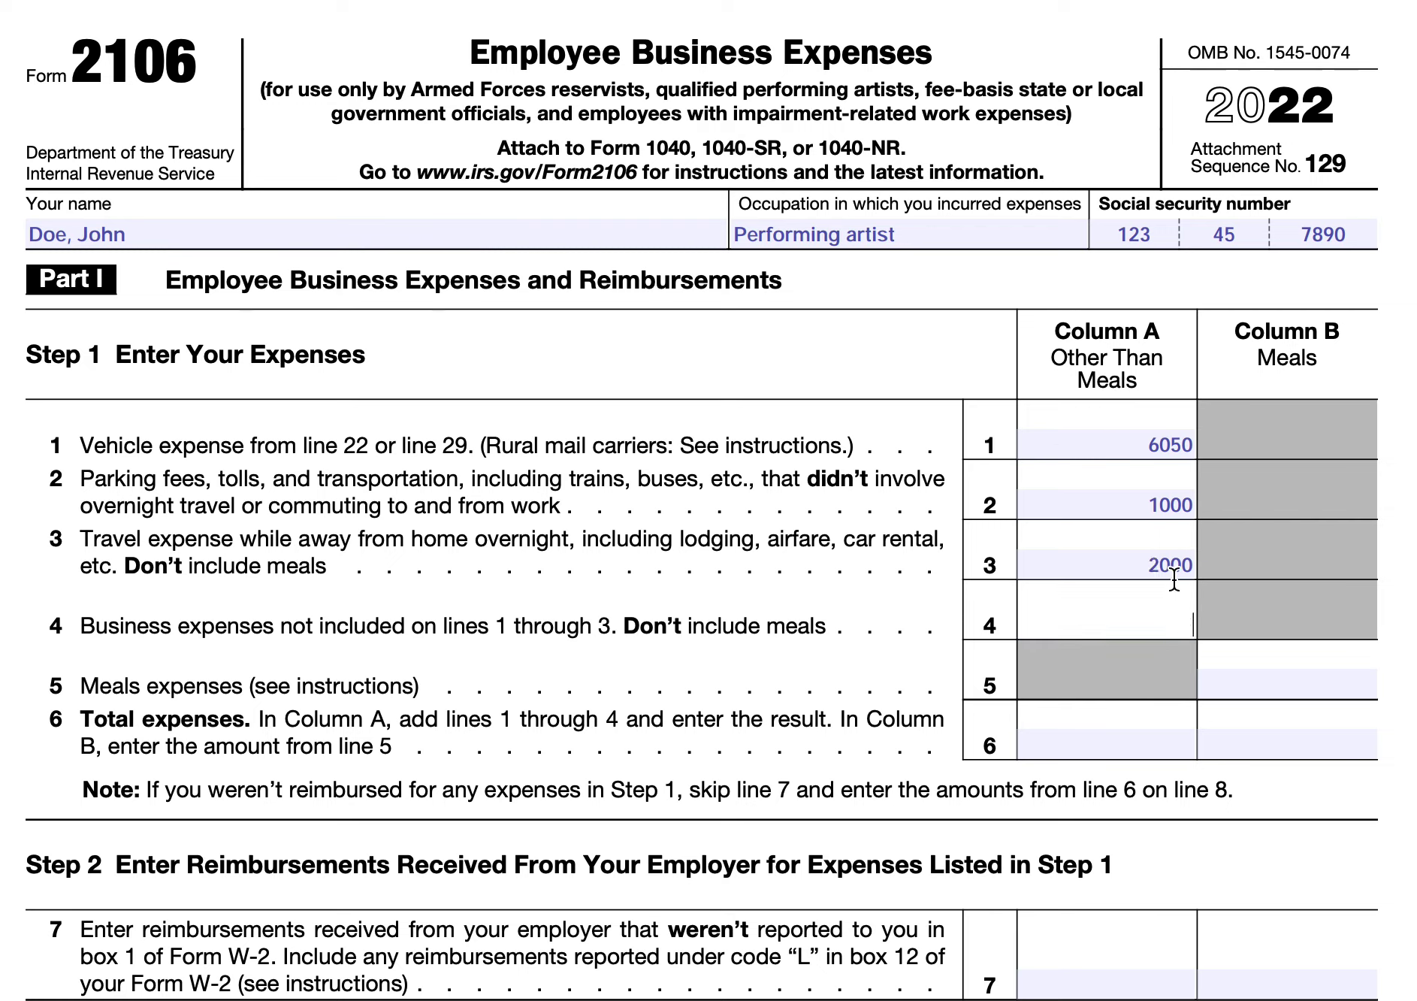
type("9050")
left_click(1345, 674)
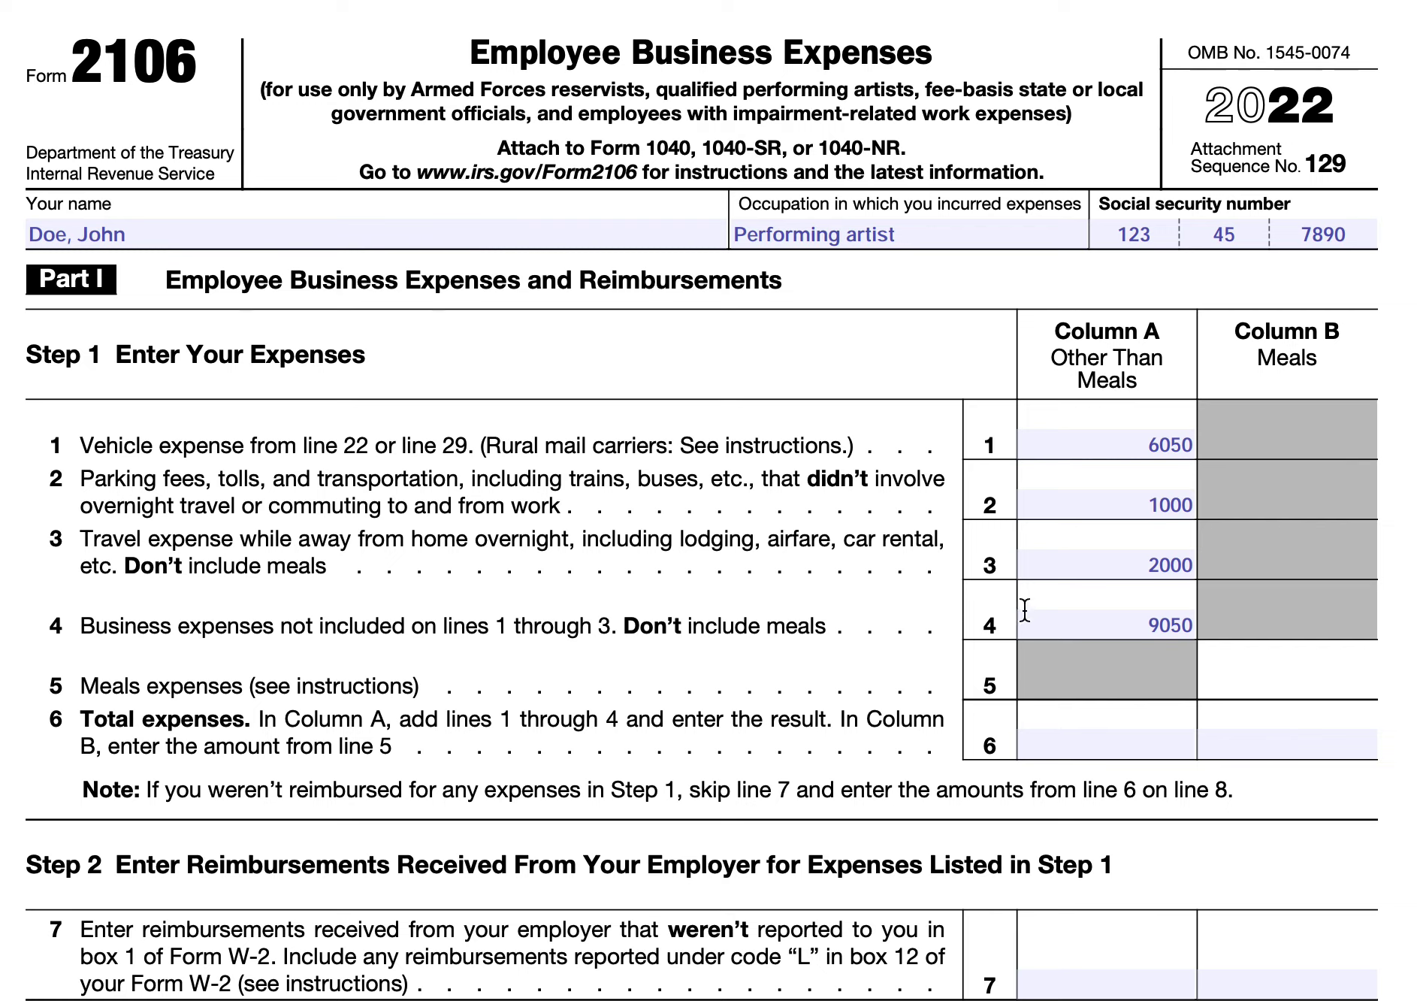
type("500")
Correct the other business expenses on line 4 to 0.
double_click(1188, 626)
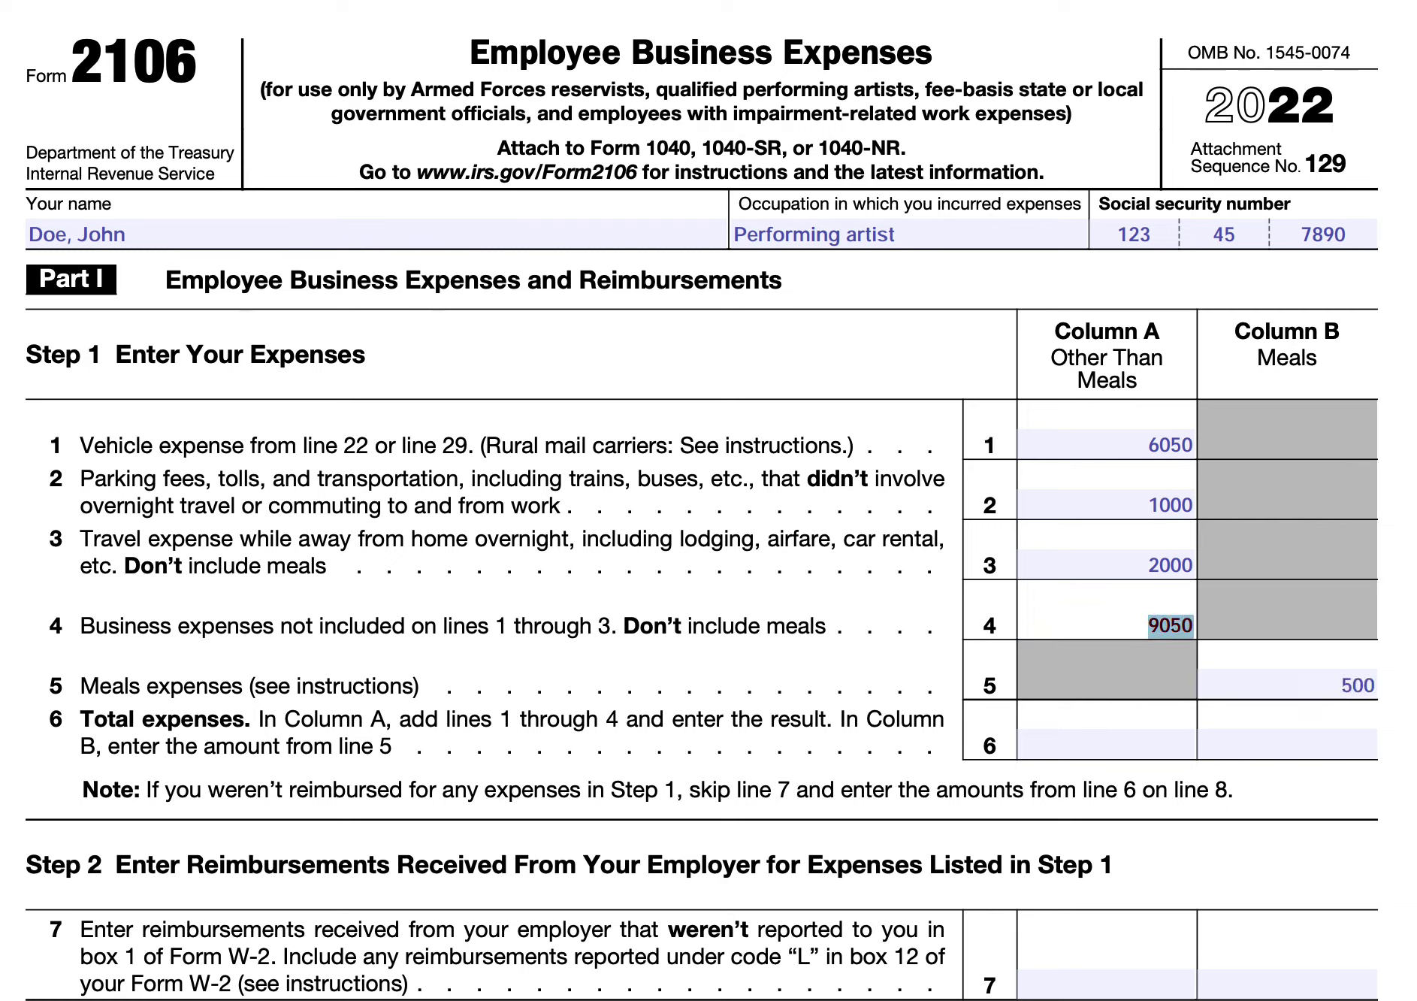
key("BackSpace")
type("0")
Enter total expenses on line 6 as 9050 in Column A and 500 in Column B.
left_click(1171, 738)
type("9050")
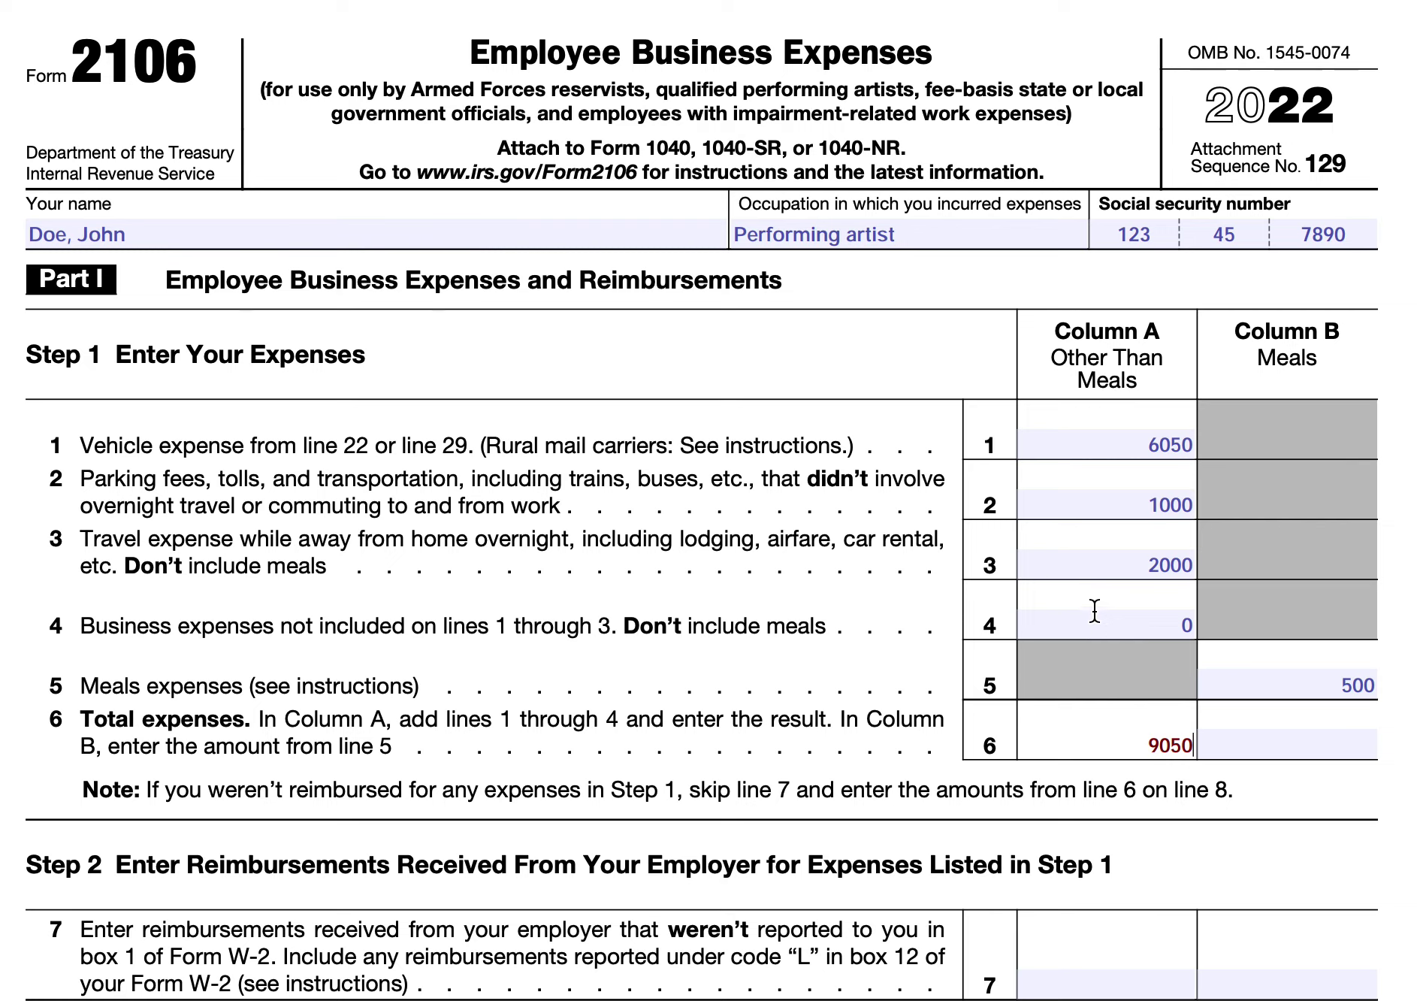
left_click(1357, 739)
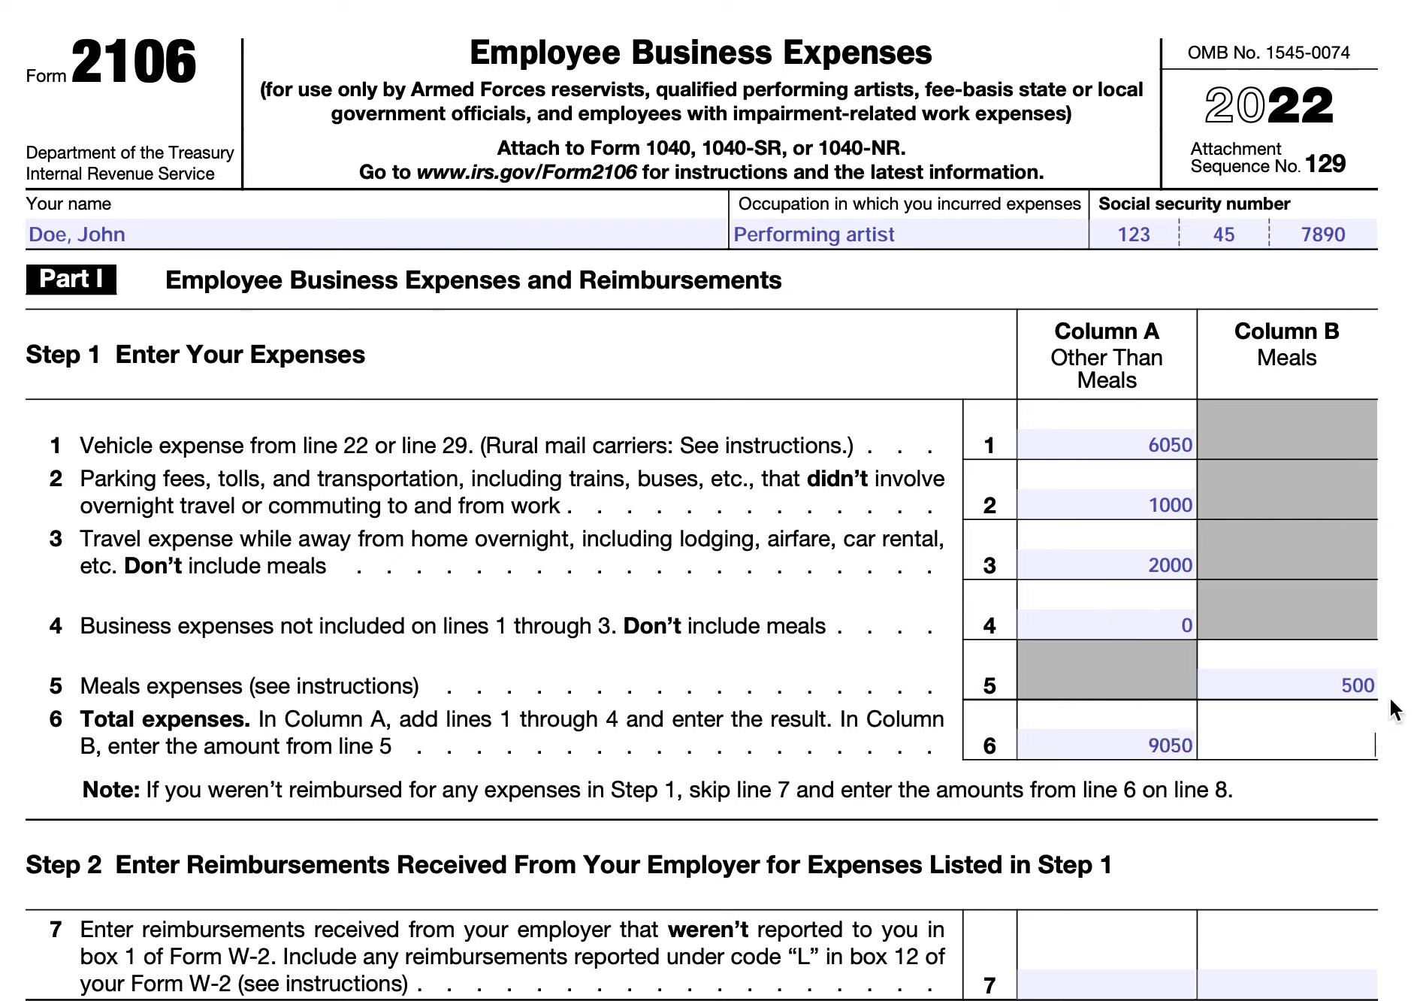
type("500")
Leave line 7 blank and enter 9050 in Column A and 500 in Column B on line 8.
scroll(1363, 808, "down", 2)
scroll(1364, 809, "down", 1)
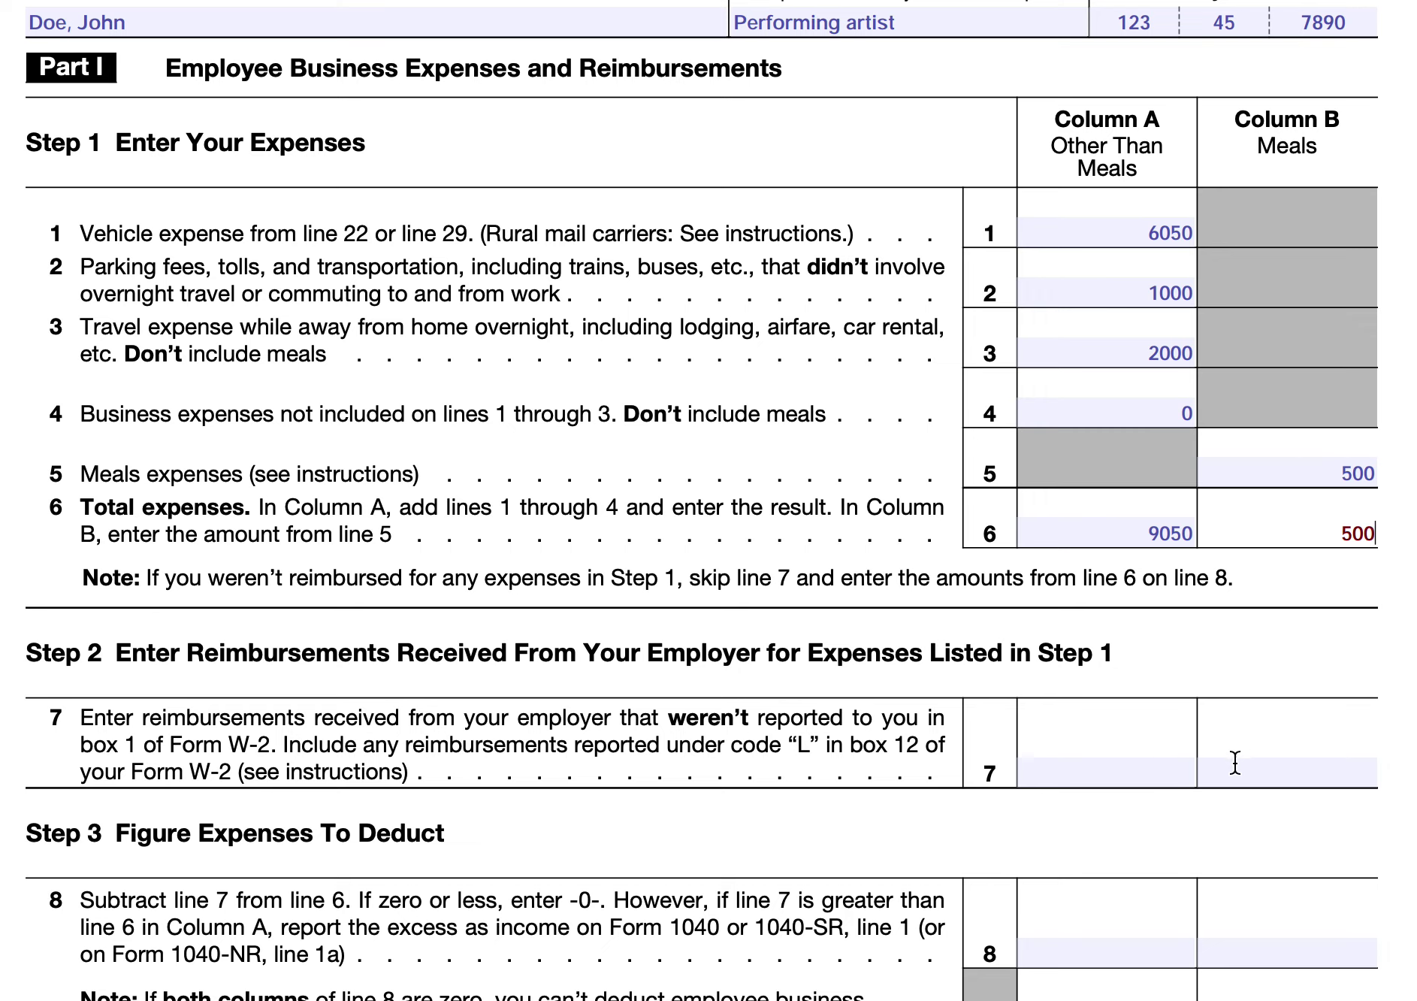
scroll(1236, 761, "down", 3)
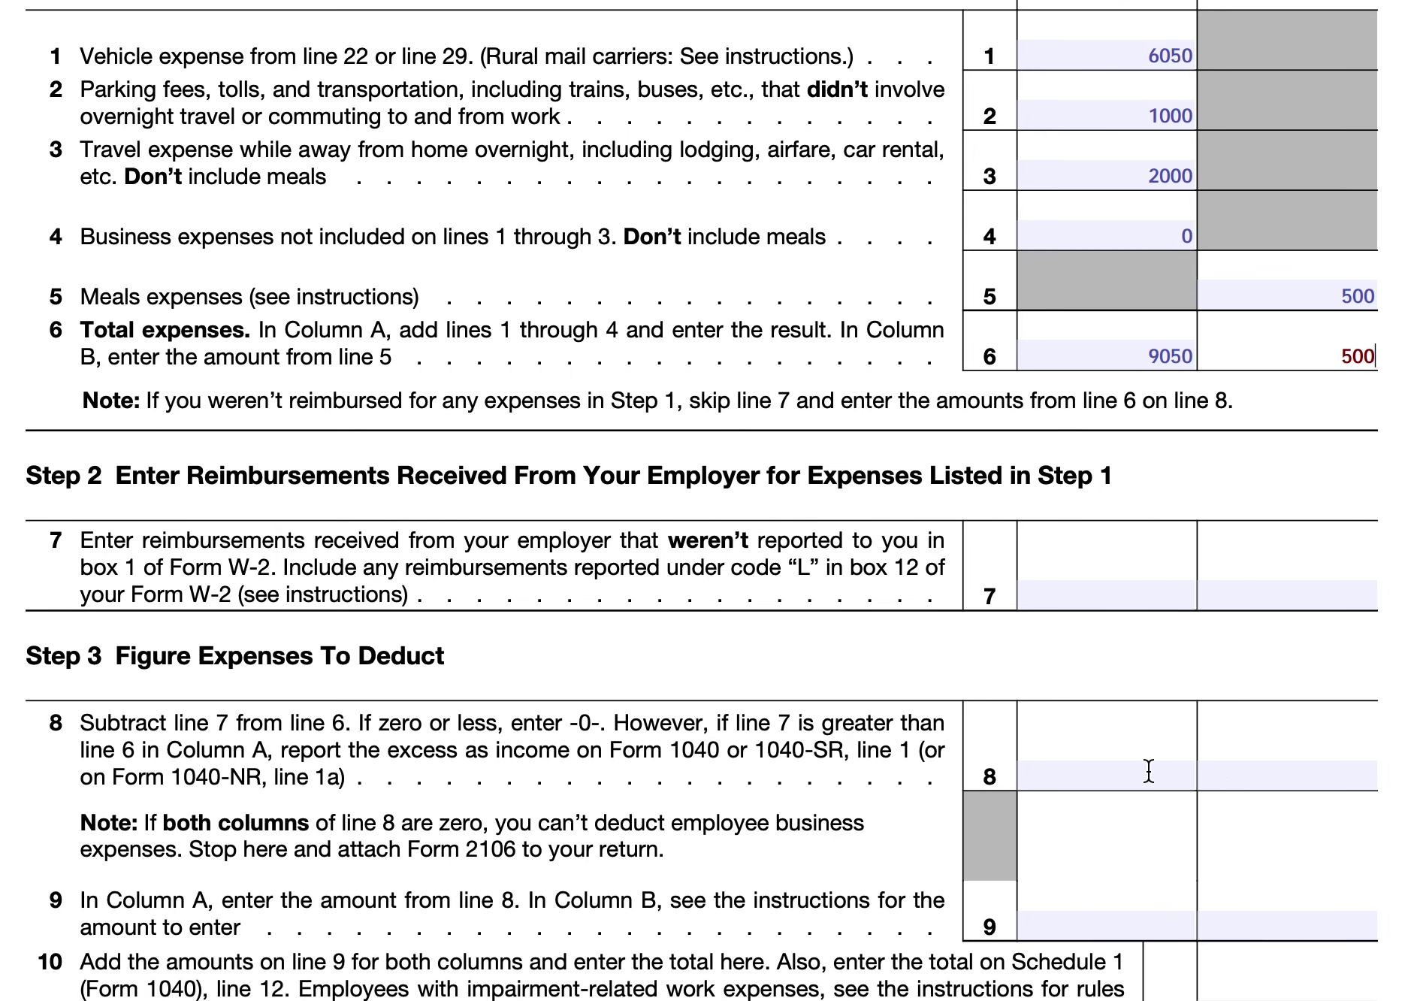
left_click(1148, 771)
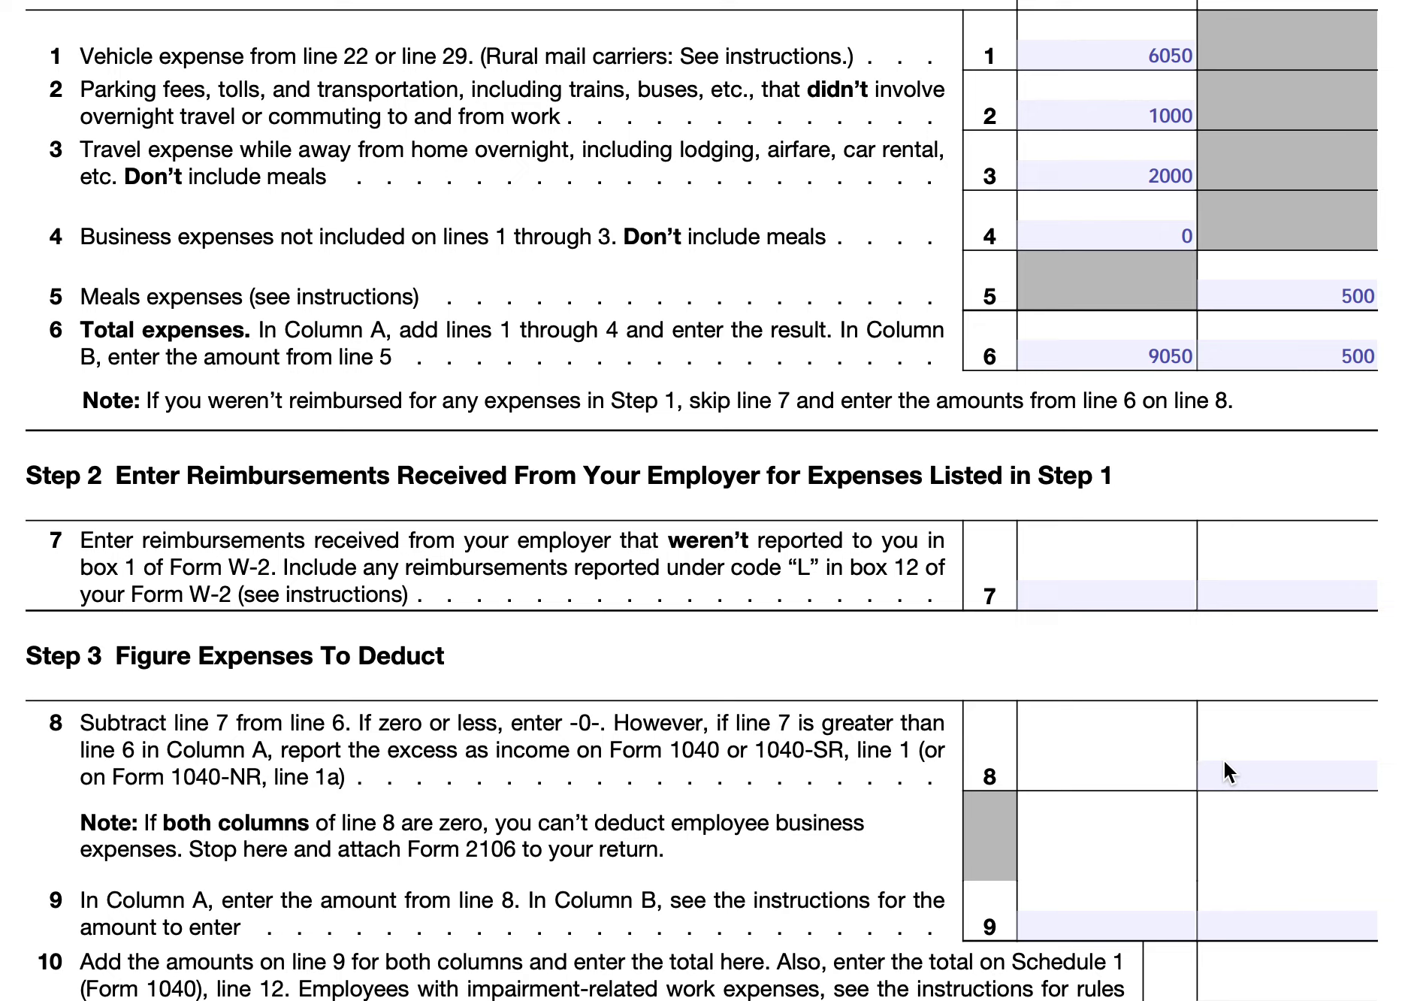
type("9050")
left_click(1324, 774)
type("500")
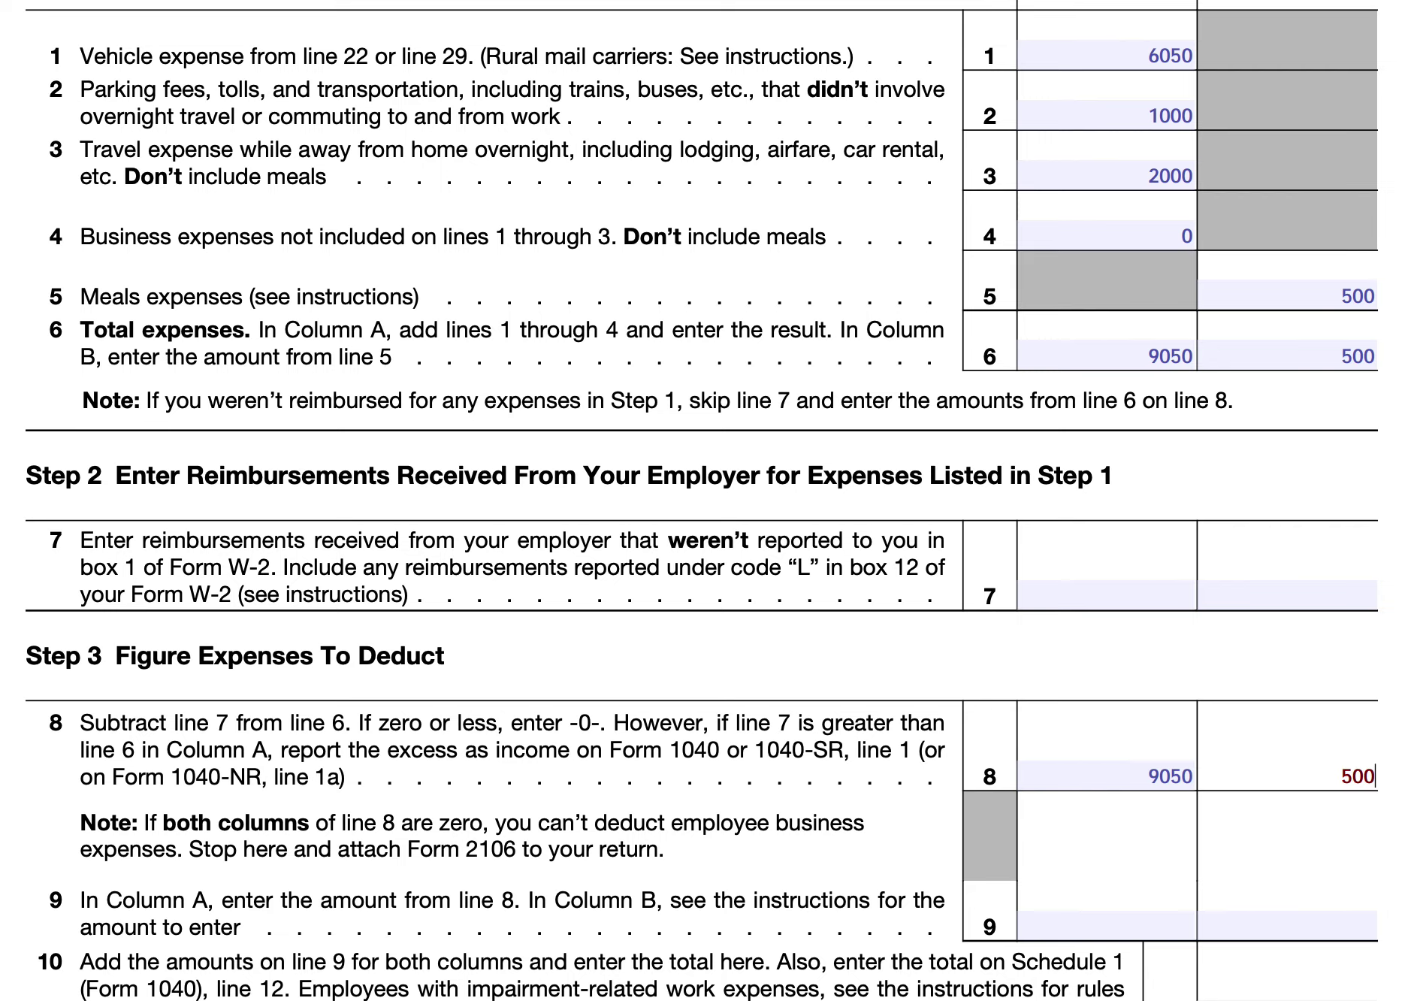
On line 9, enter 9050 in Column A and 500 in Column B, and put the combined total 9550 on line 10.
scroll(1061, 748, "down", 3)
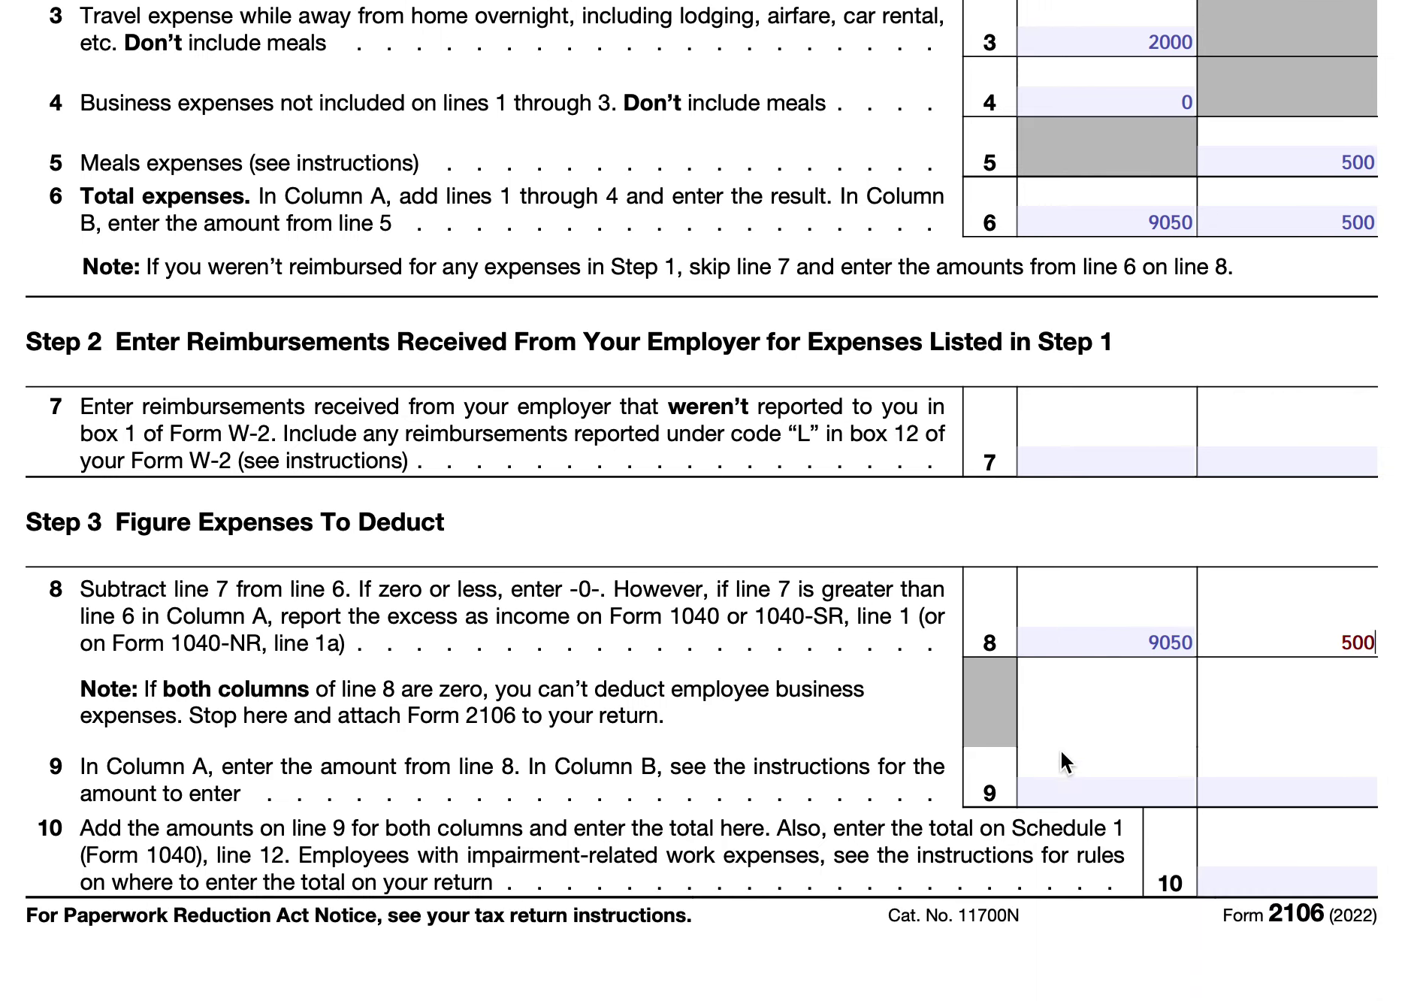
scroll(1061, 749, "down", 1)
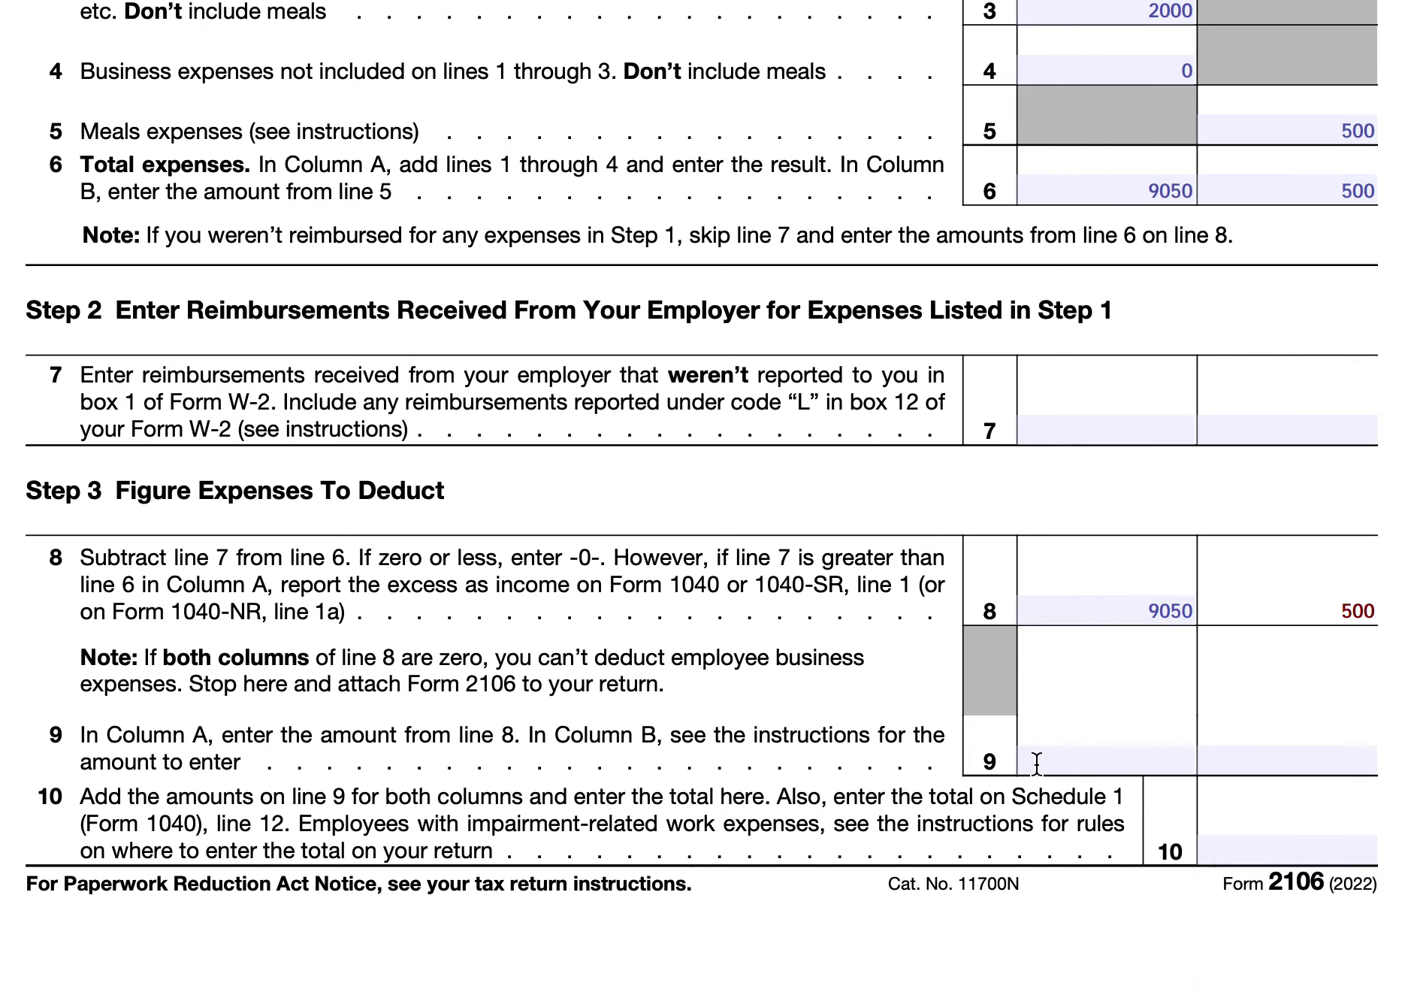
left_click(1143, 754)
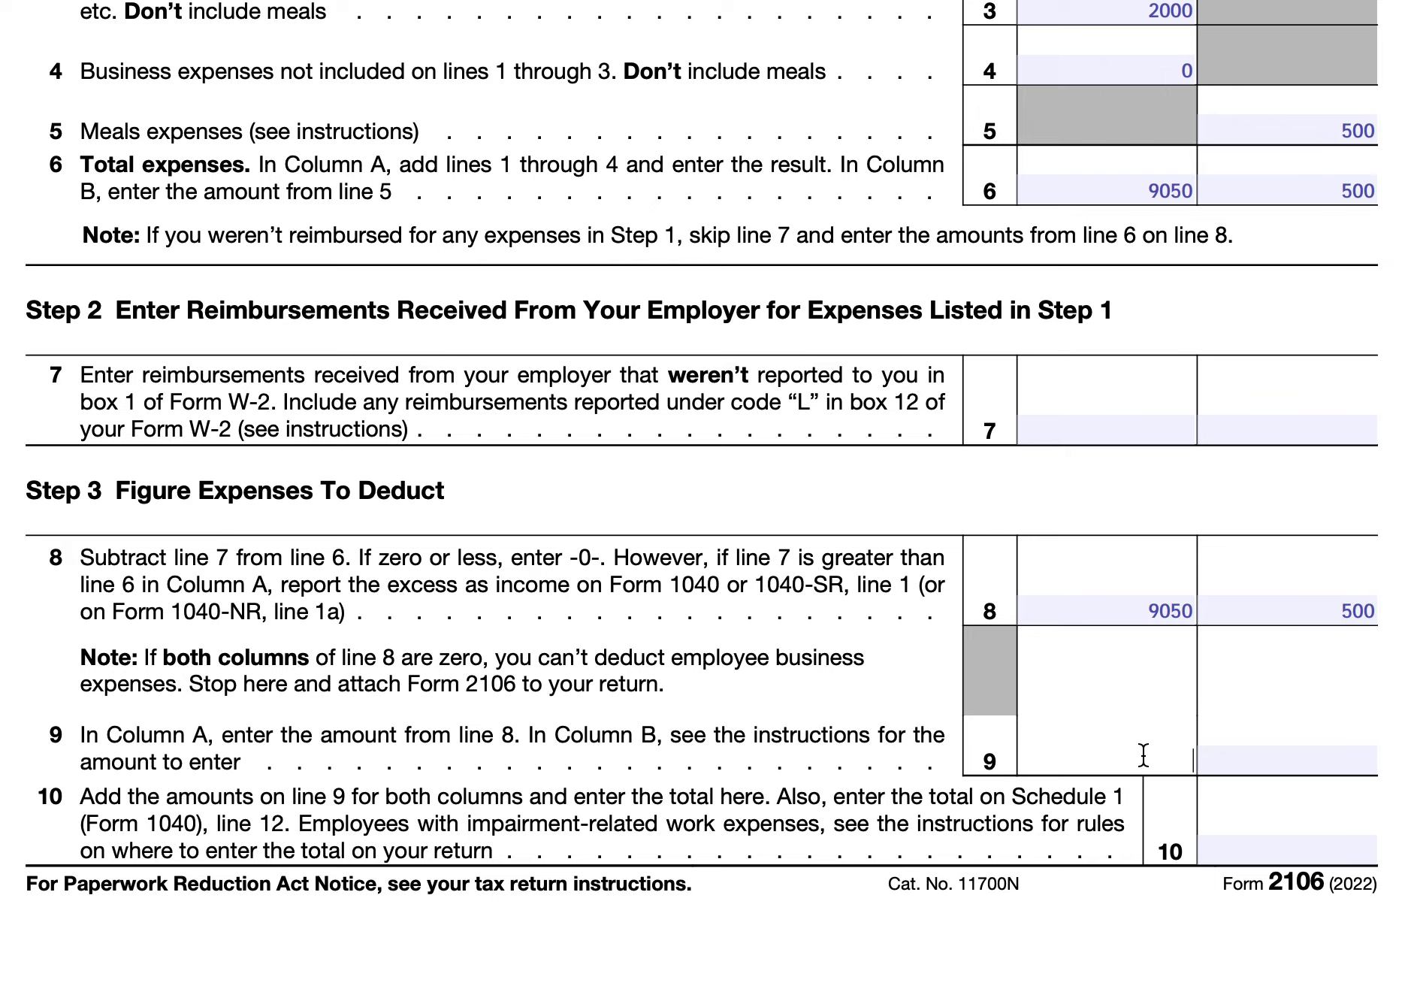
type("9050")
left_click(1298, 758)
type("500")
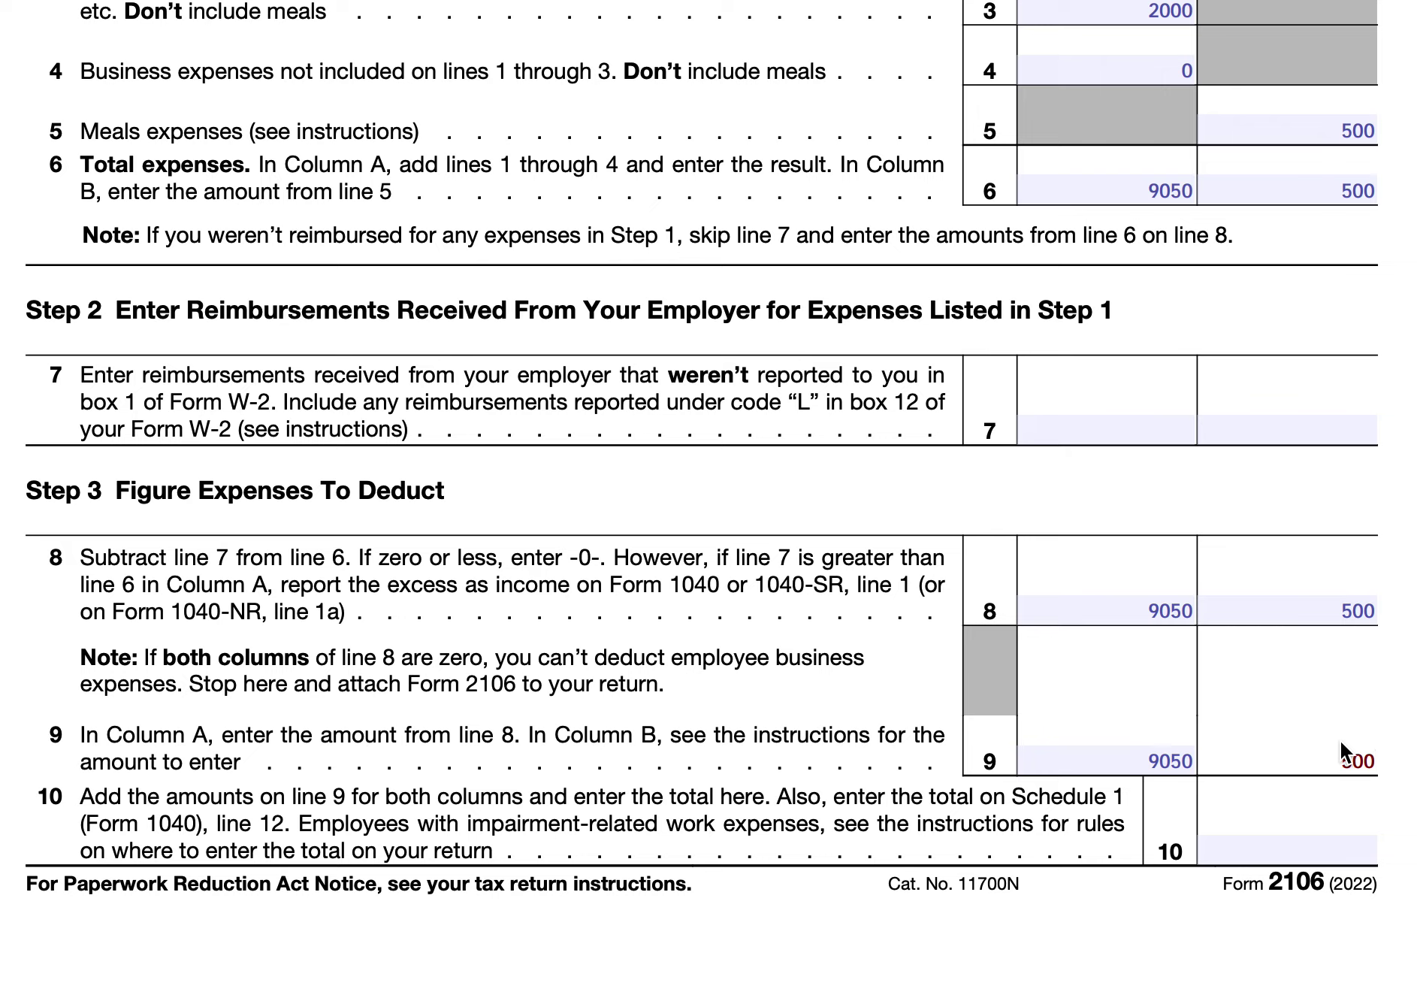
left_click(1284, 845)
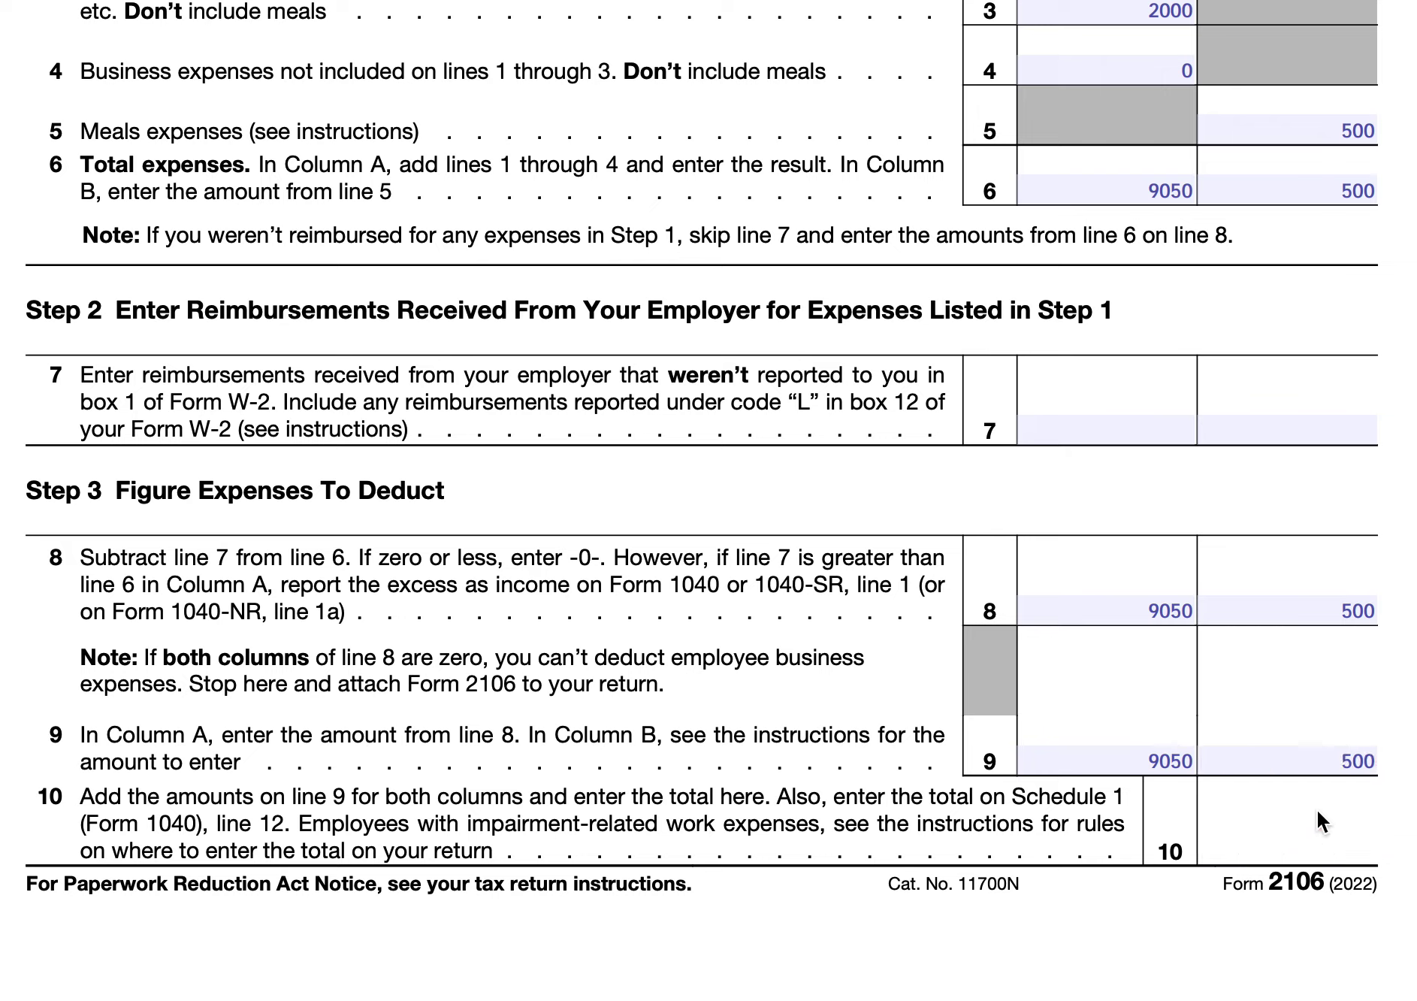
type("9550")
key("super+shift+5")
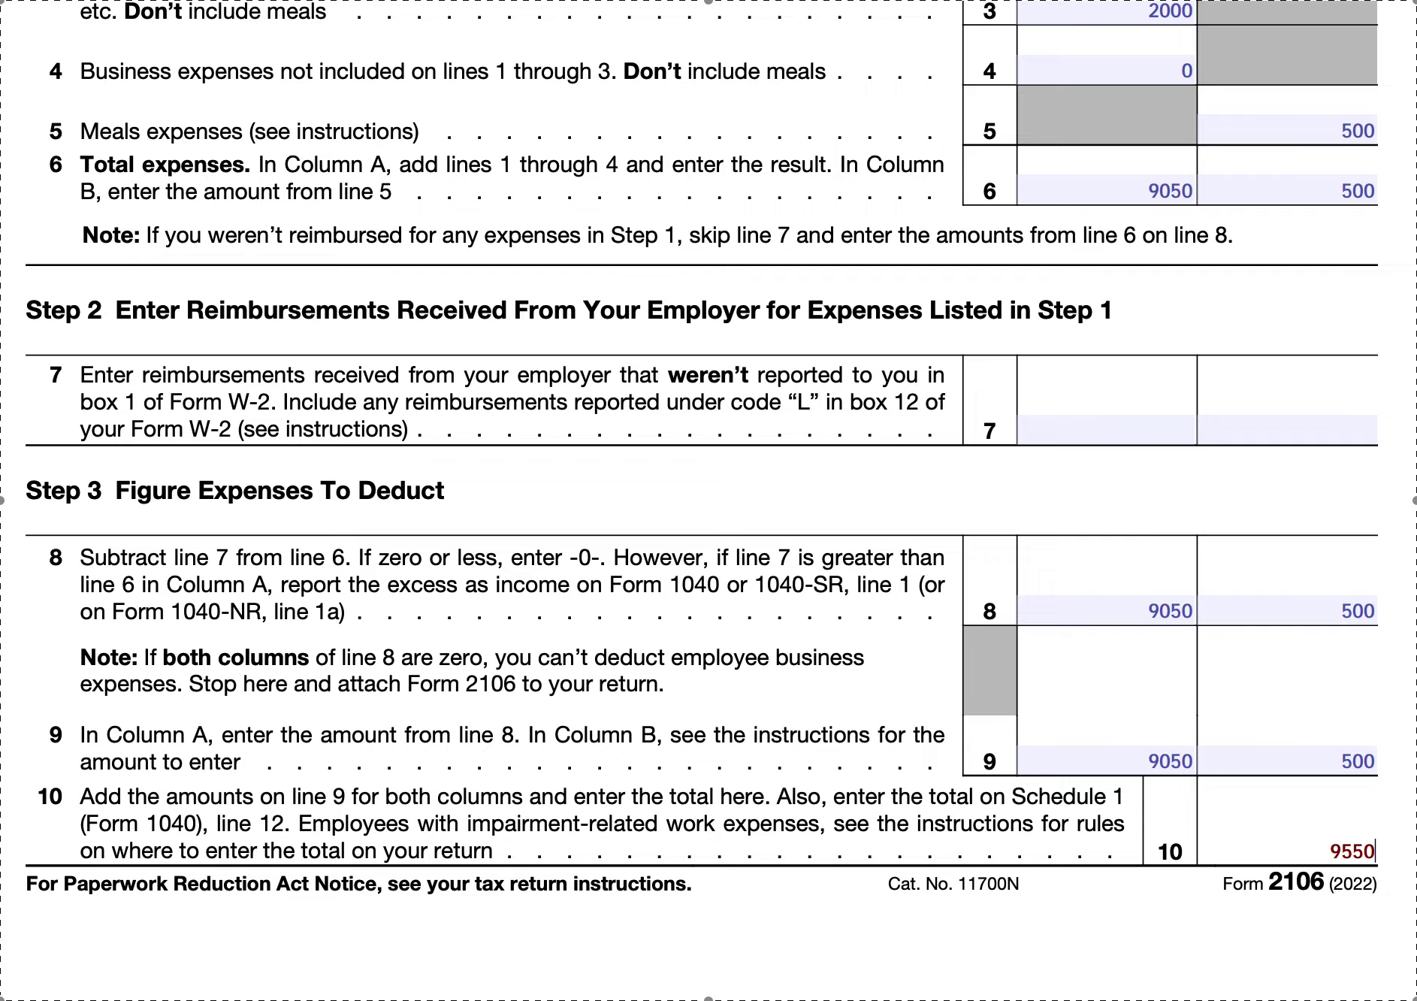